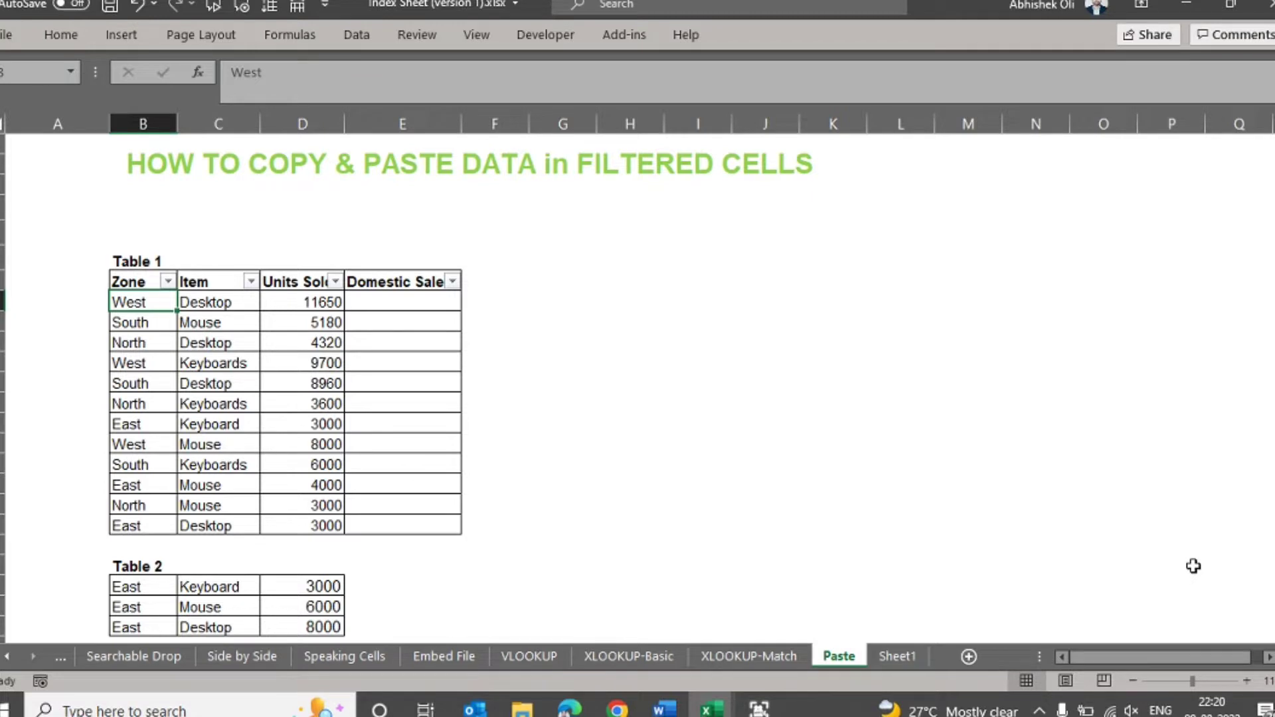
# - Filter Table 1 by the Zone column so that only the East rows are shown
pyautogui.press('Up')
pyautogui.press('Right')
pyautogui.press('Right')
pyautogui.press('Right')
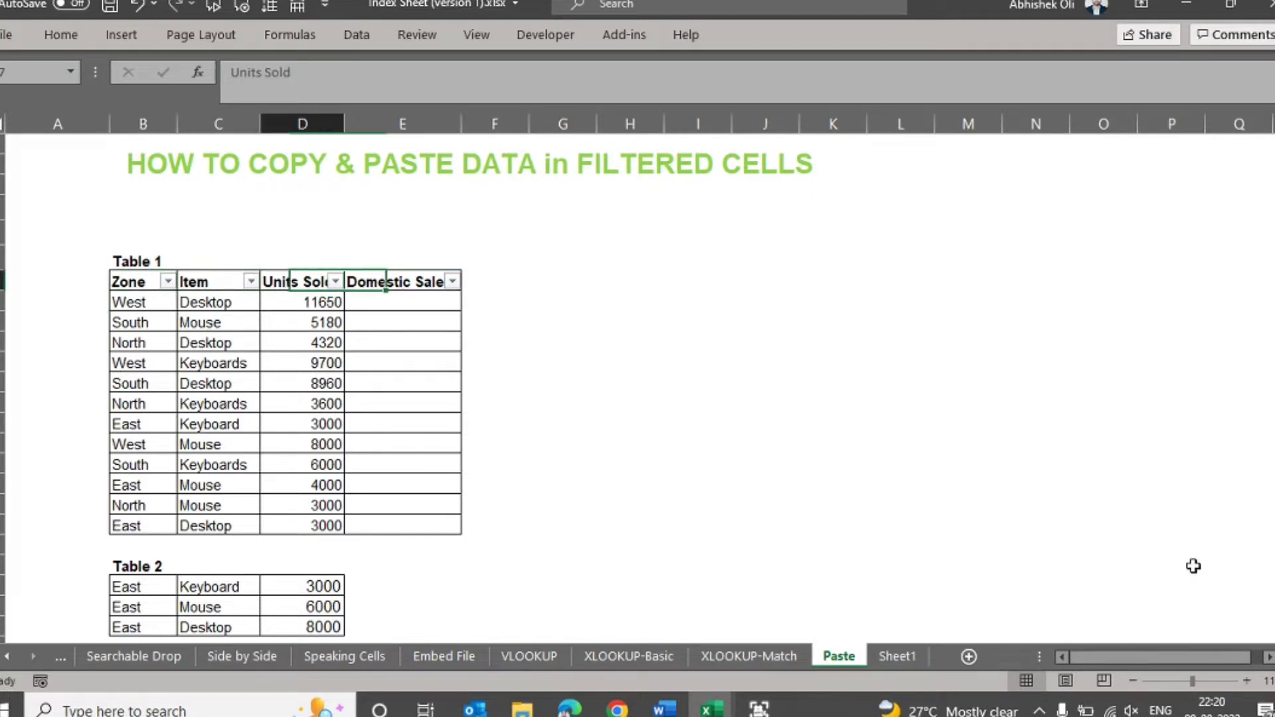
pyautogui.press('Left')
pyautogui.press('Left')
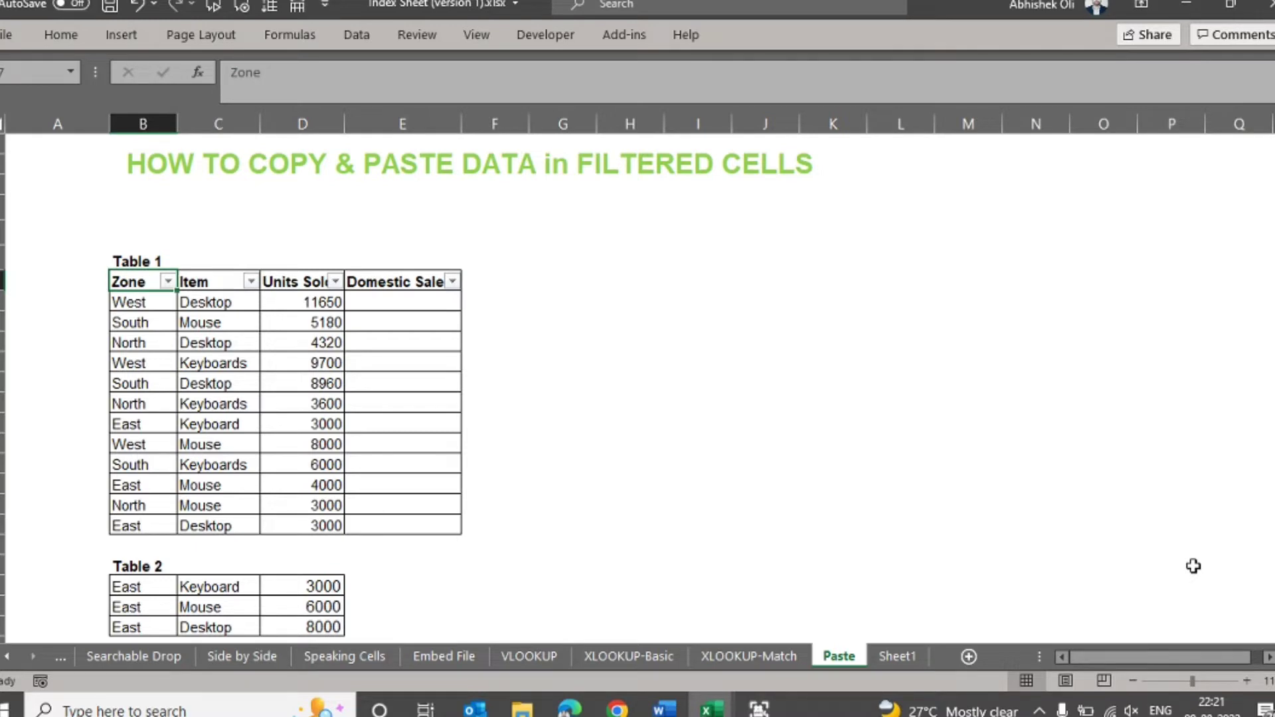
pyautogui.hotkey('alt', 'Down')
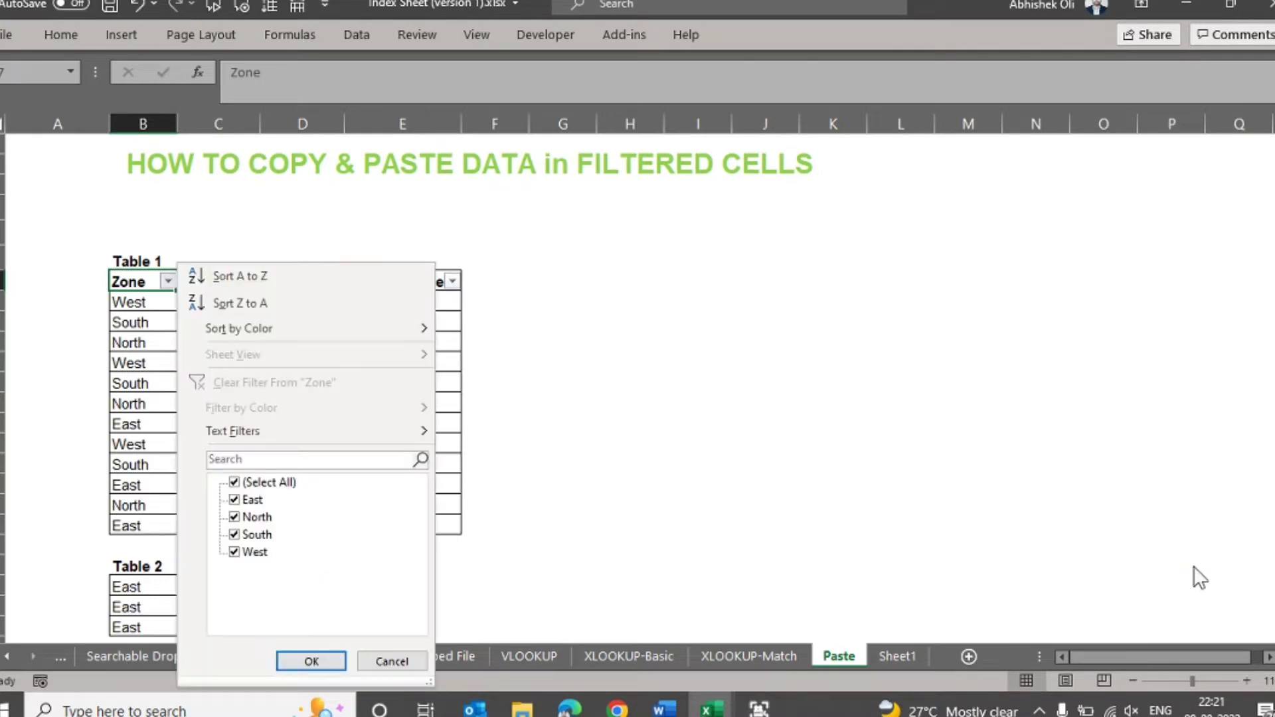
pyautogui.press('Tab')
pyautogui.press('Tab')
pyautogui.press('space')
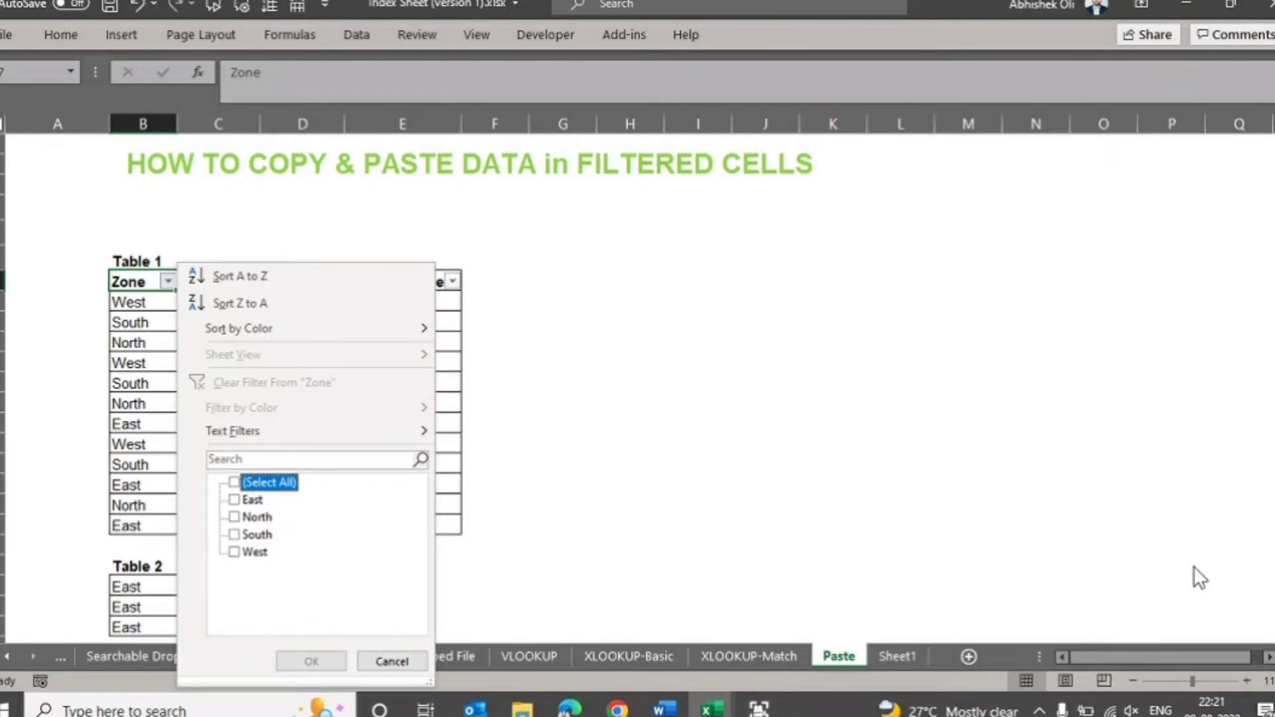
pyautogui.press('Down')
pyautogui.press('space')
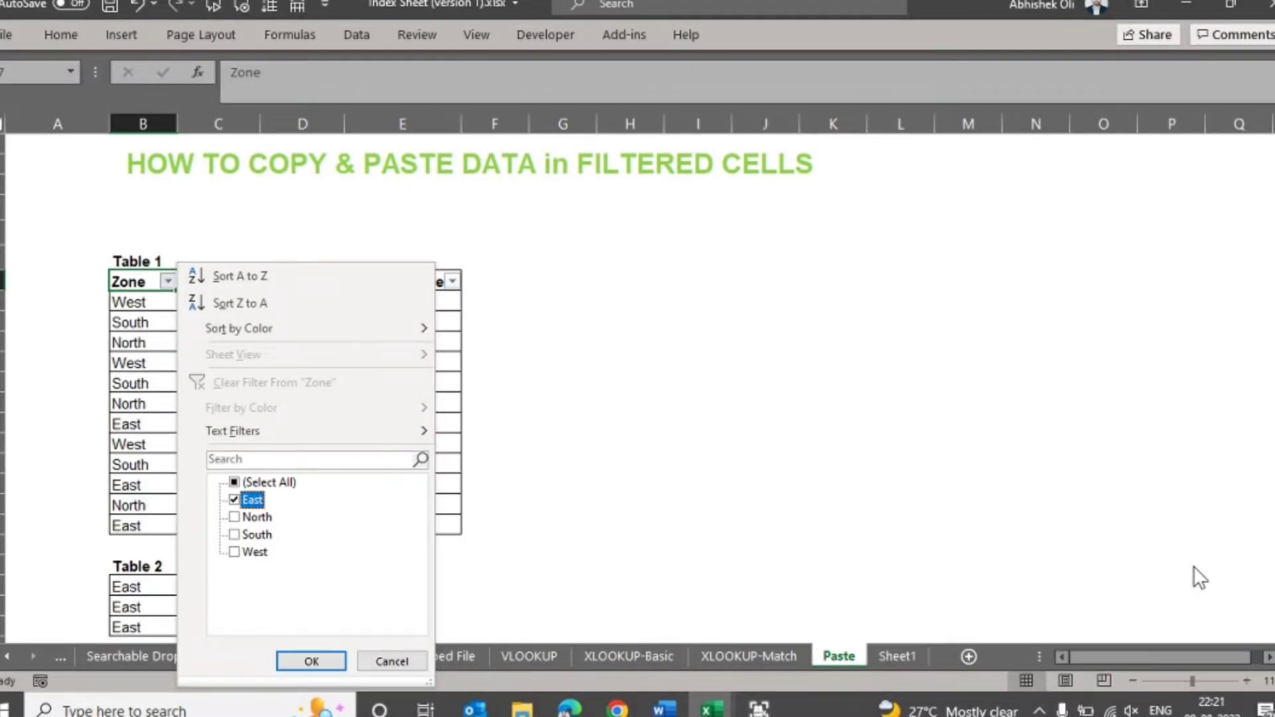
pyautogui.press('Return')
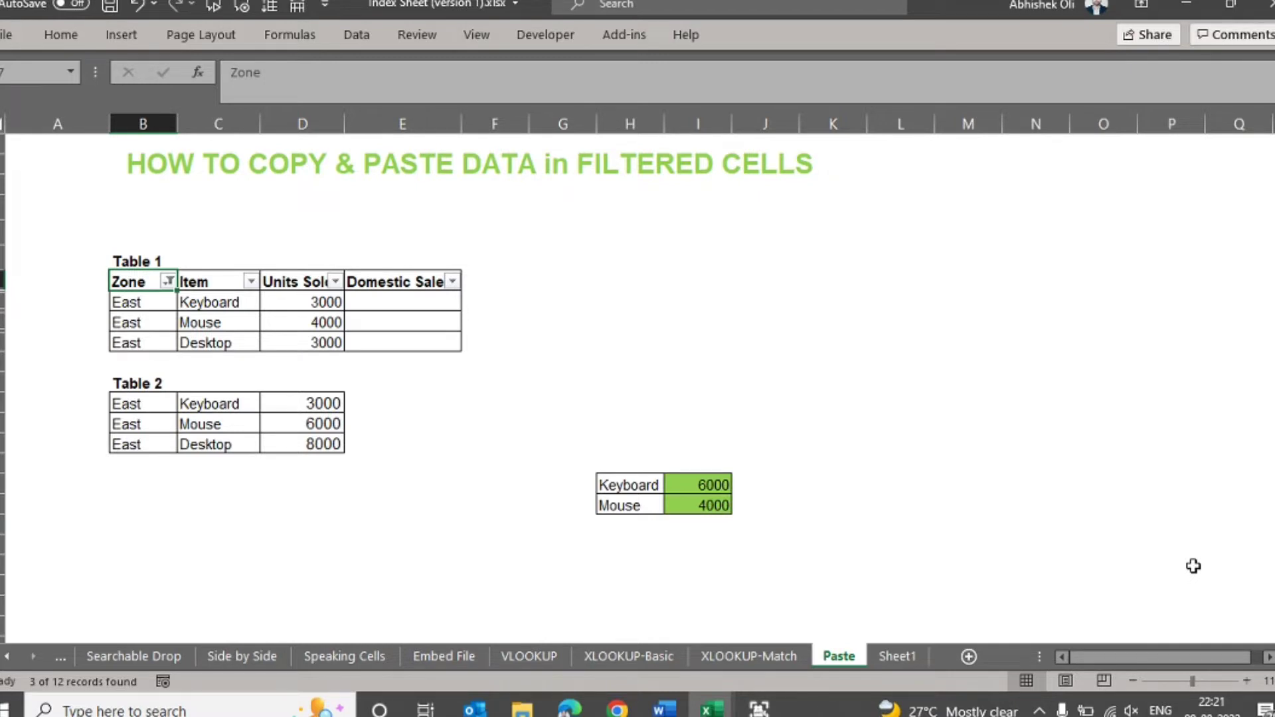
# - Select Table 1's header and filtered East rows from Zone to Domestic Sales, limiting the selection to visible cells only
pyautogui.hotkey('shift', 'Right')
pyautogui.hotkey('shift', 'Right')
pyautogui.hotkey('shift', 'Right')
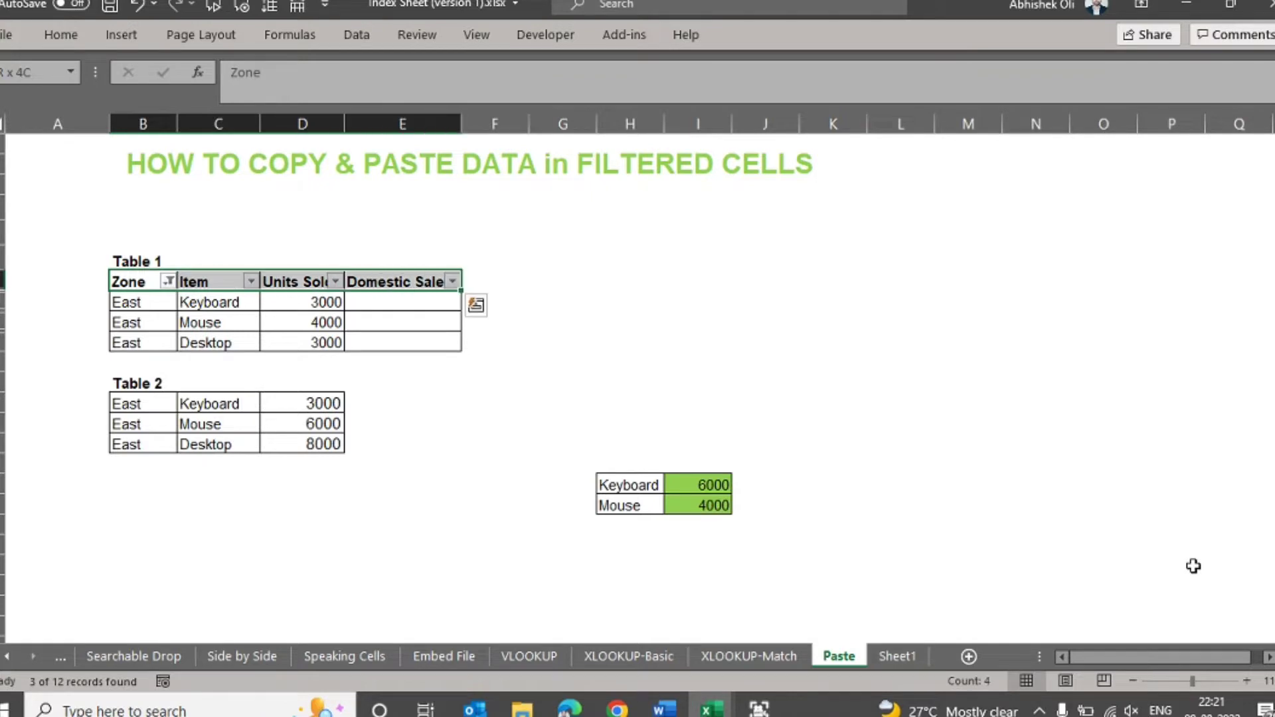
pyautogui.hotkey('shift', 'Down')
pyautogui.hotkey('shift', 'Down')
pyautogui.hotkey('shift', 'Down')
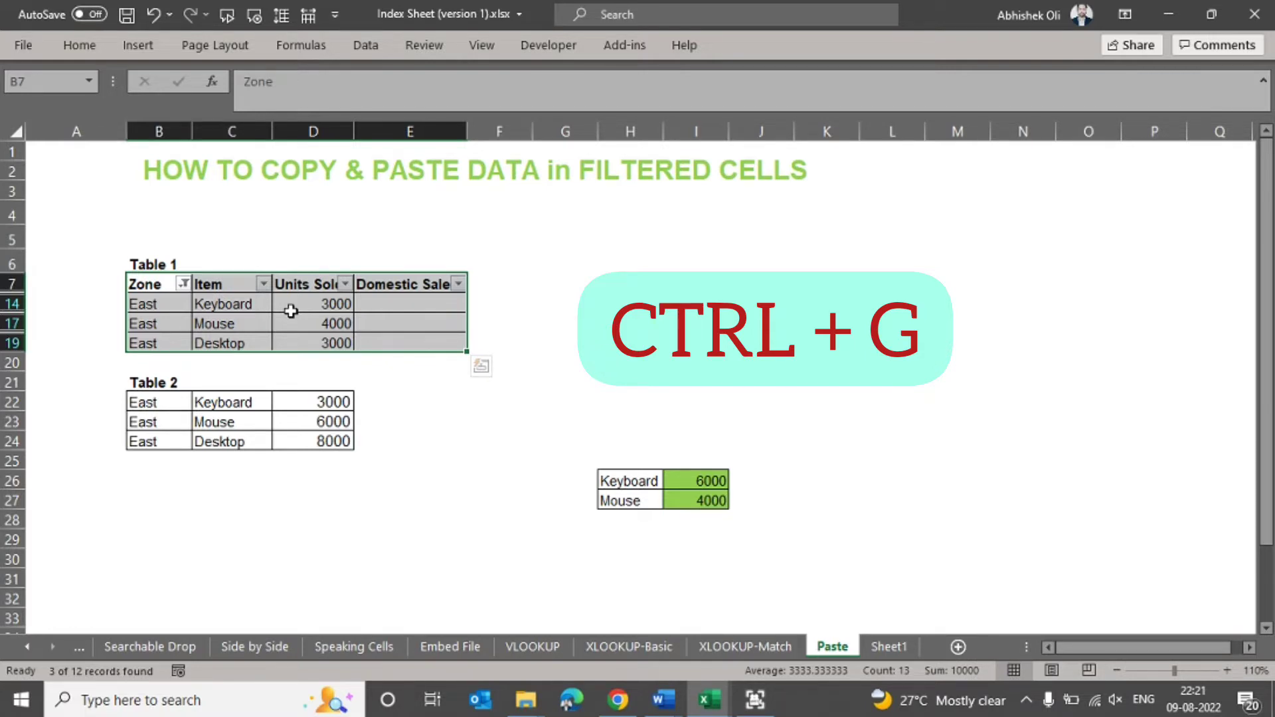
pyautogui.hotkey('ctrl', 'g')
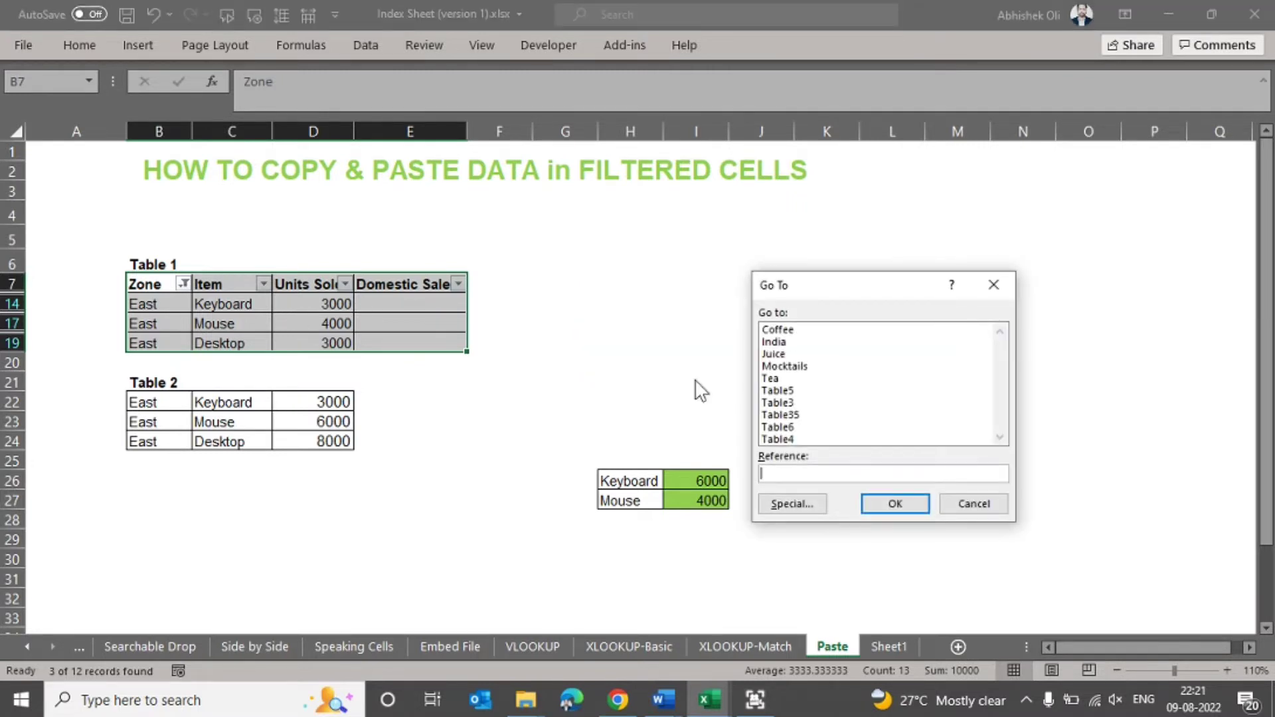
pyautogui.click(784, 510)
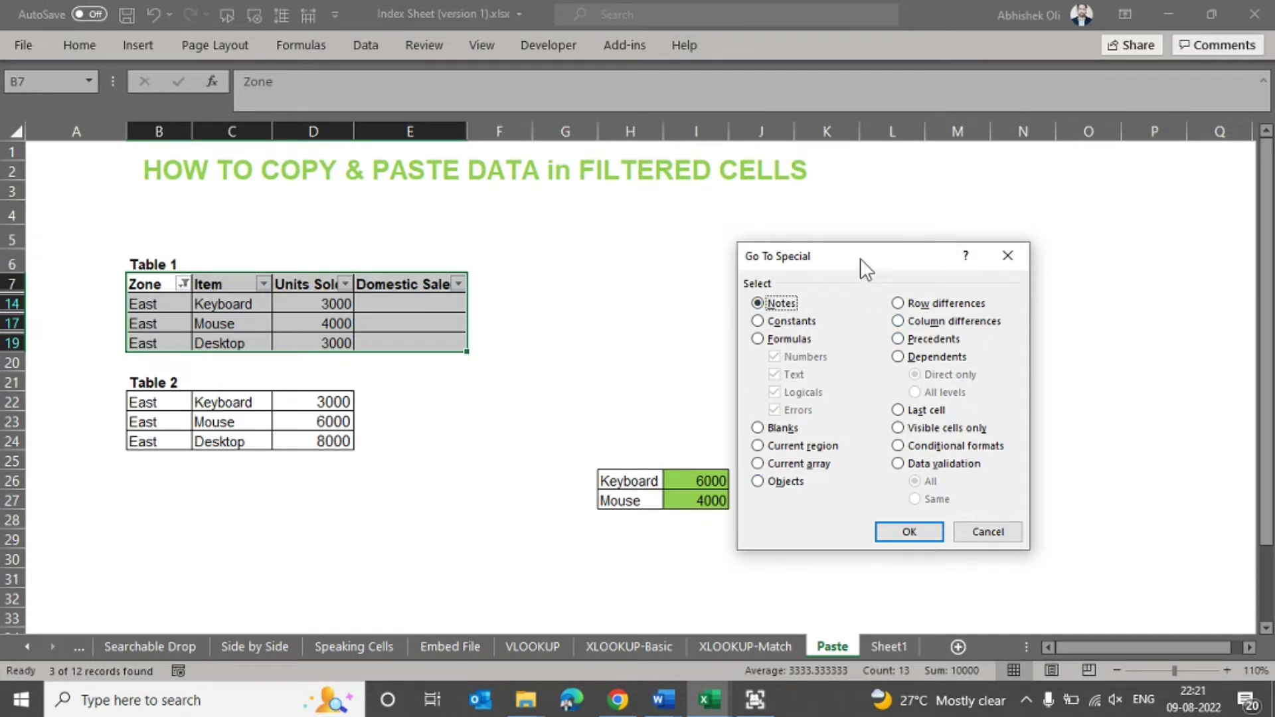
pyautogui.click(898, 430)
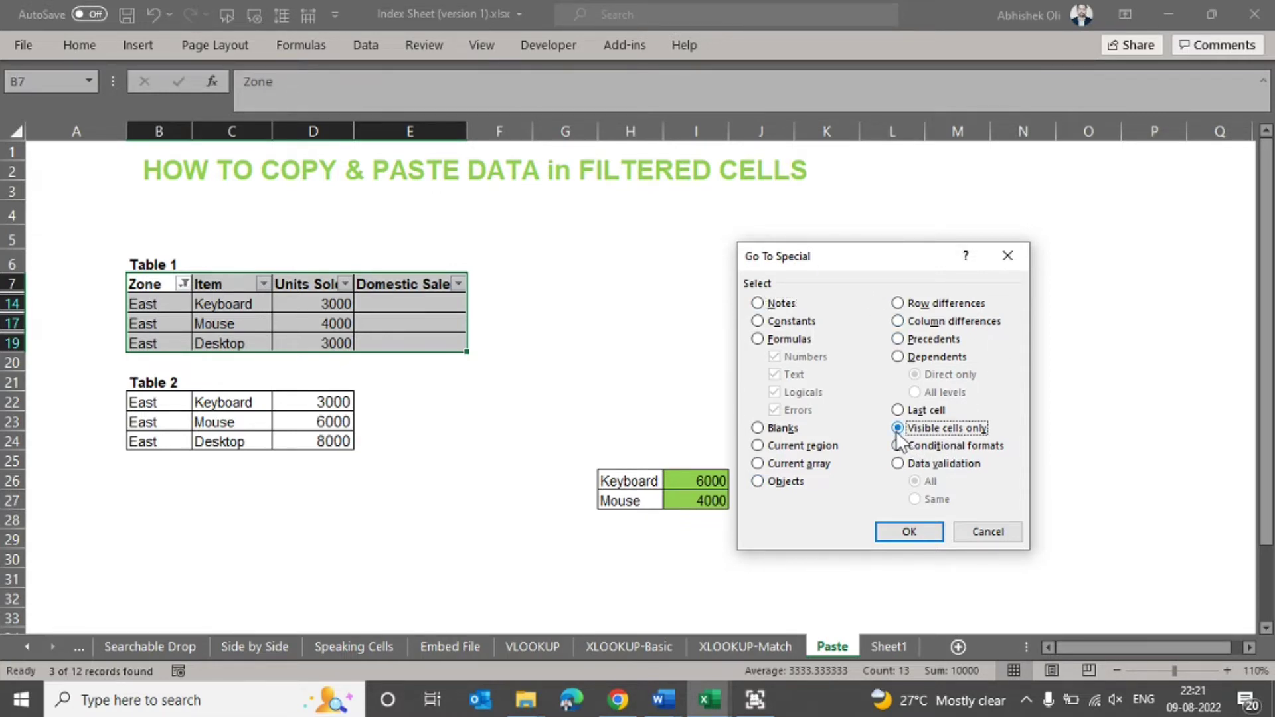
pyautogui.press('Return')
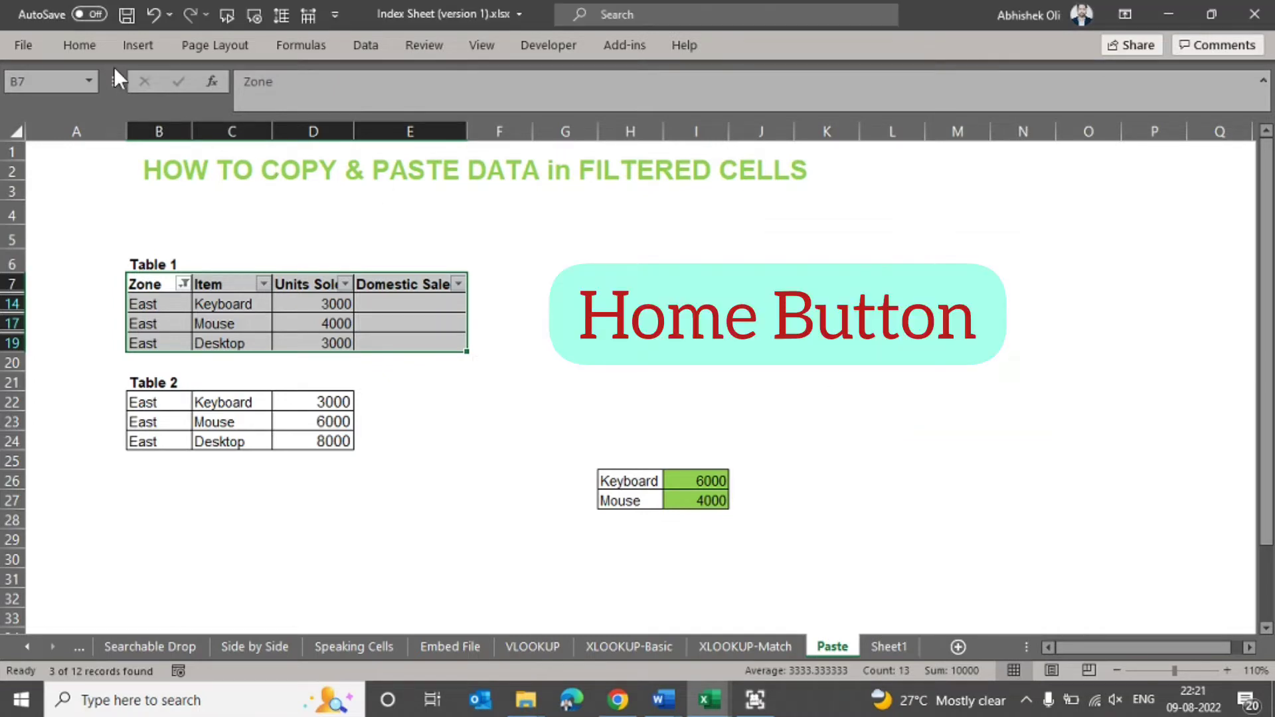
# - Reapply Go To Special with the visible cells only option to the selected Table 1 range
pyautogui.click(93, 46)
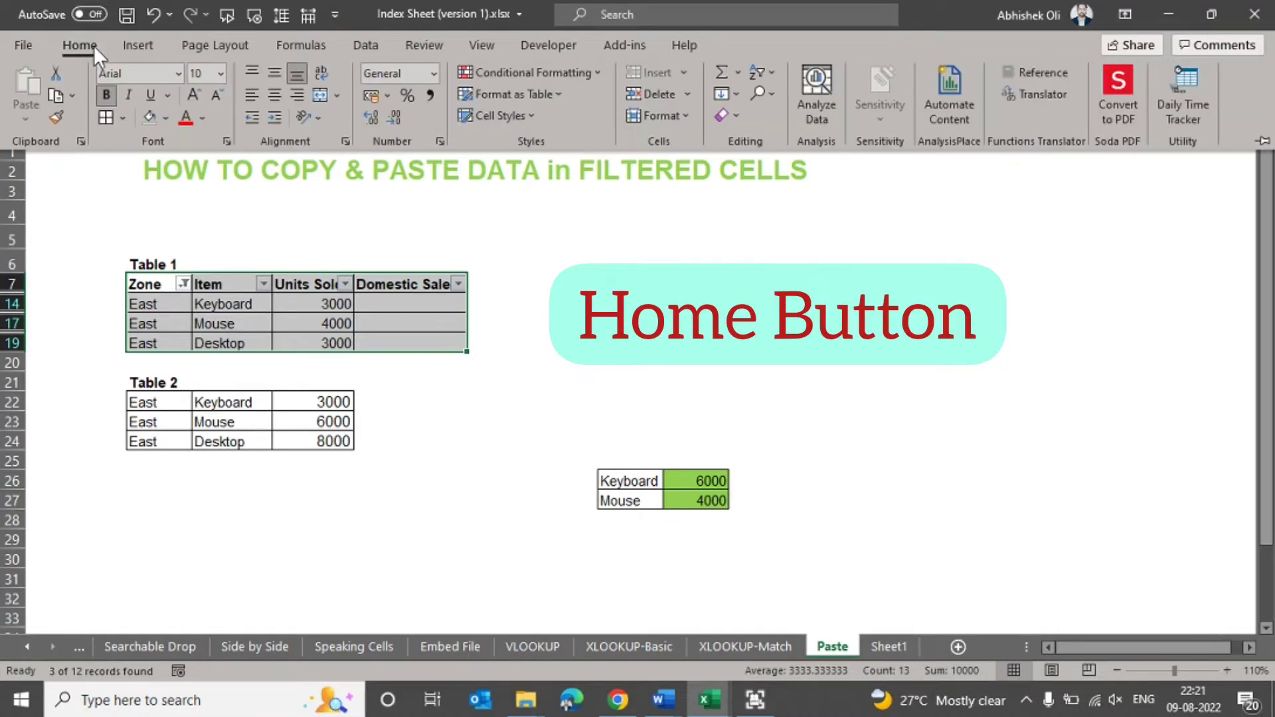
pyautogui.click(771, 97)
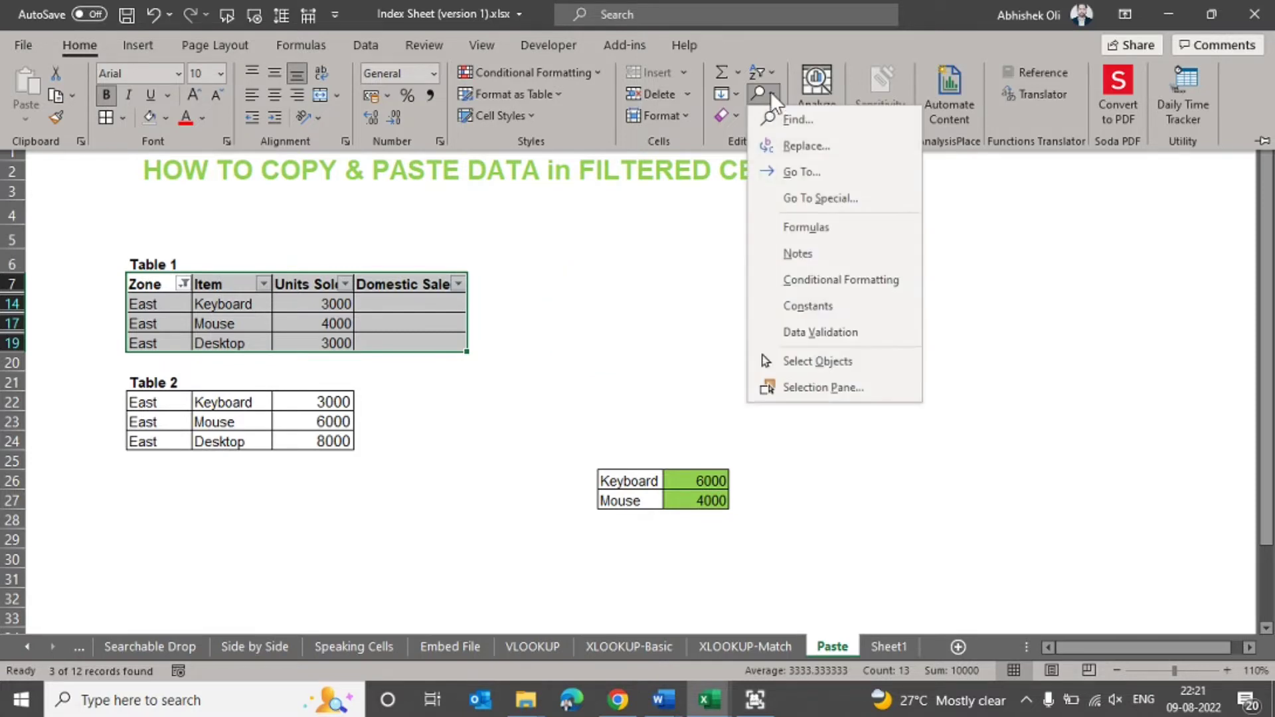
pyautogui.click(799, 197)
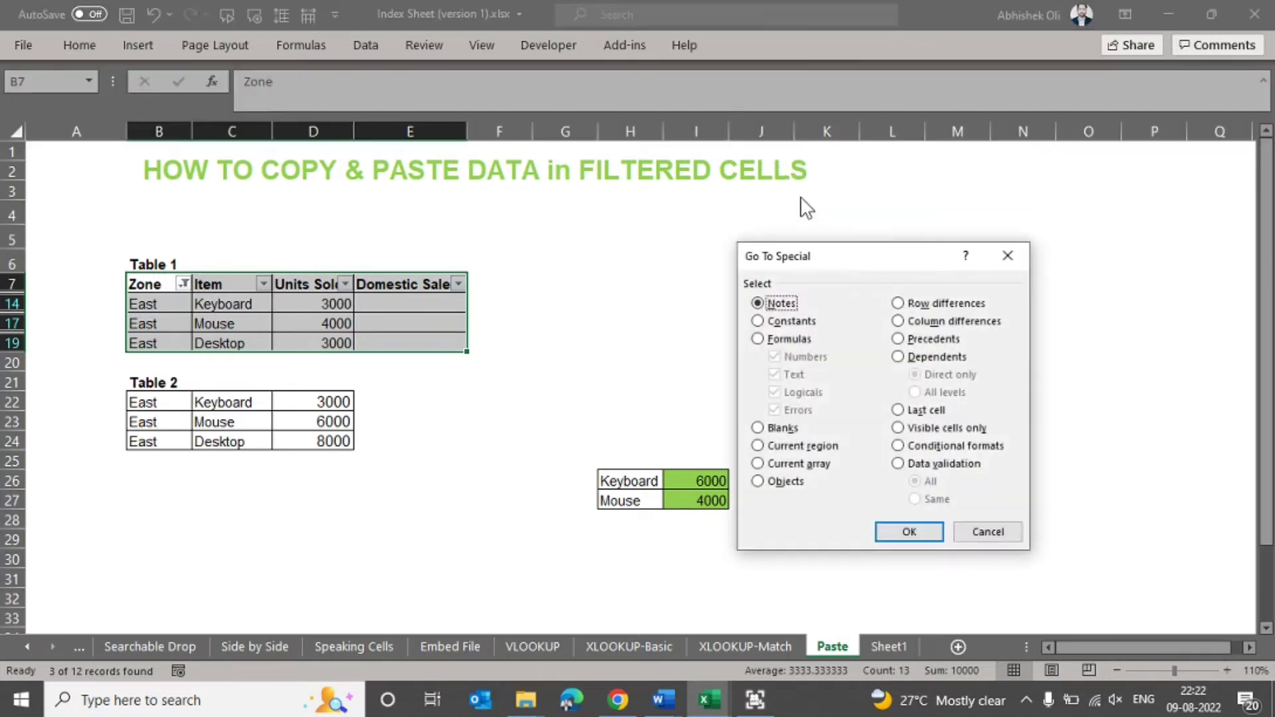
pyautogui.click(899, 428)
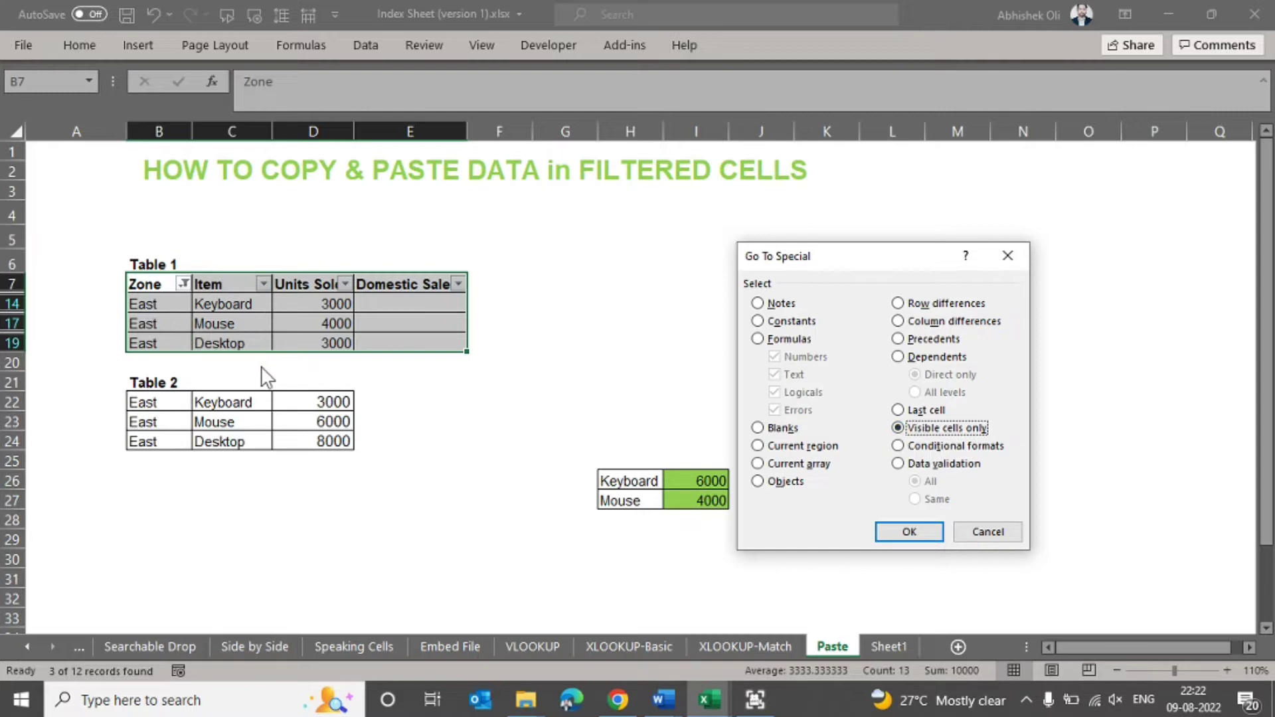
pyautogui.click(910, 532)
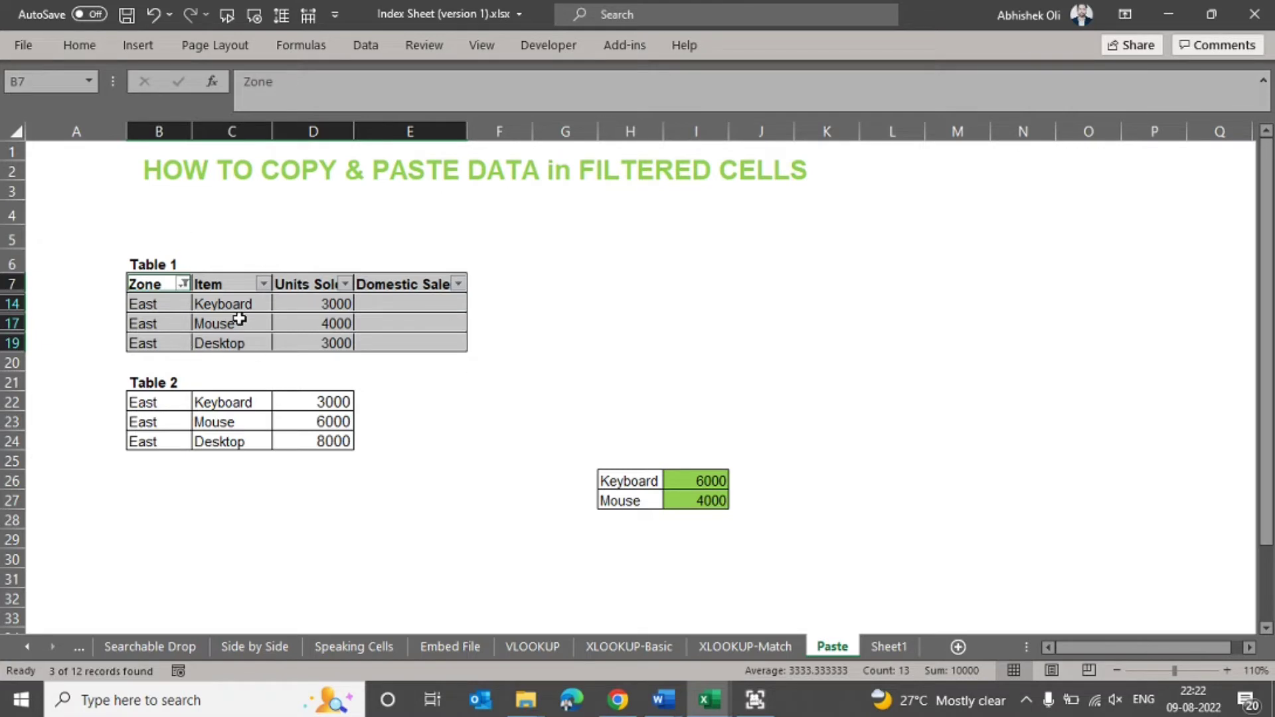
# - Copy the selected visible cells of Table 1 and paste them as values only starting at cell K26
pyautogui.hotkey('ctrl', 'c')
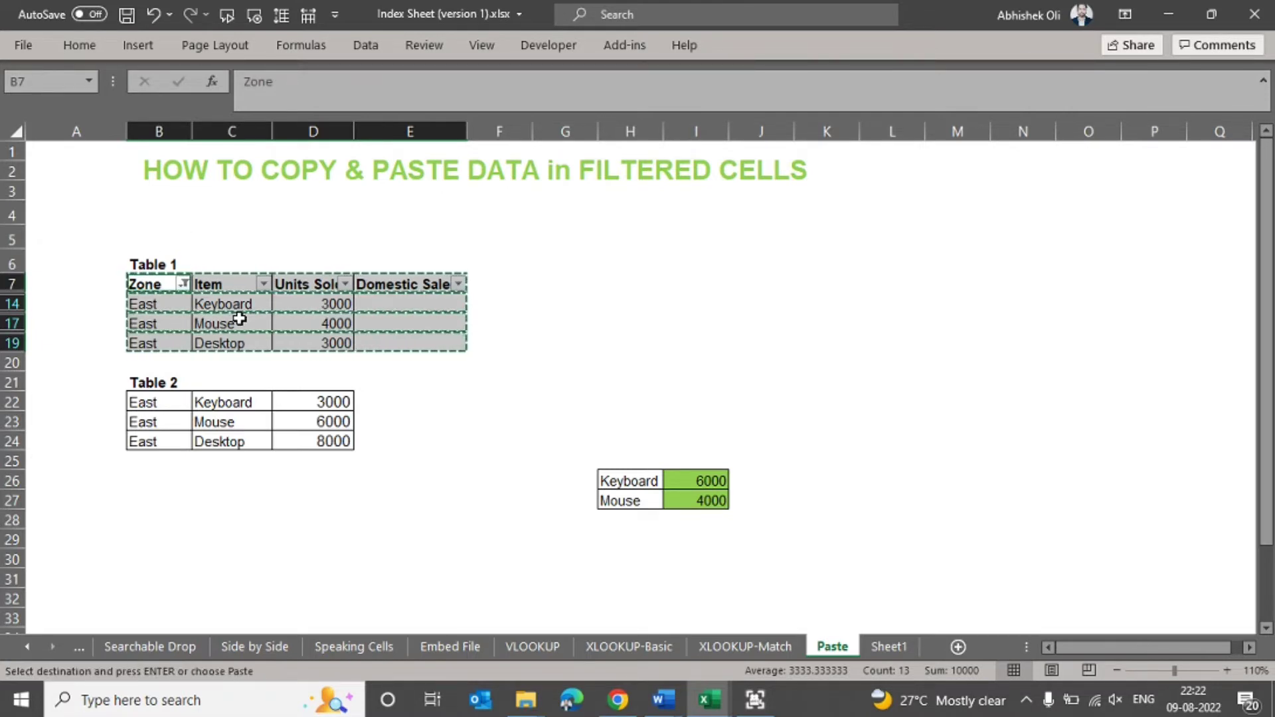
pyautogui.click(799, 477)
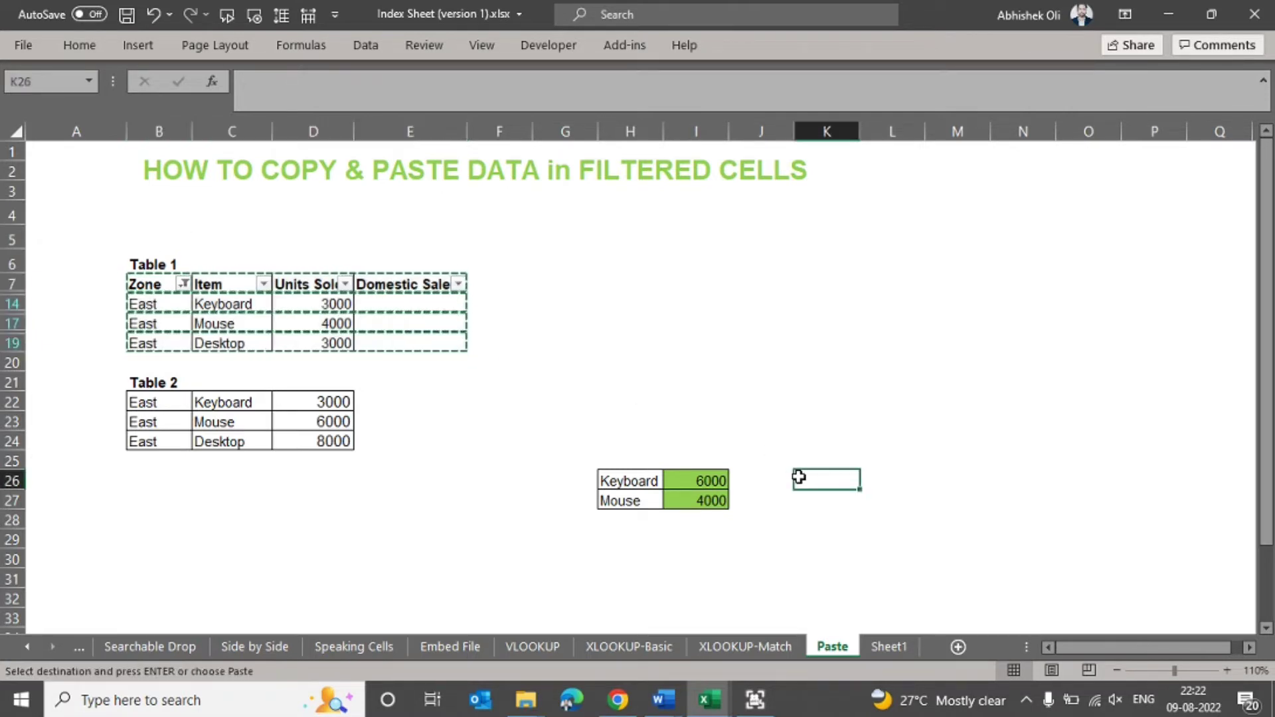
pyautogui.hotkey('ctrl', 'alt', 'v')
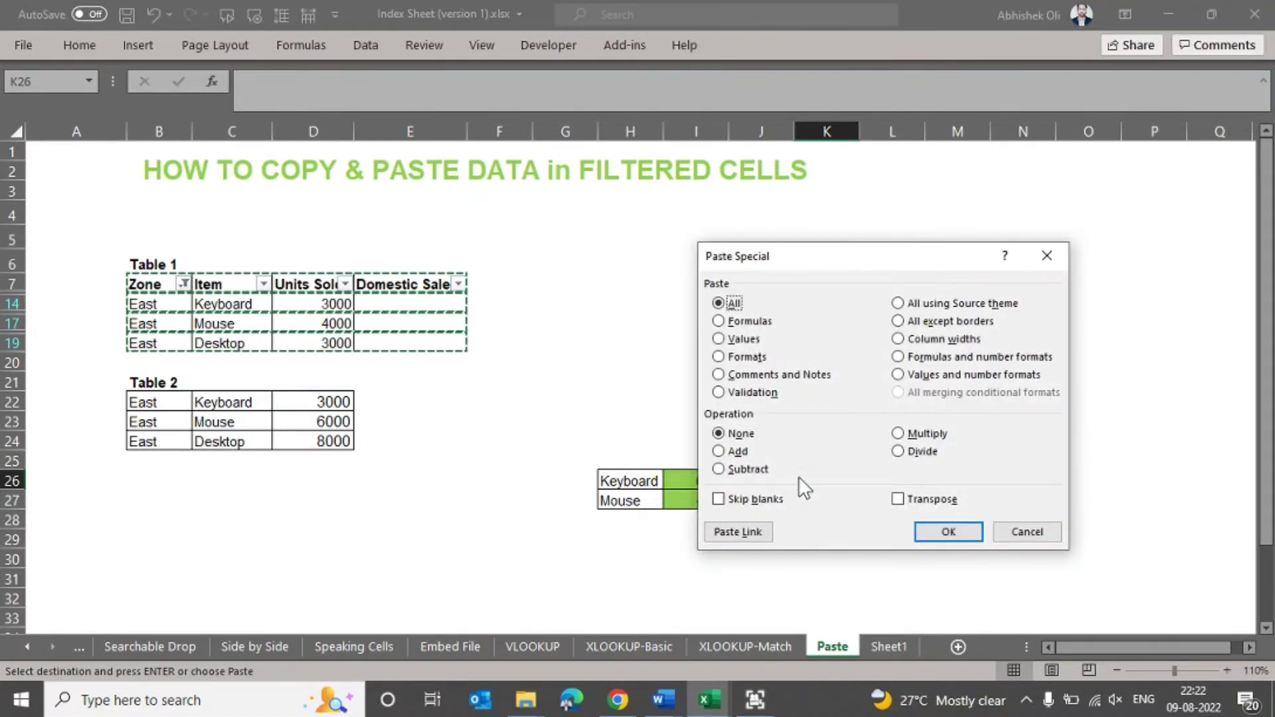
pyautogui.press('Down')
pyautogui.press('Down')
pyautogui.press('Return')
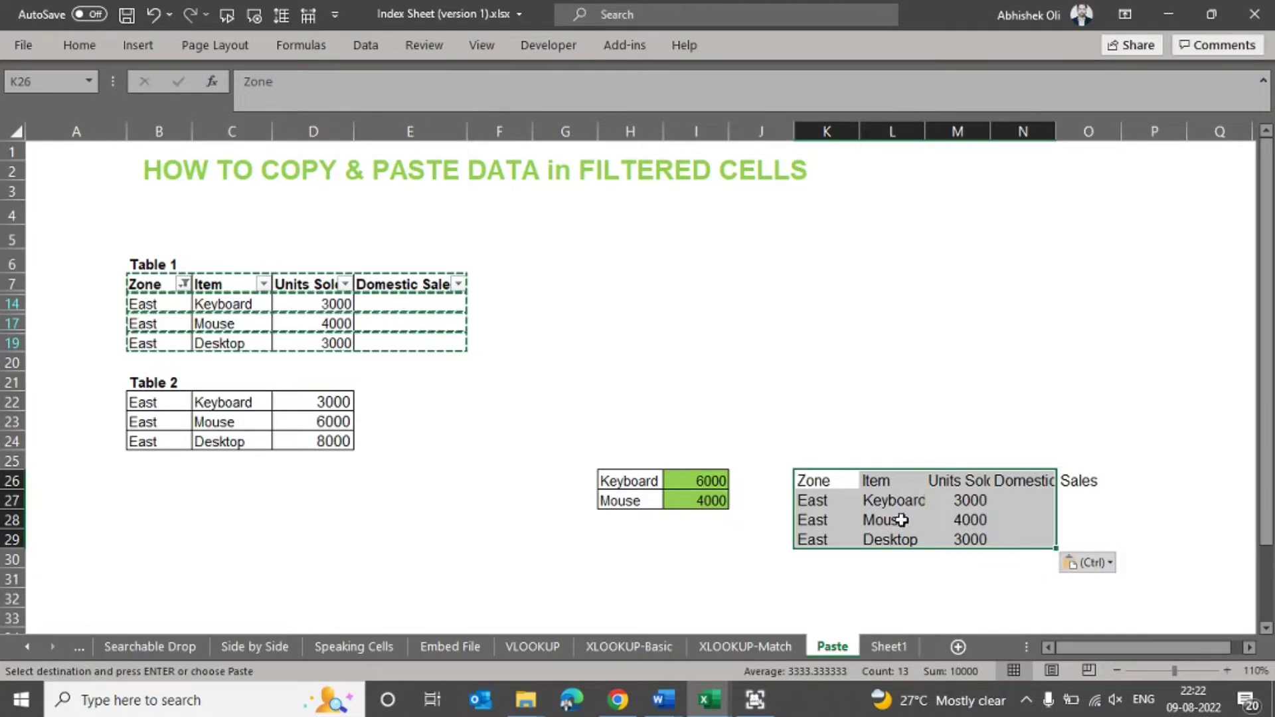
pyautogui.moveTo(833, 479); pyautogui.dragTo(825, 541)
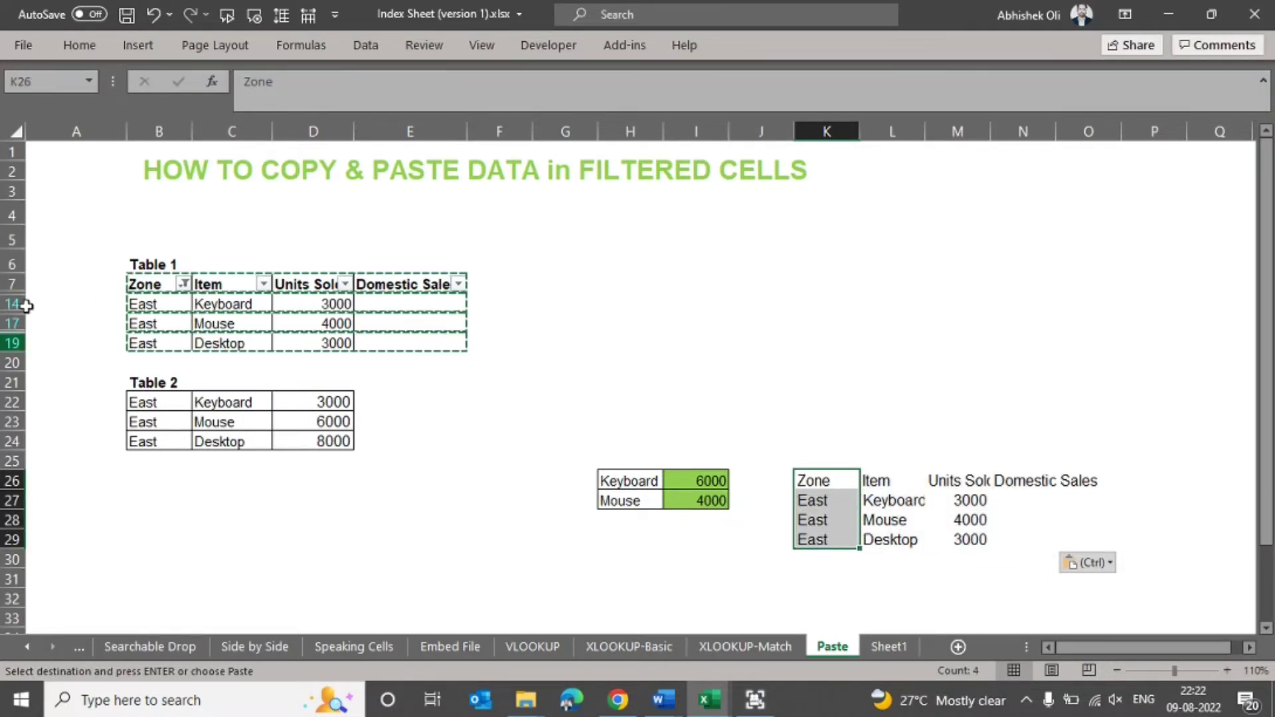
pyautogui.click(411, 319)
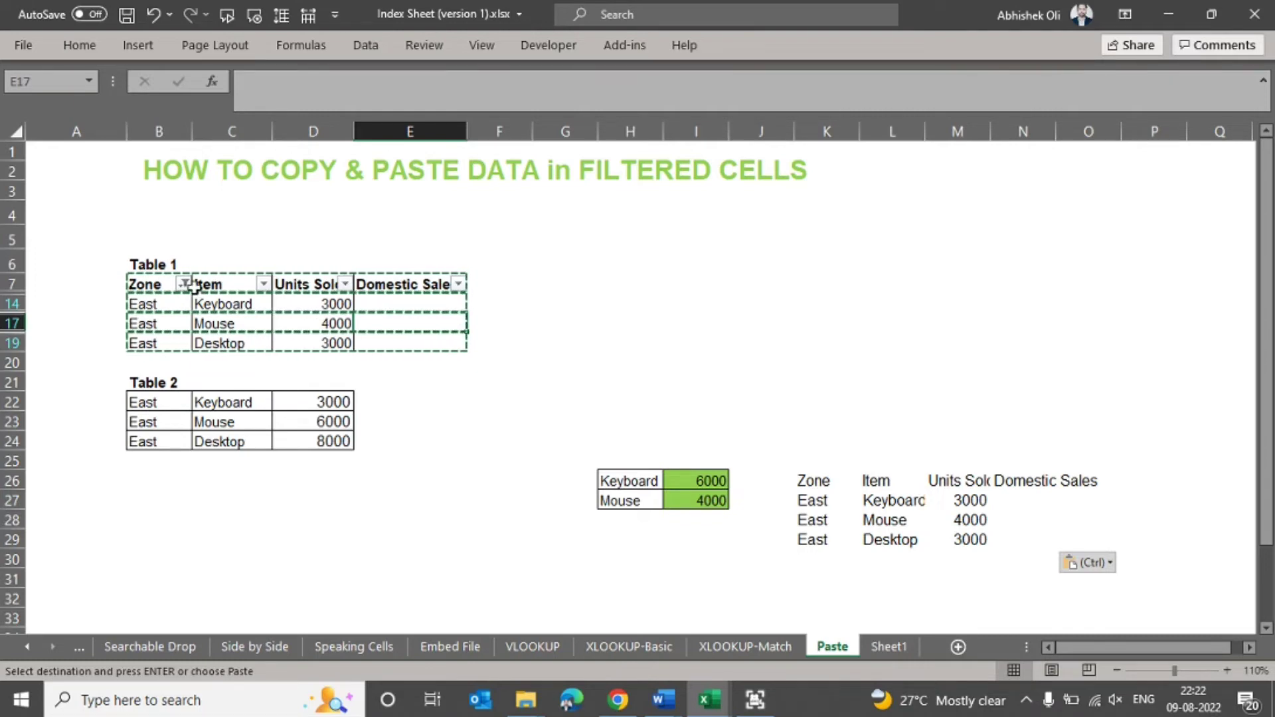
pyautogui.press('Escape')
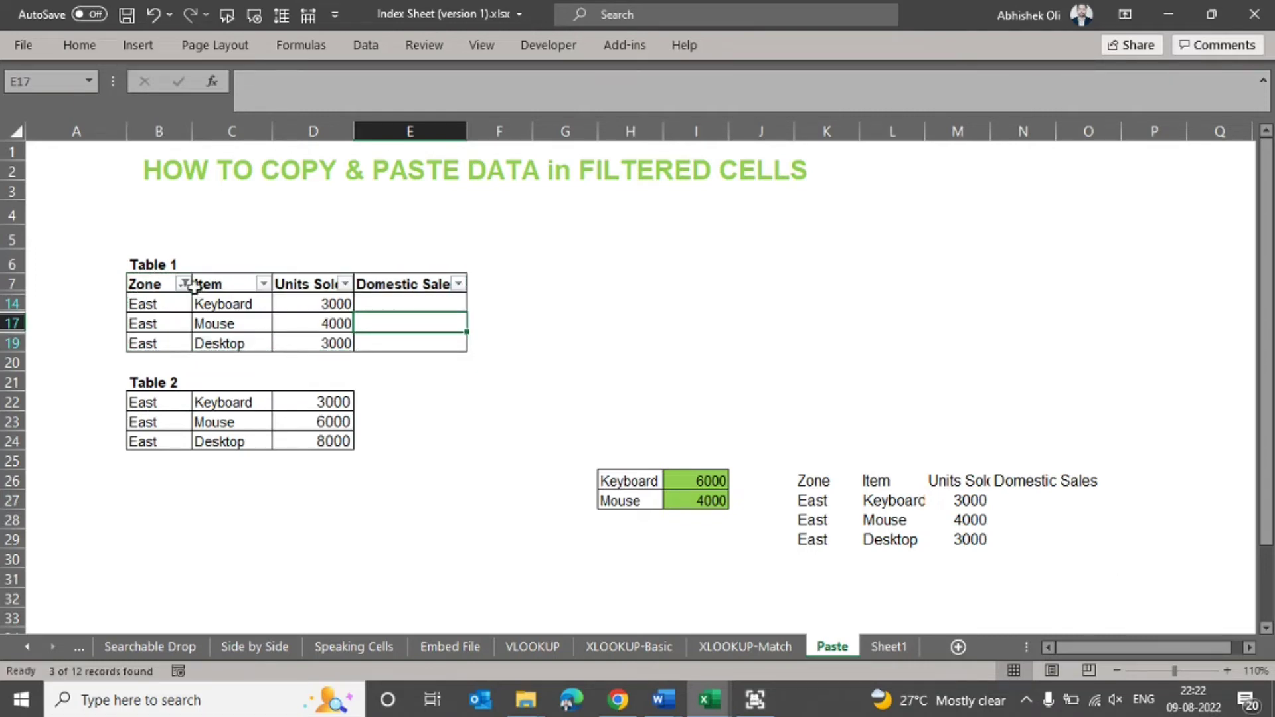
# - Reset Table 1's Zone filter to all zones and filter it to show only the North rows
pyautogui.click(184, 284)
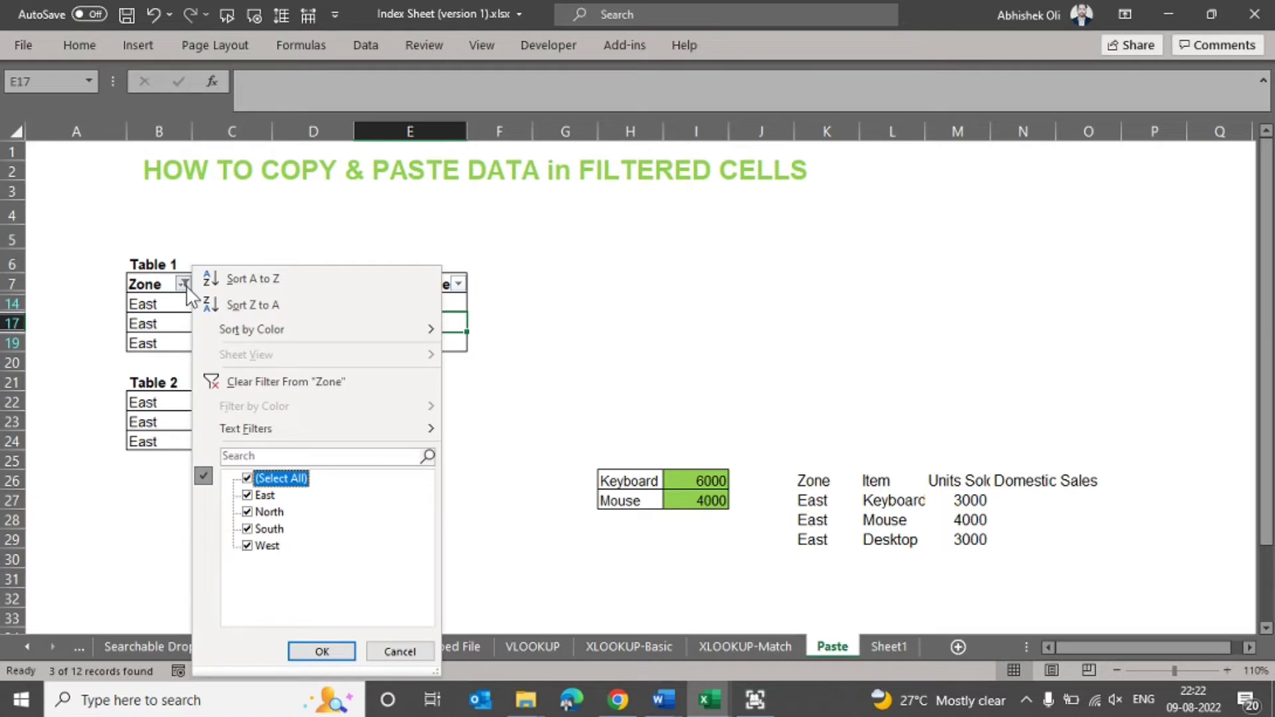
pyautogui.press('Return')
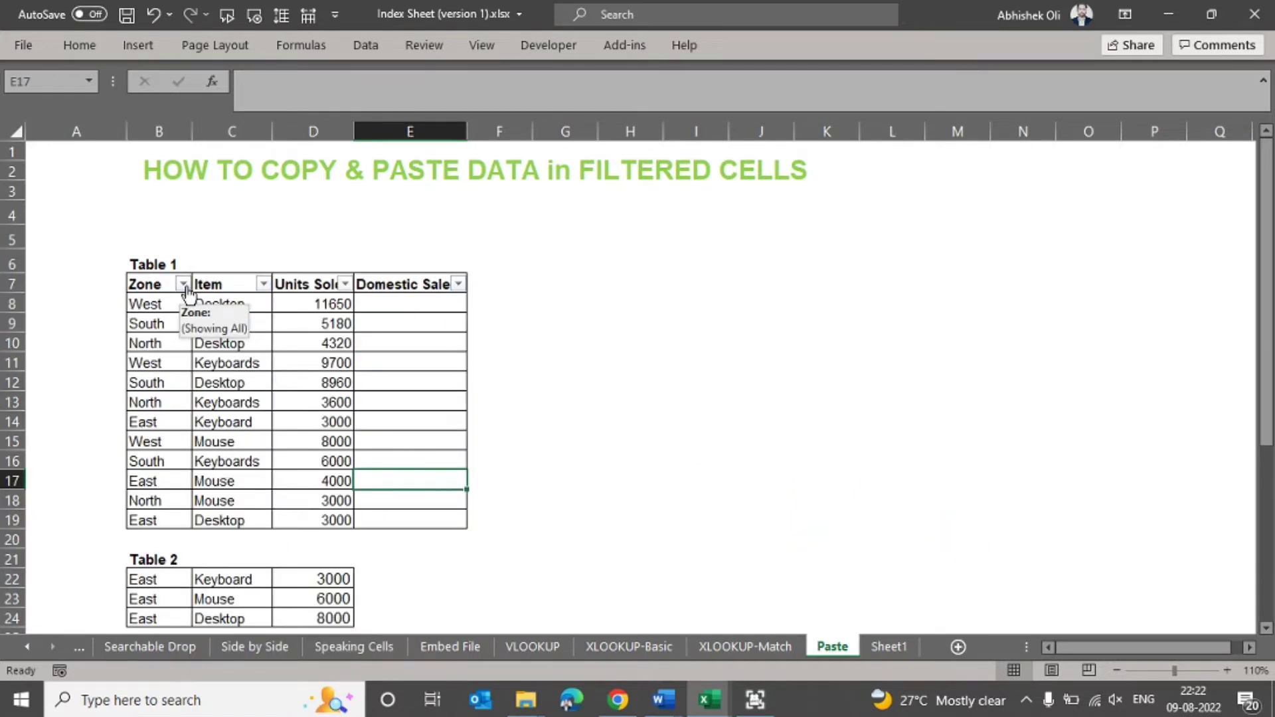
pyautogui.click(184, 284)
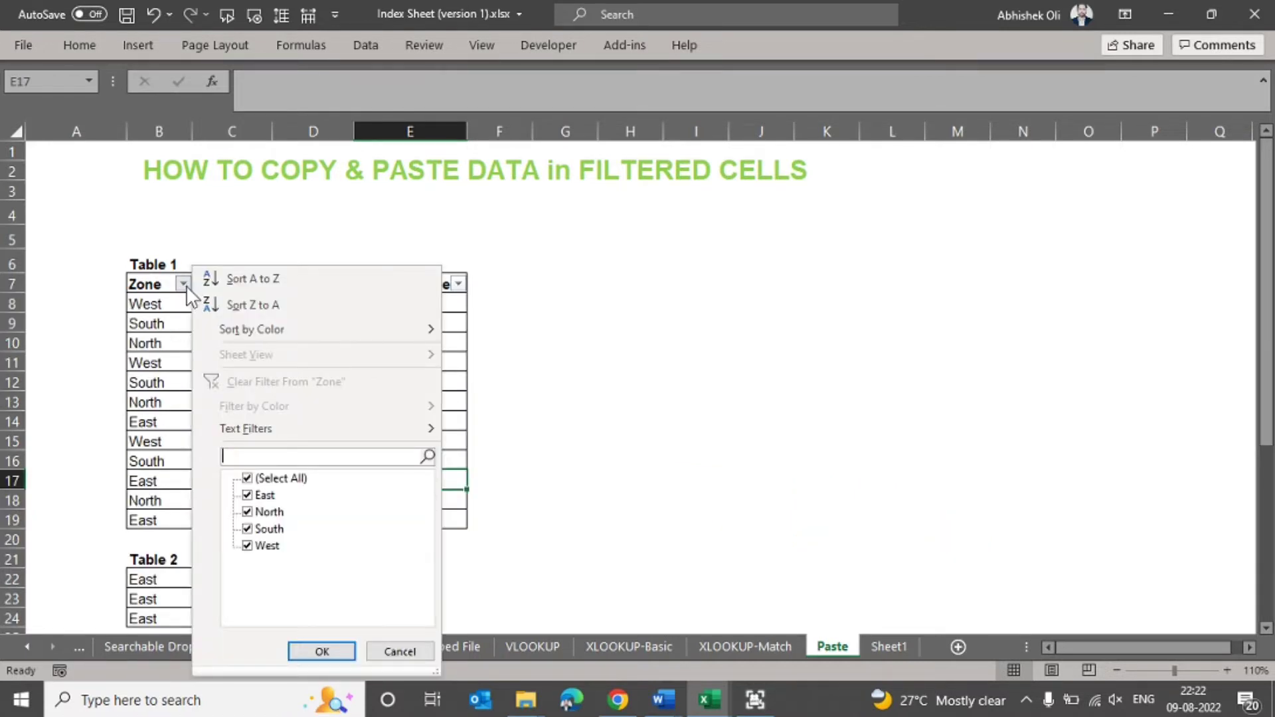
pyautogui.press('Tab')
pyautogui.press('Down')
pyautogui.press('Up')
pyautogui.press('space')
pyautogui.press('Down')
pyautogui.press('Down')
pyautogui.press('space')
pyautogui.press('Return')
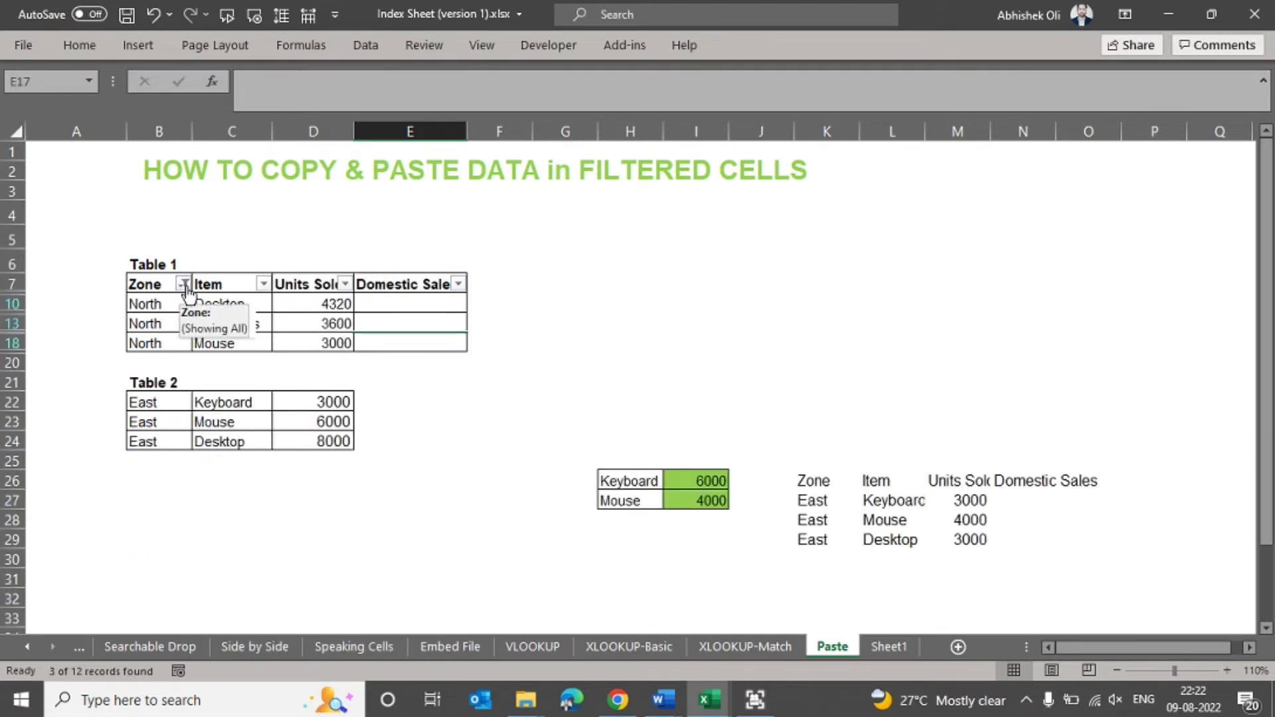
# - Widen the Units Sold column slightly and fill its values for the filtered North rows right into the Domestic Sales column
pyautogui.click(310, 287)
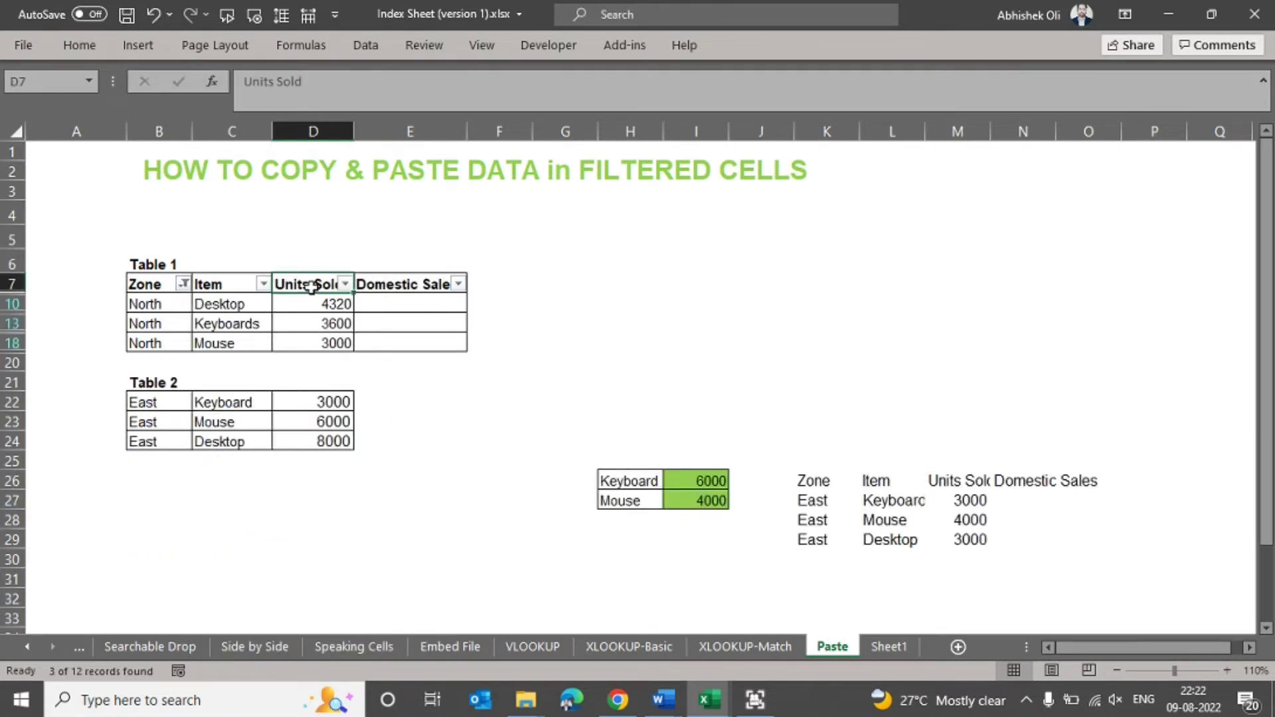
pyautogui.moveTo(363, 134); pyautogui.dragTo(367, 133)
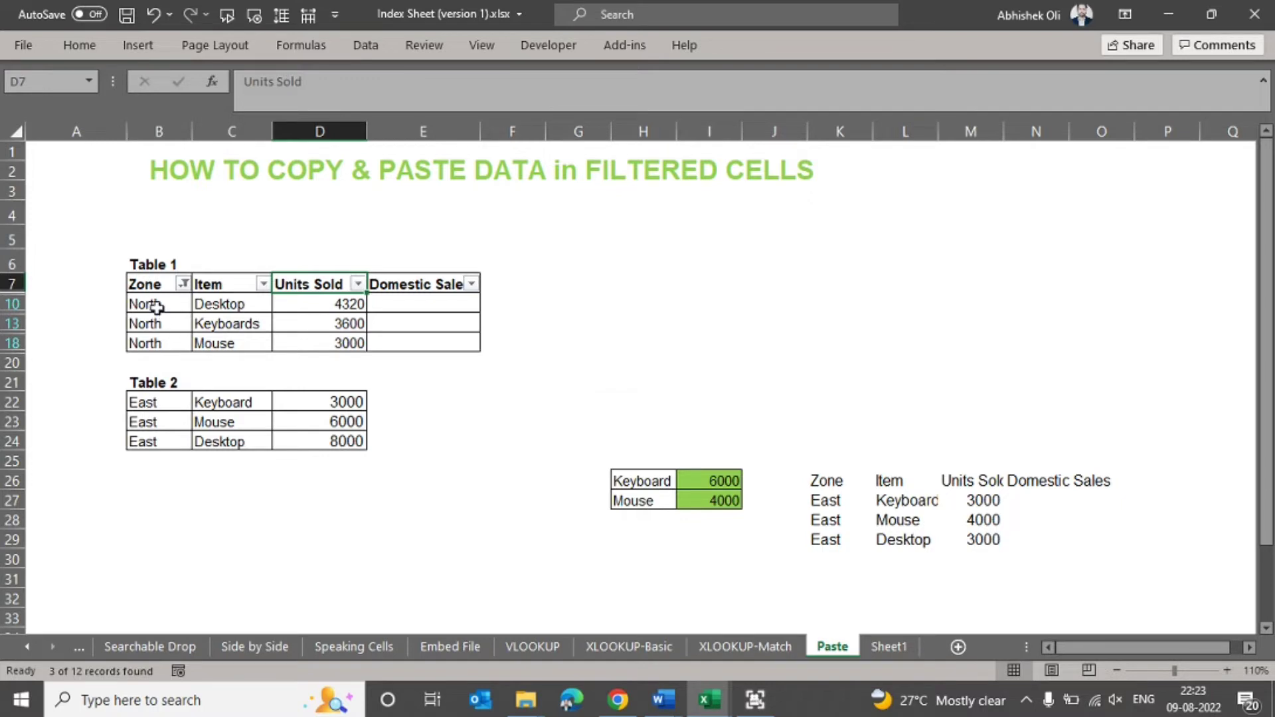
pyautogui.moveTo(157, 305); pyautogui.dragTo(154, 342)
pyautogui.click(348, 305)
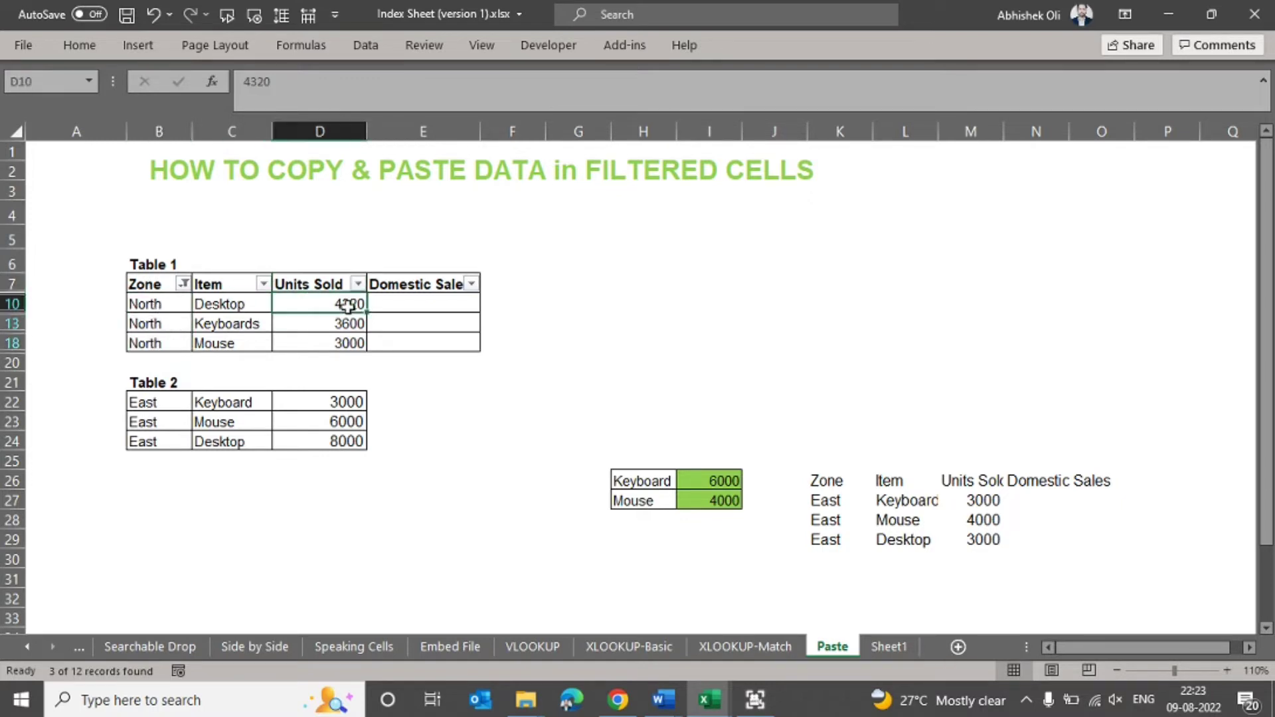
pyautogui.click(417, 305)
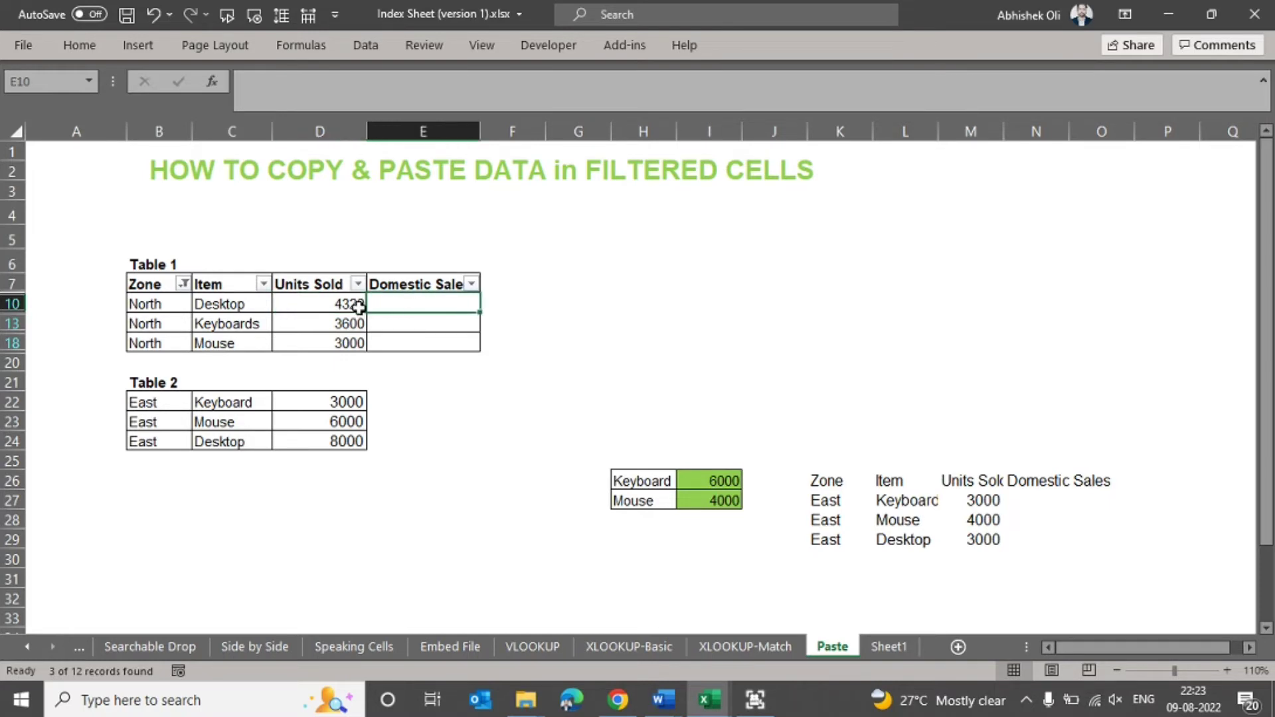
pyautogui.moveTo(348, 303); pyautogui.dragTo(354, 347)
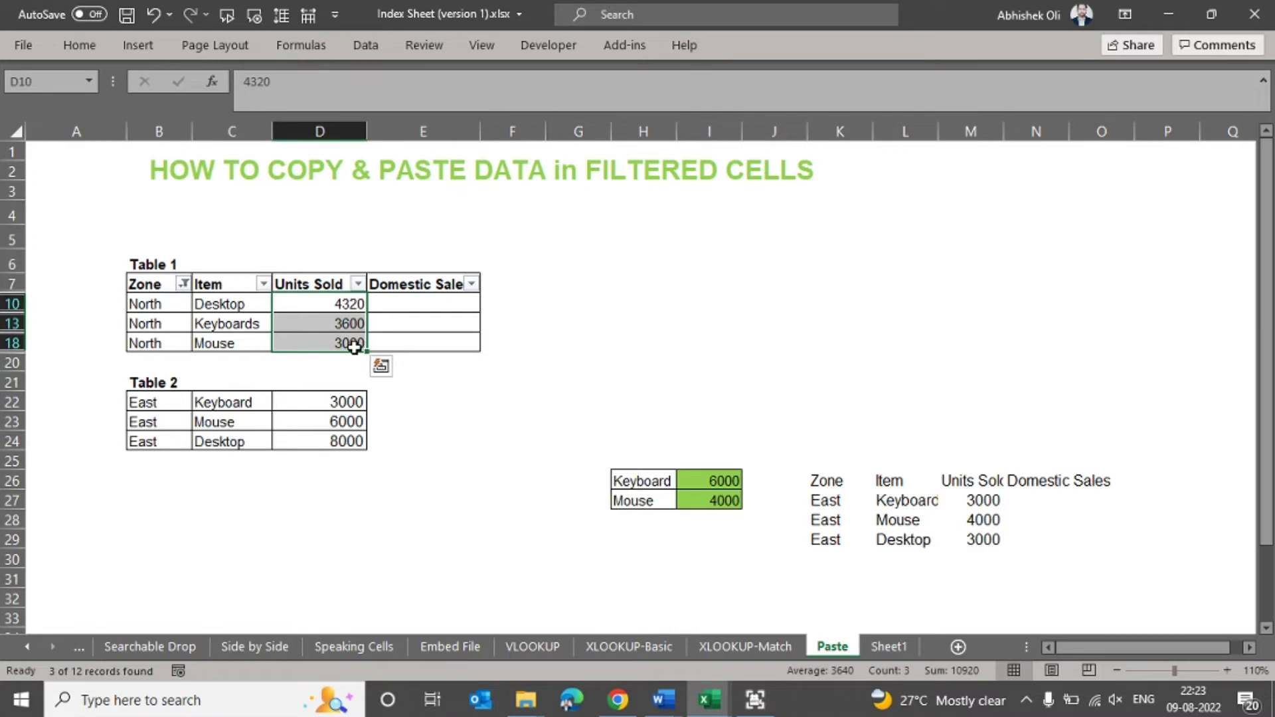
pyautogui.hotkey('shift', 'Right')
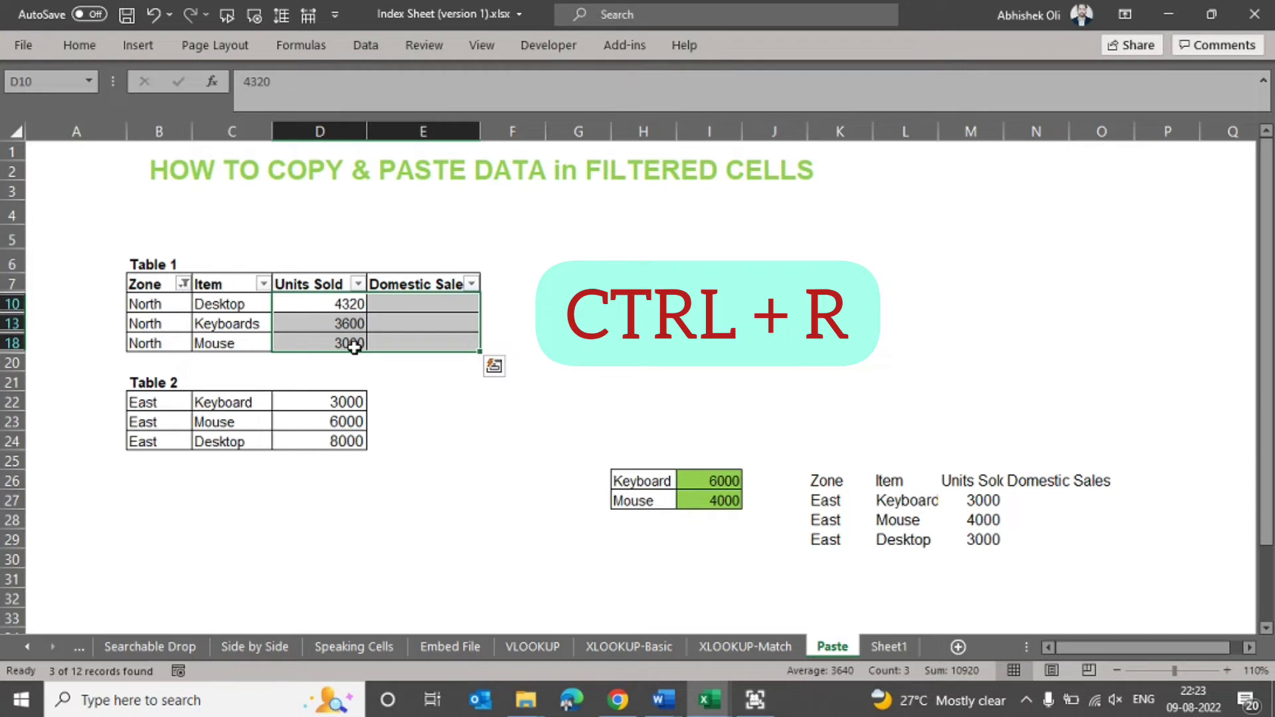
pyautogui.hotkey('ctrl', 'r')
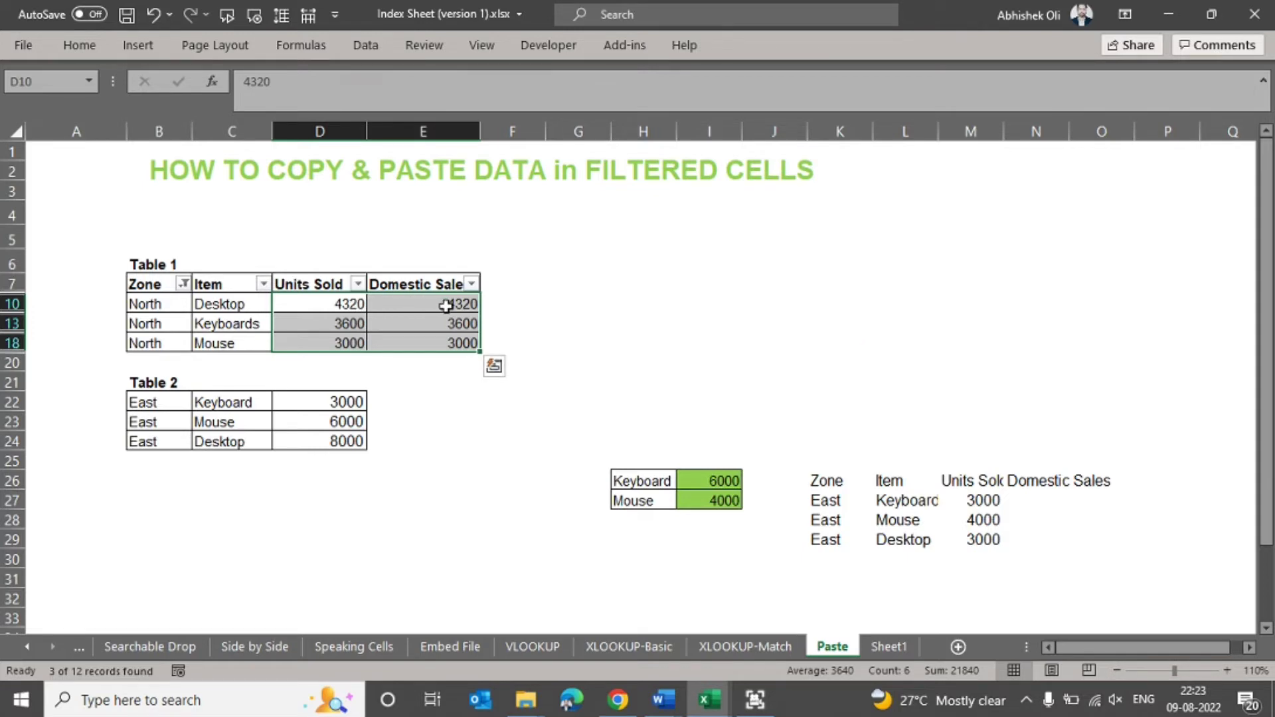
# - Clear the Zone filter in Table 1 so that rows of all zones are shown
pyautogui.press('Up')
pyautogui.press('Left')
pyautogui.press('Left')
pyautogui.hotkey('alt', 'Down')
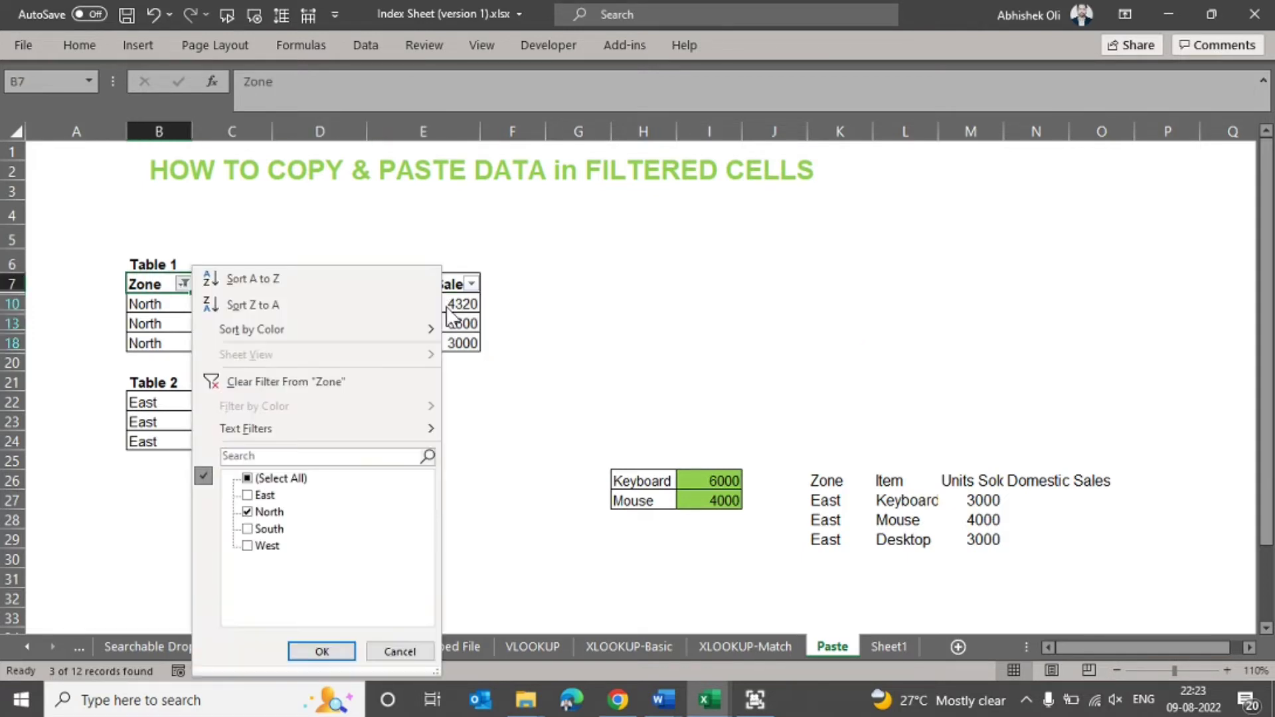
pyautogui.press('Tab')
pyautogui.press('Return')
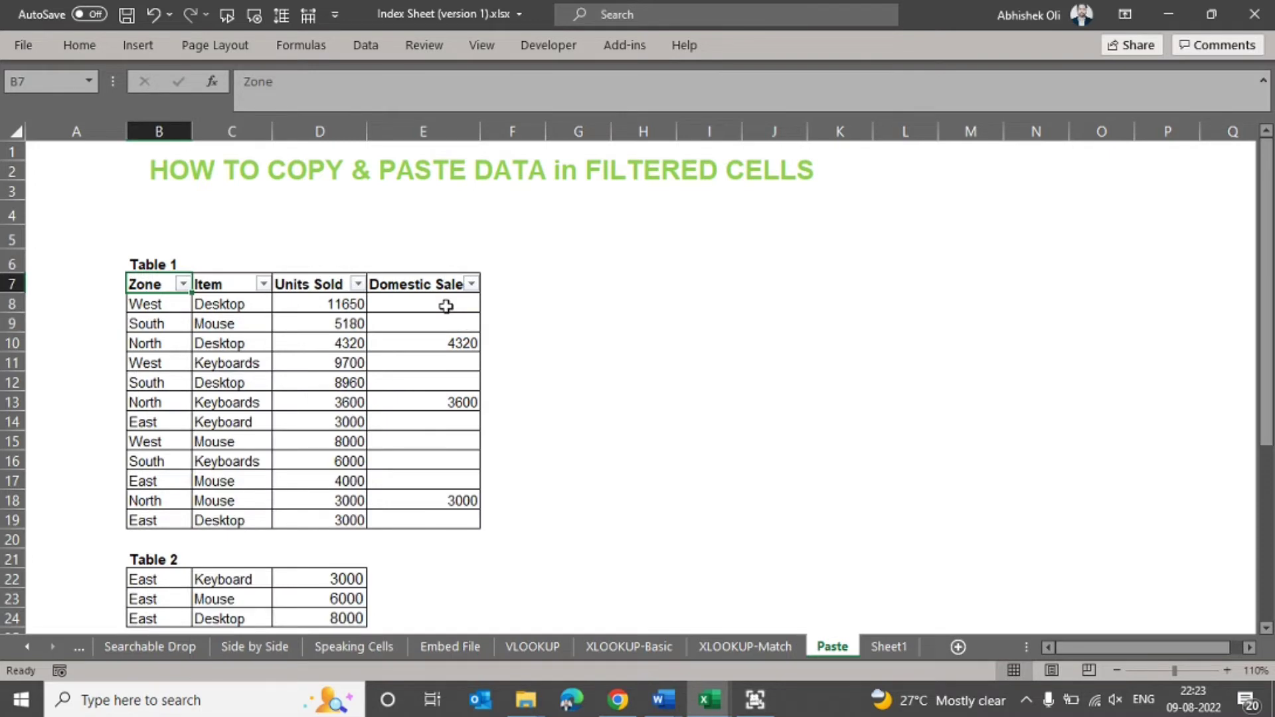
# - Check the filled Domestic Sales cells of the North rows and clear the values in E10:E18
pyautogui.click(446, 342)
pyautogui.click(449, 402)
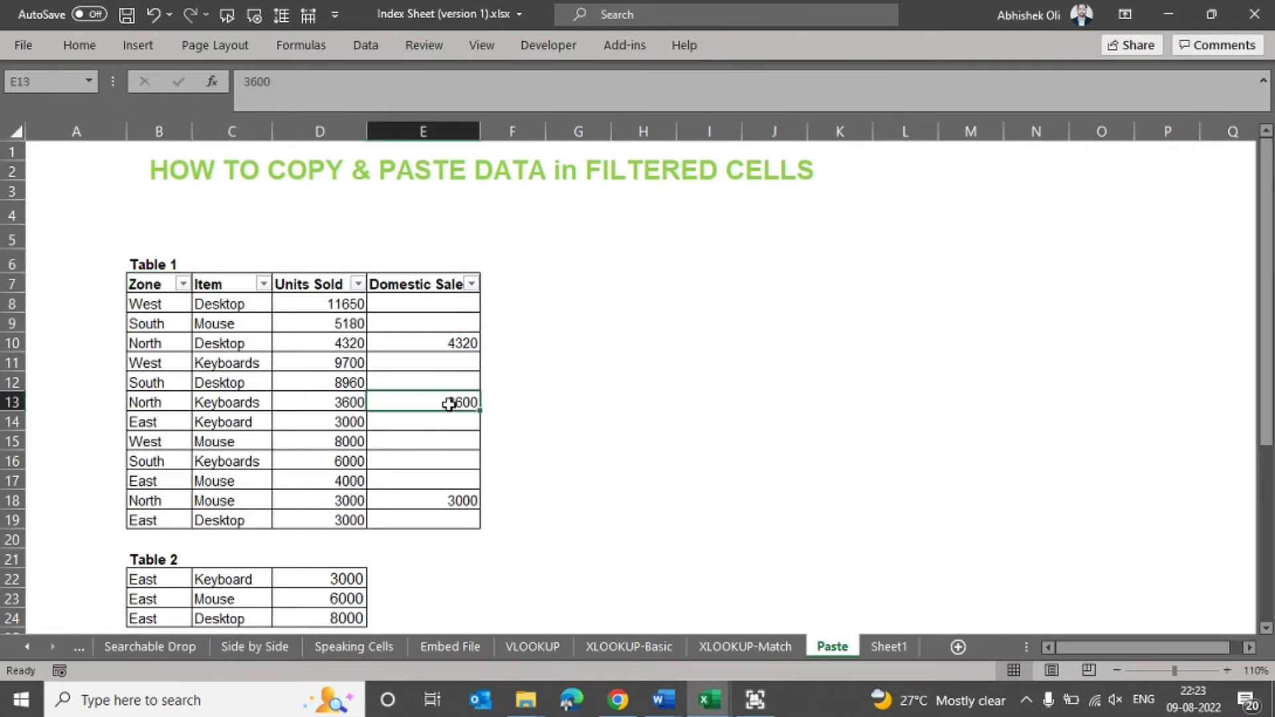
pyautogui.click(455, 500)
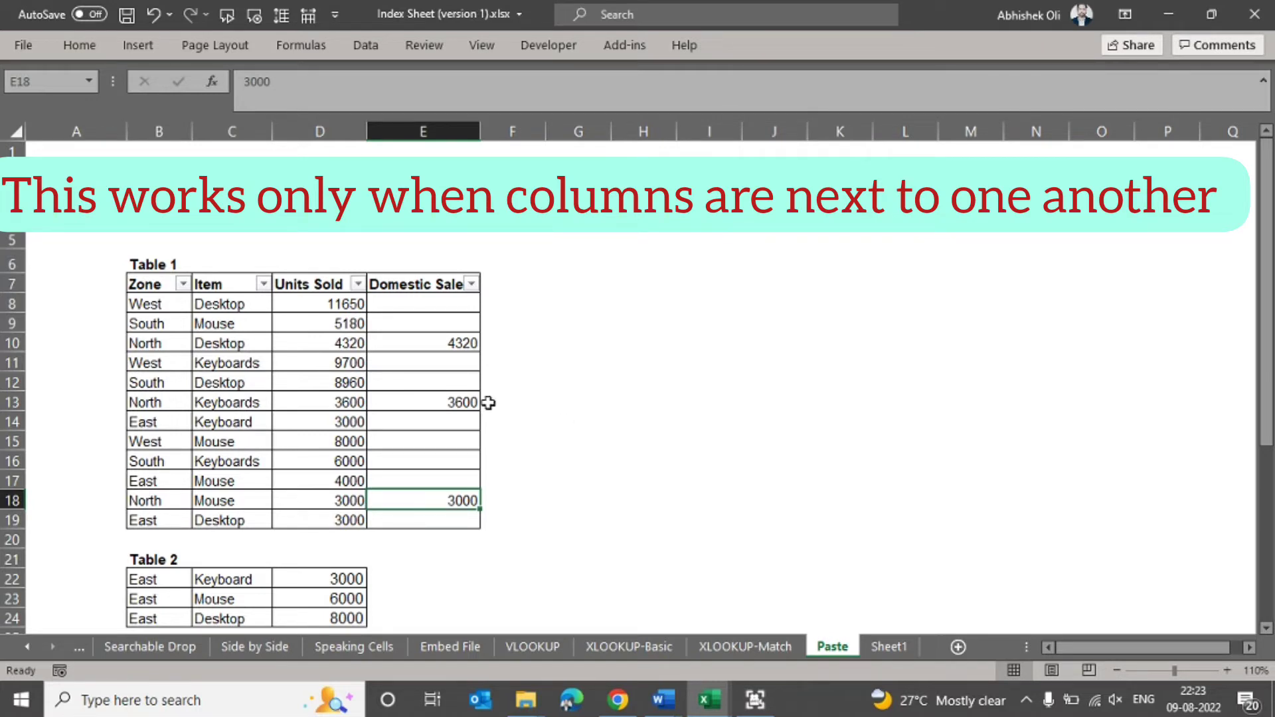
pyautogui.moveTo(451, 343); pyautogui.dragTo(464, 497)
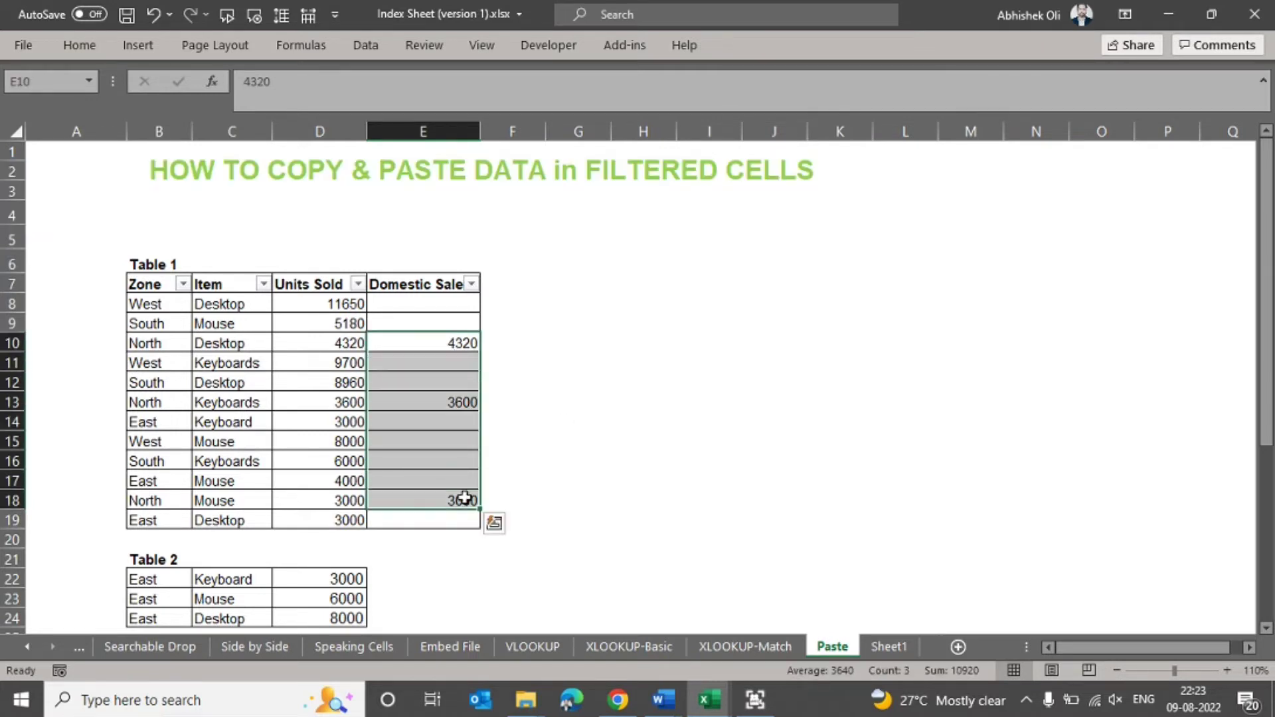
pyautogui.press('Delete')
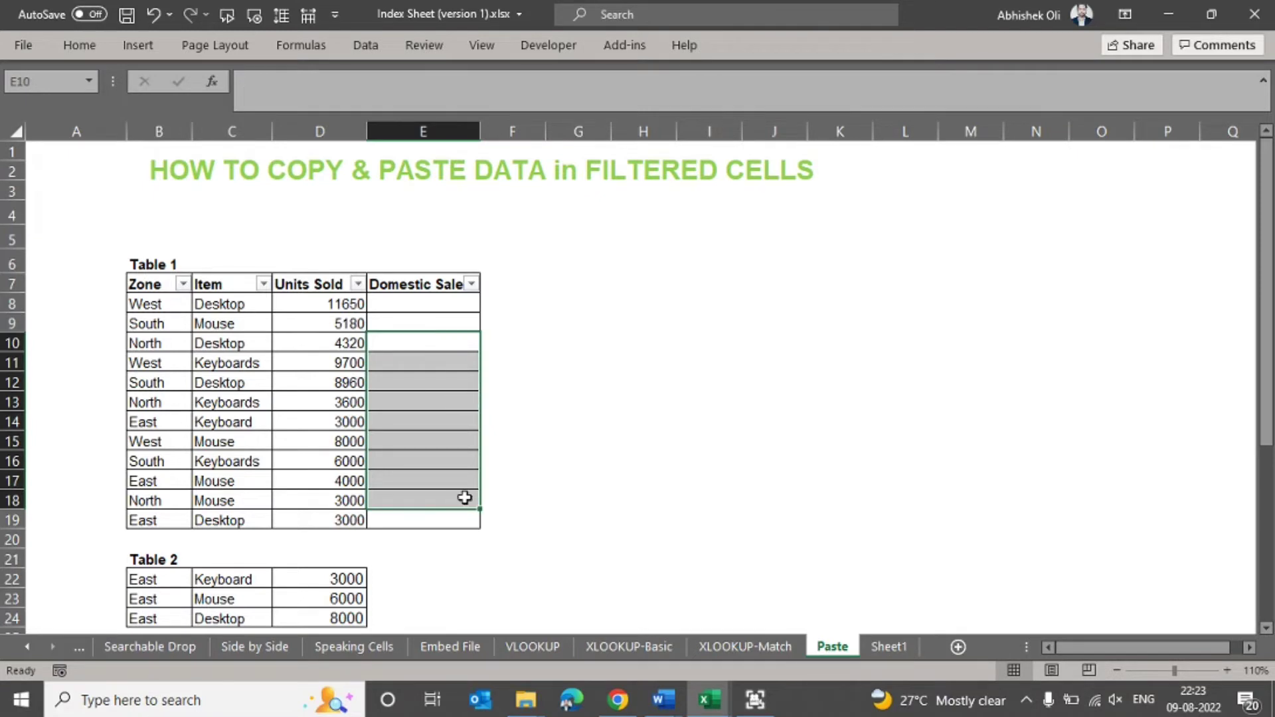
# - Filter Table 1's Zone column to show only the North rows
pyautogui.click(182, 284)
pyautogui.press('Tab')
pyautogui.press('Tab')
pyautogui.press('space')
pyautogui.press('Down')
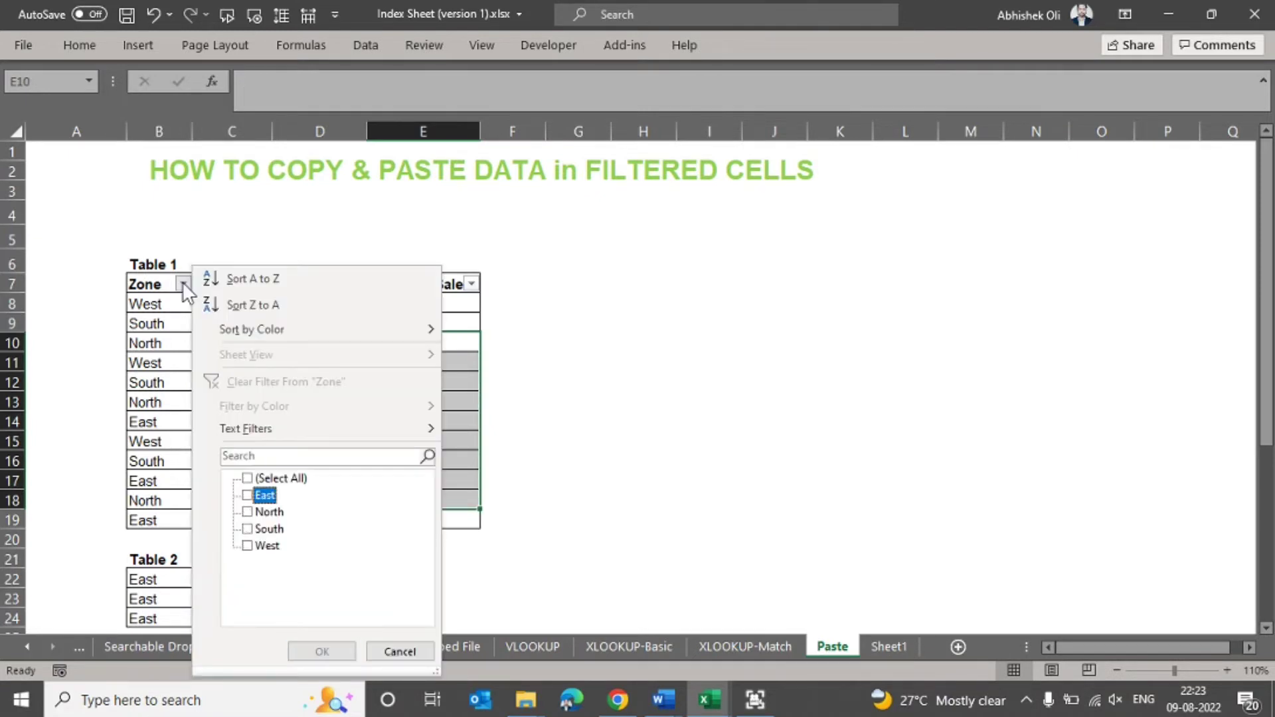
pyautogui.press('Down')
pyautogui.press('space')
pyautogui.press('Return')
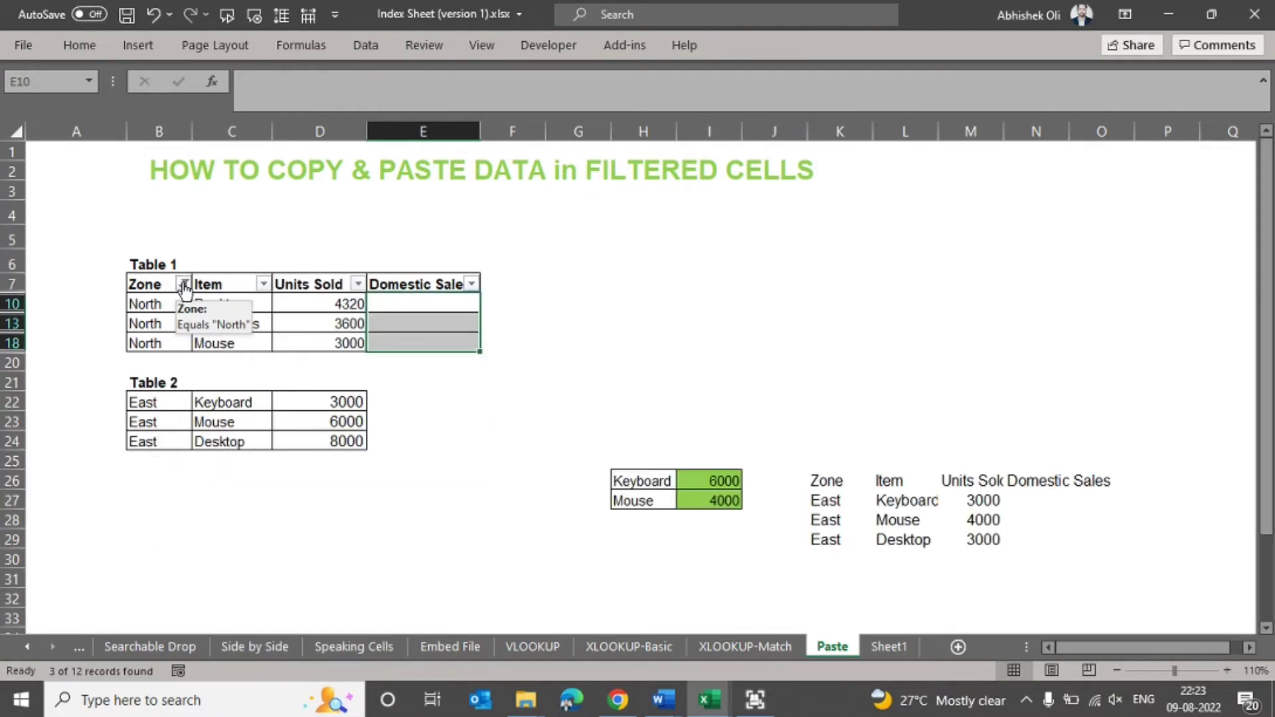
# - Fill the Units Sold values of the filtered North rows right into the Domestic Sales column
pyautogui.click(594, 304)
pyautogui.moveTo(343, 304); pyautogui.dragTo(388, 345)
pyautogui.click(373, 298)
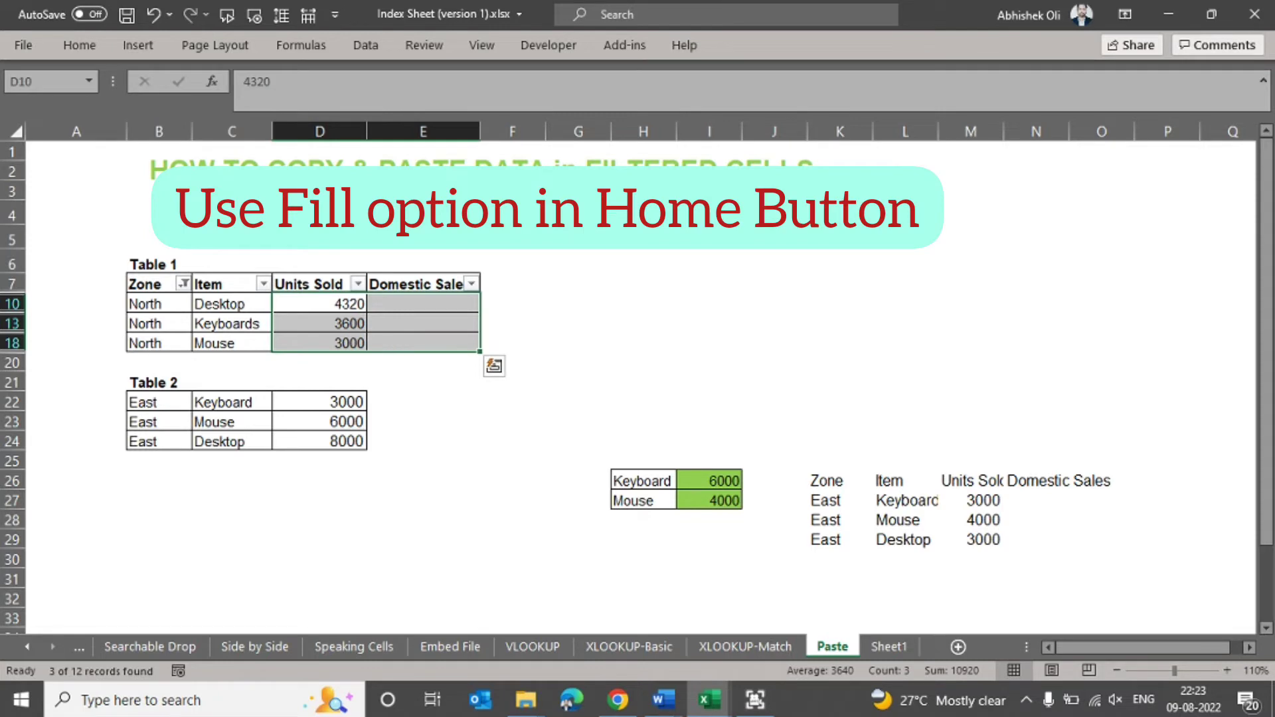
pyautogui.click(81, 45)
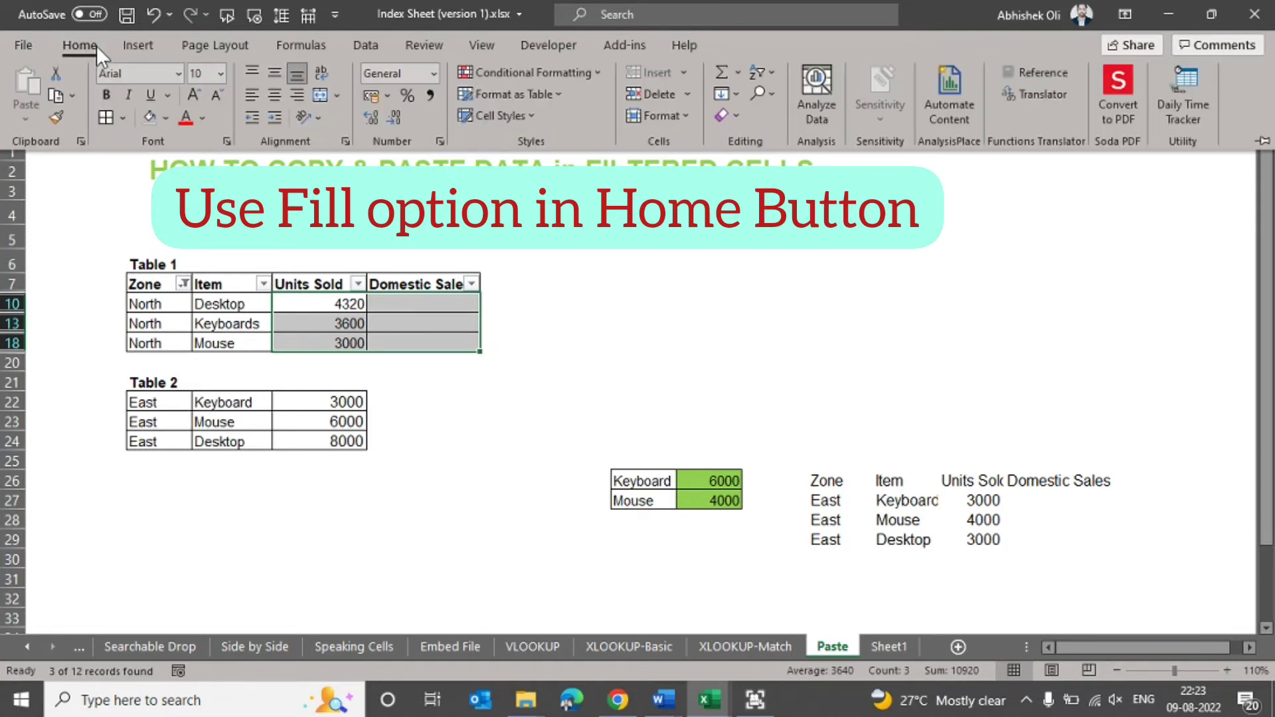
pyautogui.click(736, 96)
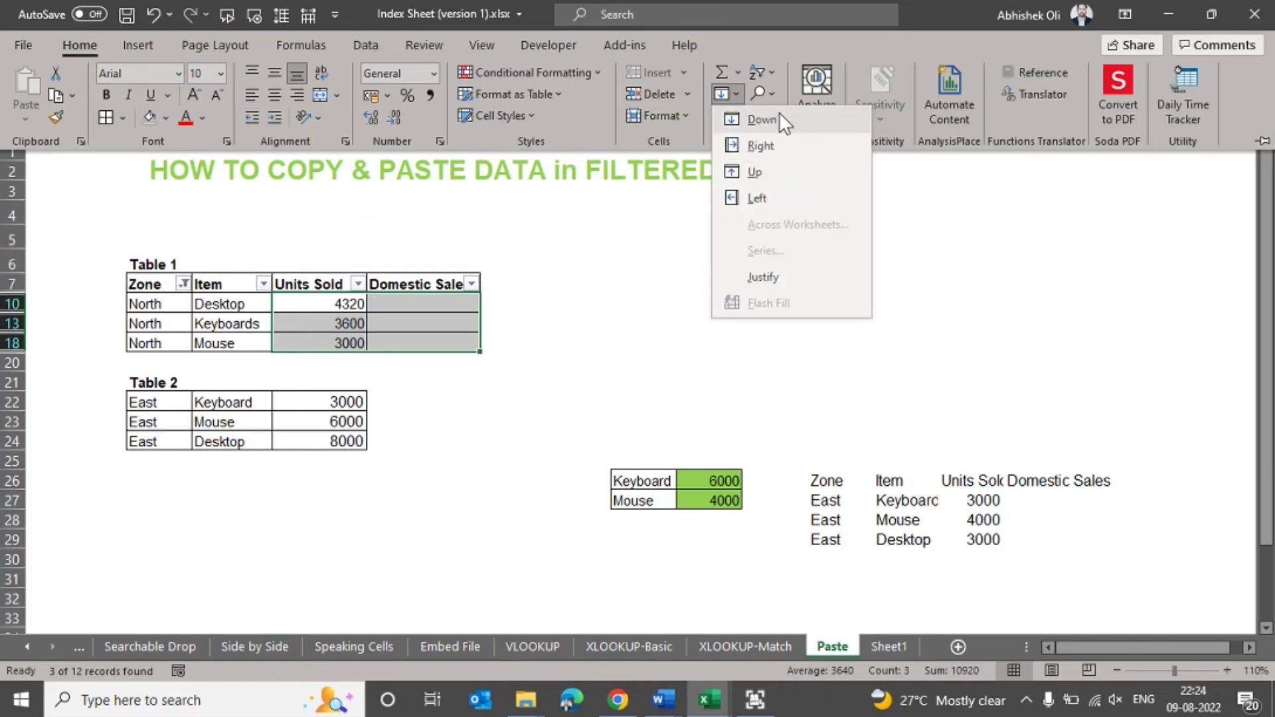
pyautogui.click(760, 147)
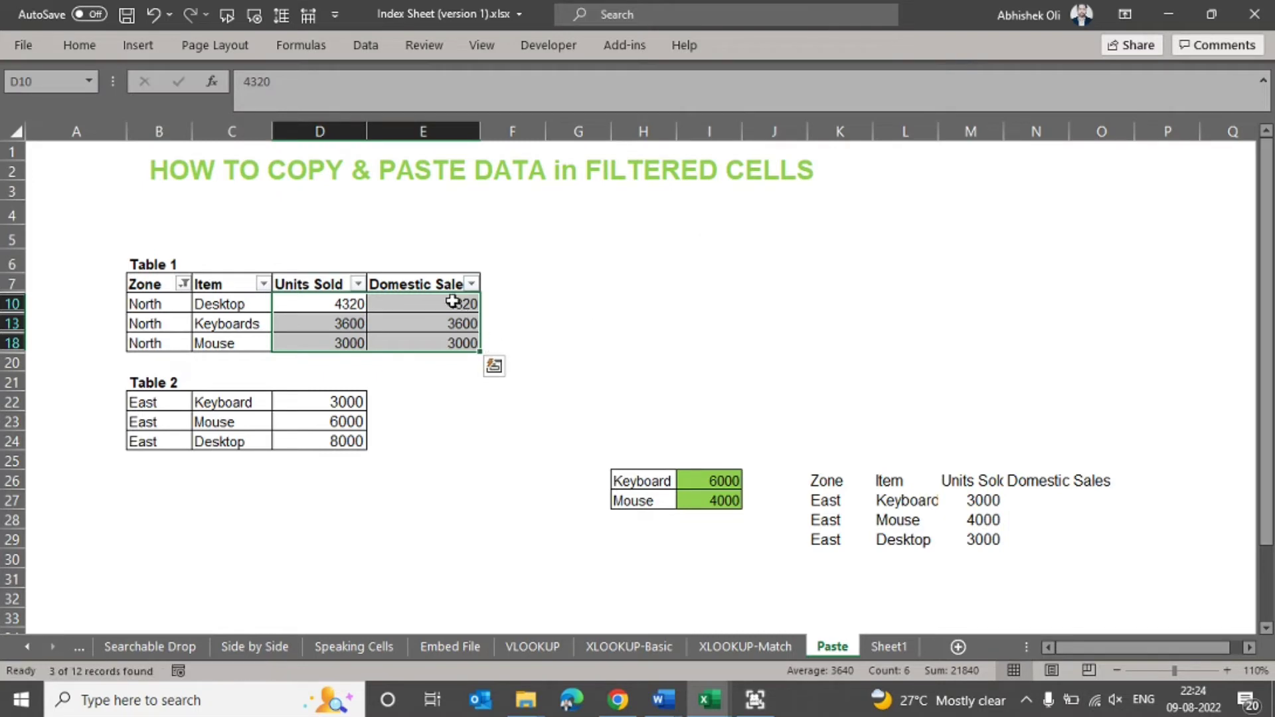
# - Compare the filled values across columns D and E, and clear the Domestic Sales values of the North rows
pyautogui.moveTo(451, 300); pyautogui.dragTo(473, 342)
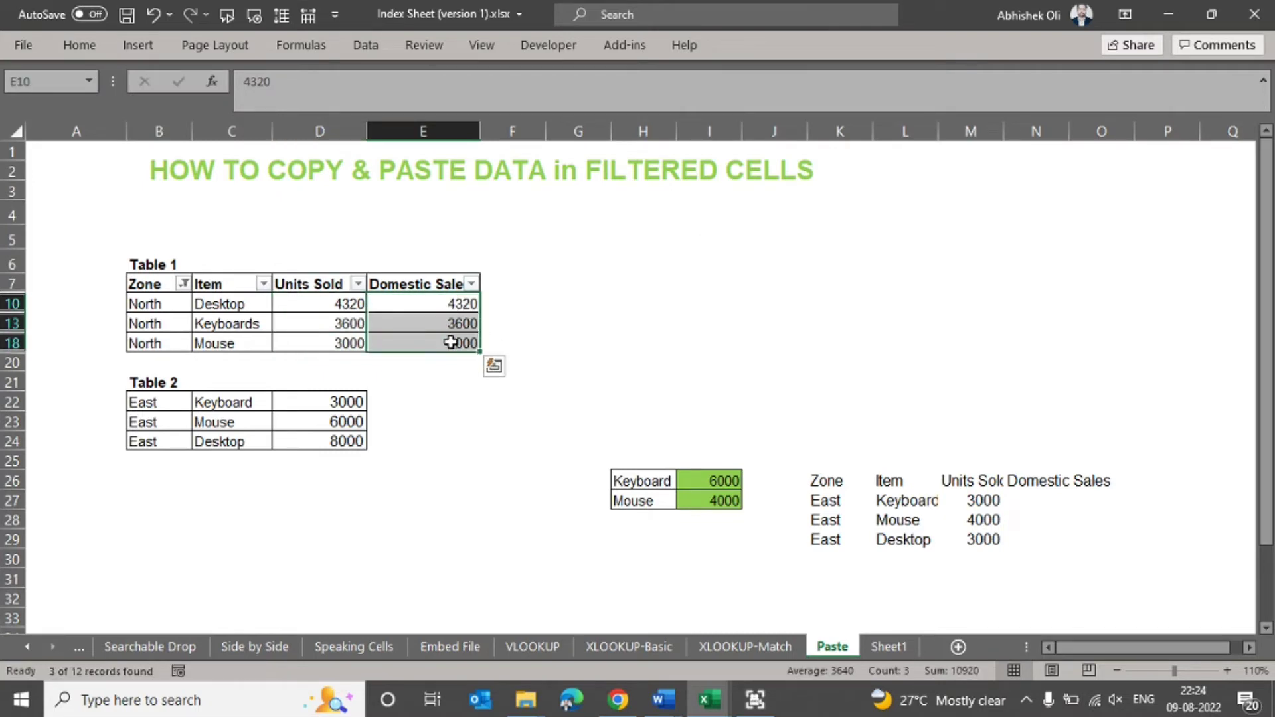
pyautogui.click(523, 338)
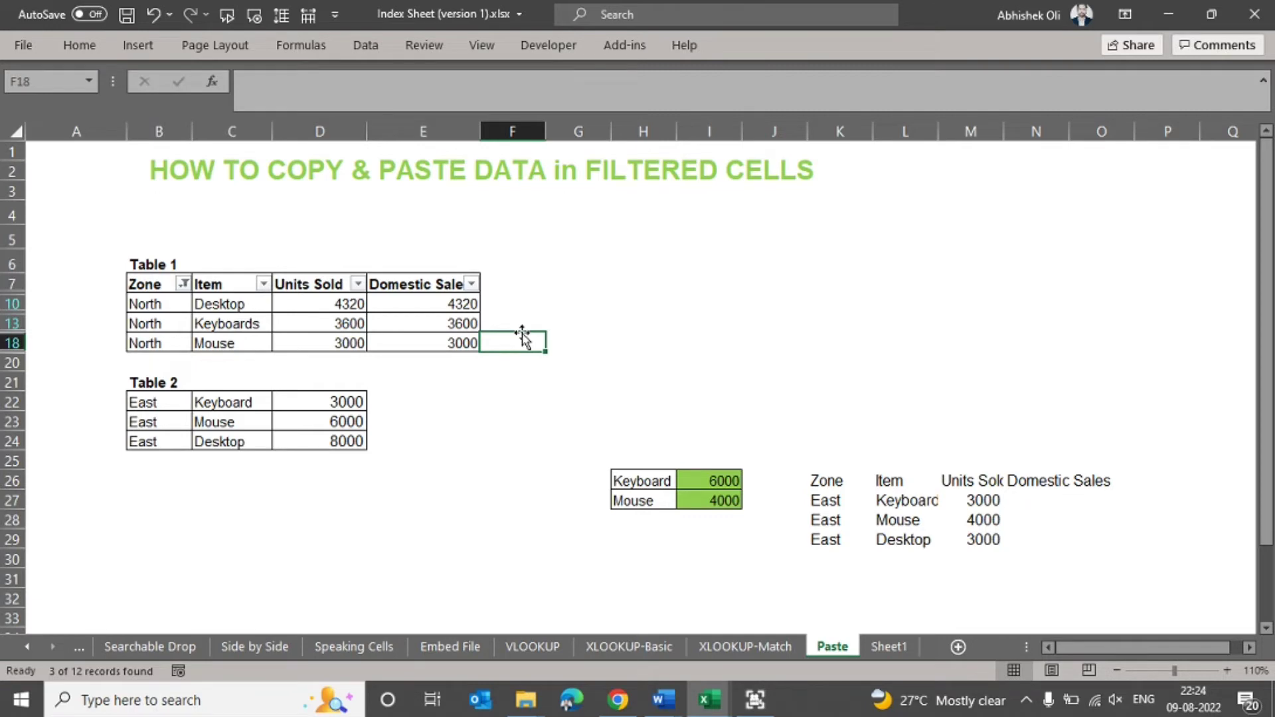
pyautogui.moveTo(352, 304); pyautogui.dragTo(474, 304)
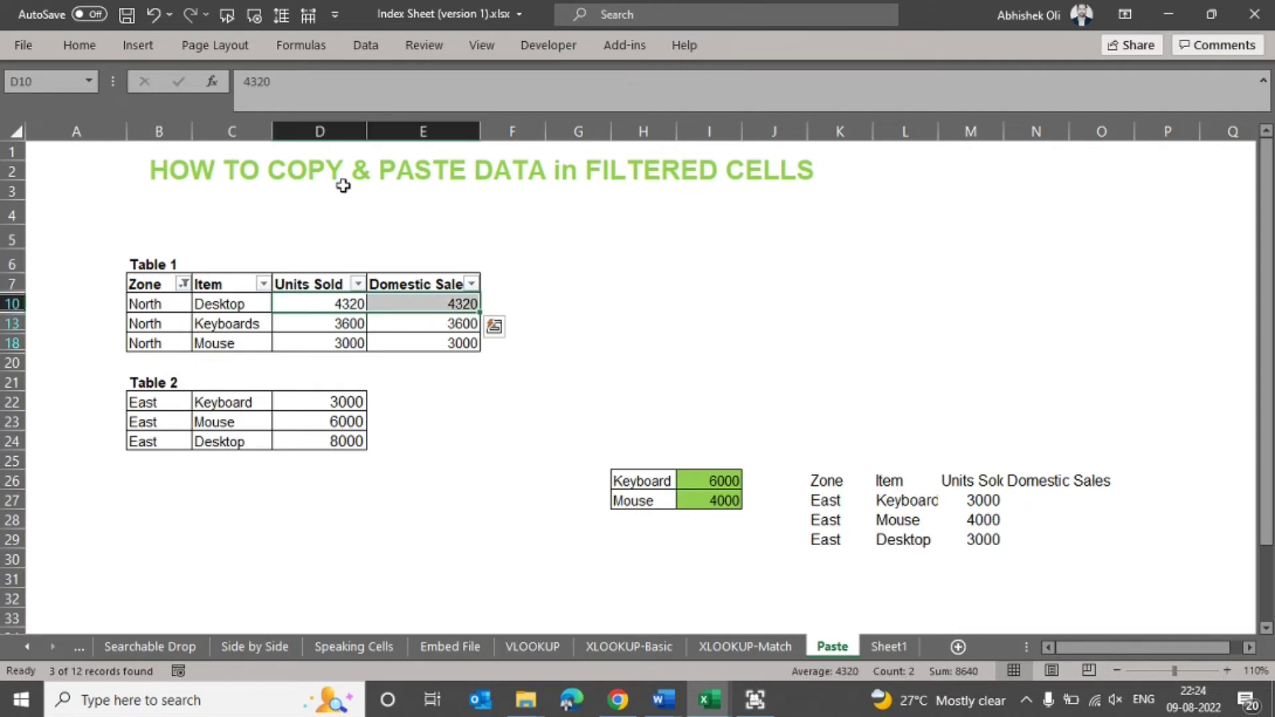
pyautogui.moveTo(321, 132); pyautogui.dragTo(378, 126)
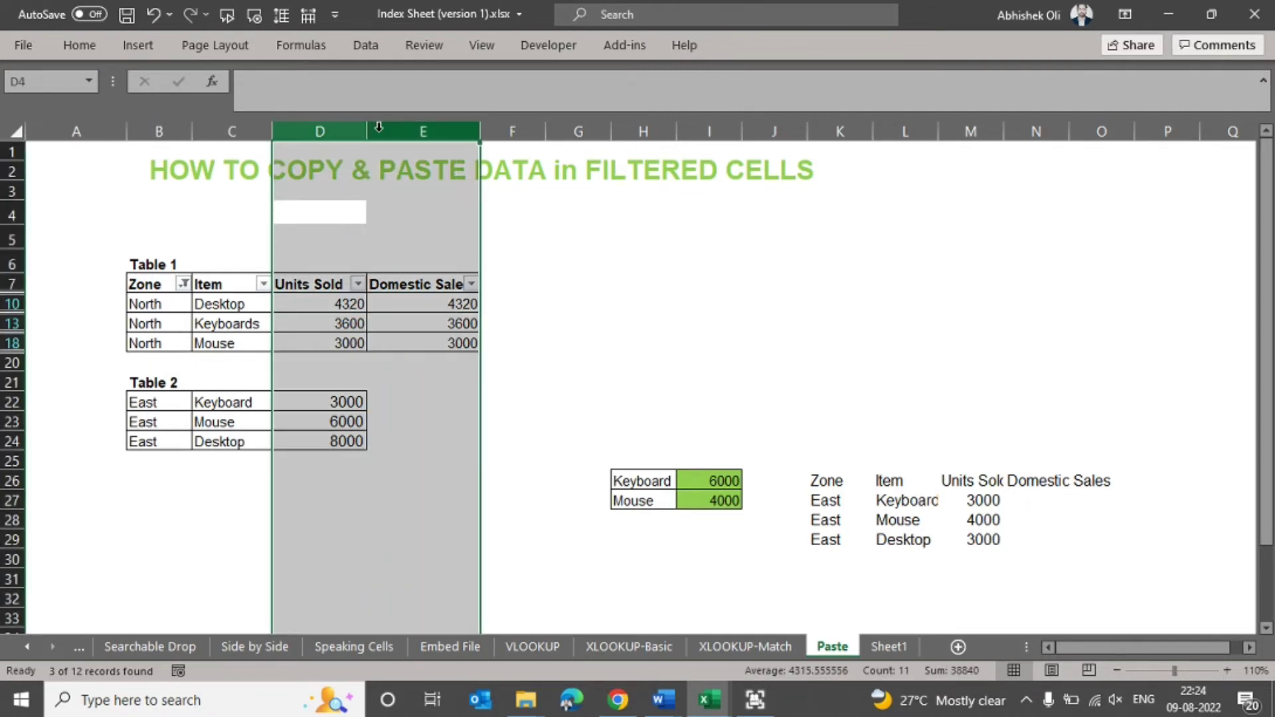
pyautogui.click(562, 280)
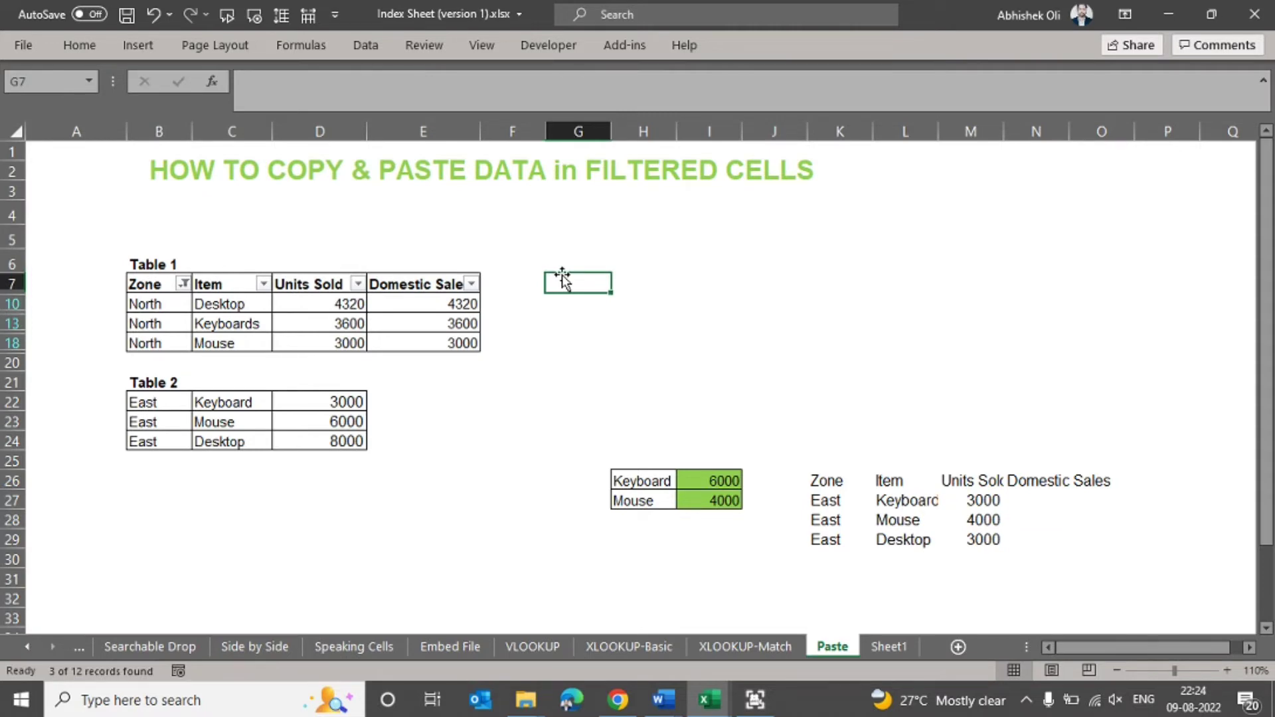
pyautogui.click(183, 283)
pyautogui.click(182, 282)
pyautogui.moveTo(402, 303); pyautogui.dragTo(402, 342)
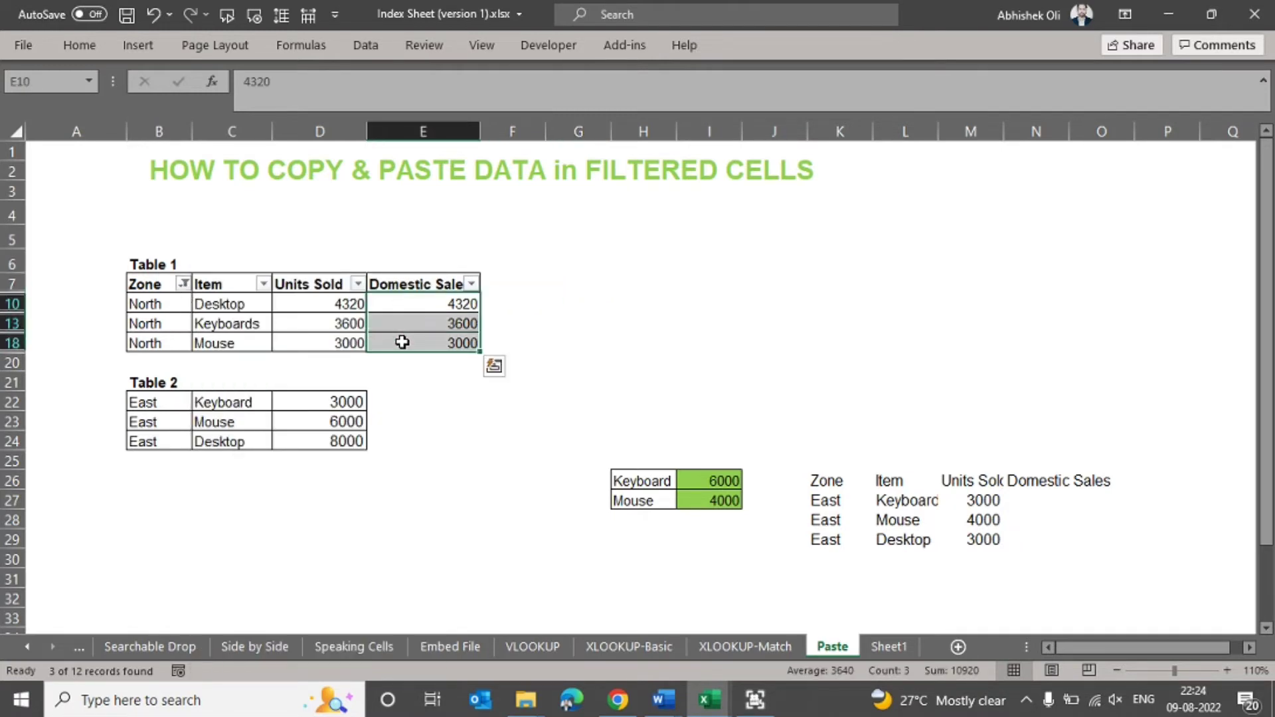
pyautogui.press('Delete')
# - Change Table 1's Zone filter to show only the East rows
pyautogui.press('Up')
pyautogui.press('Left')
pyautogui.press('Left')
pyautogui.press('Left')
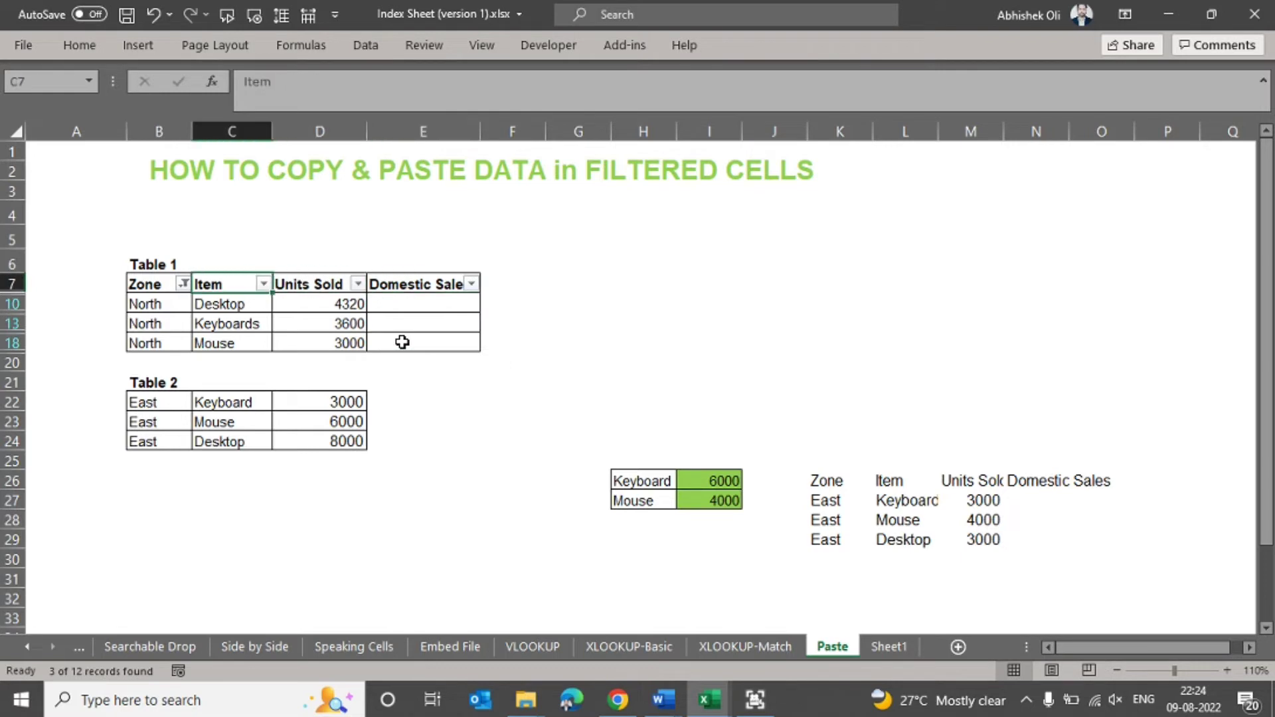
pyautogui.hotkey('alt', 'Down')
pyautogui.press('e')
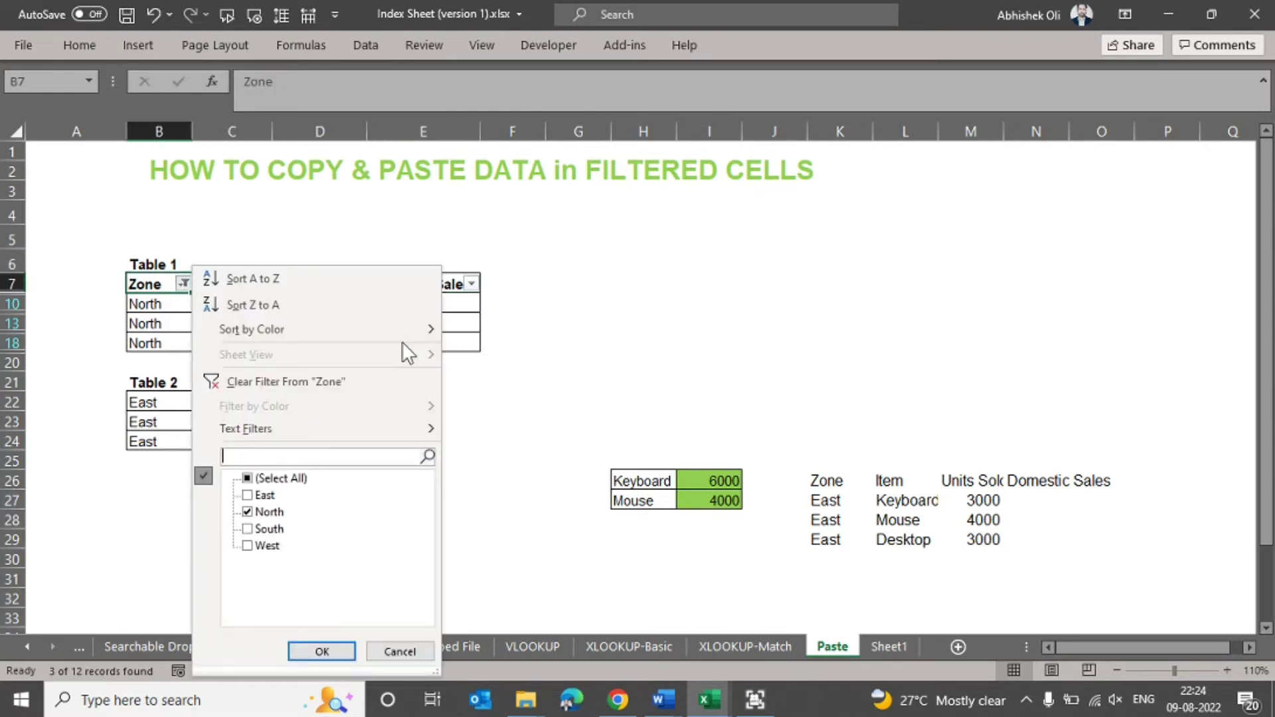
pyautogui.press('Down')
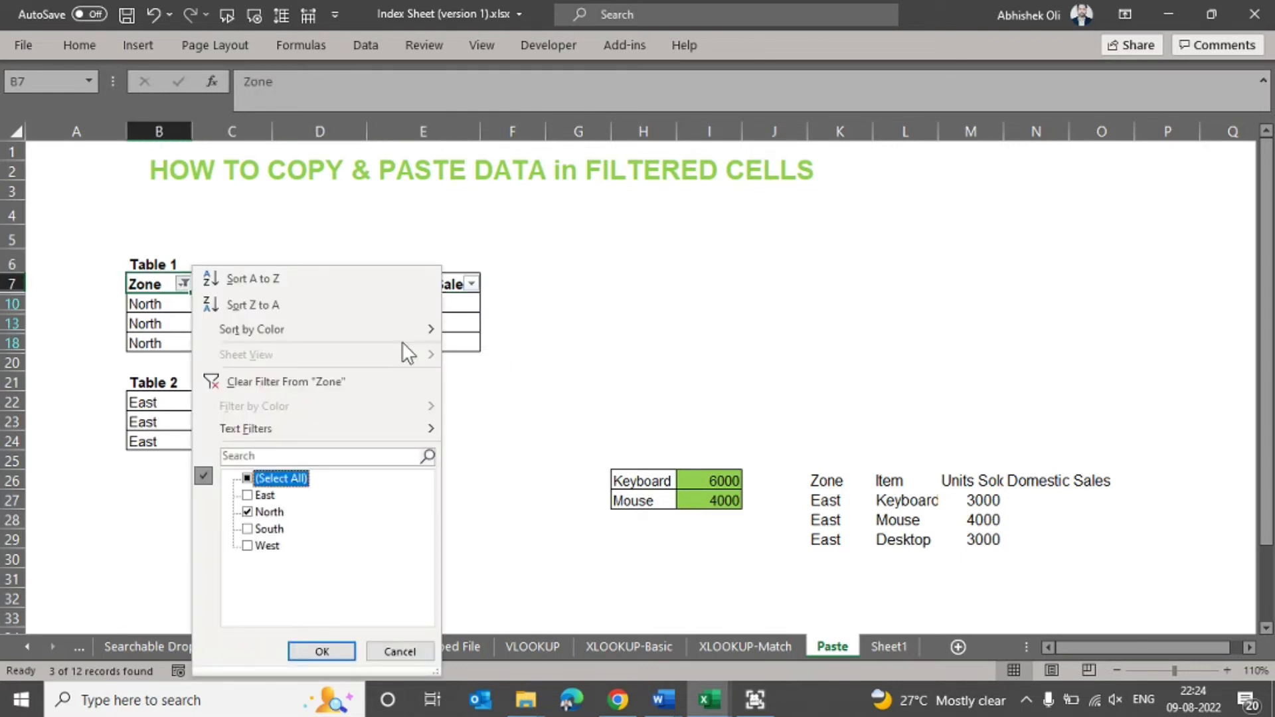
pyautogui.press('Down')
pyautogui.press('space')
pyautogui.press('Down')
pyautogui.press('Return')
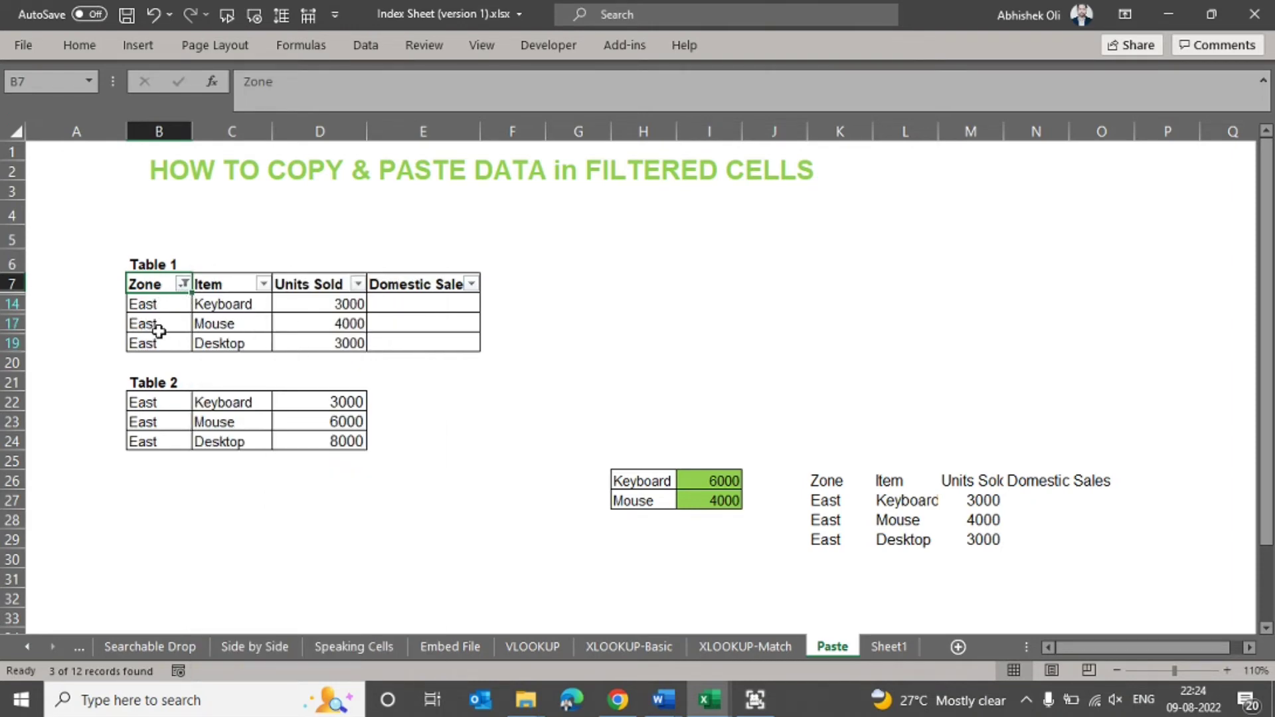
# - Compare the East rows of both tables and reorder Table 2's items, setting C23 to Desktop and C24 to Mouse
pyautogui.moveTo(154, 304); pyautogui.dragTo(199, 306)
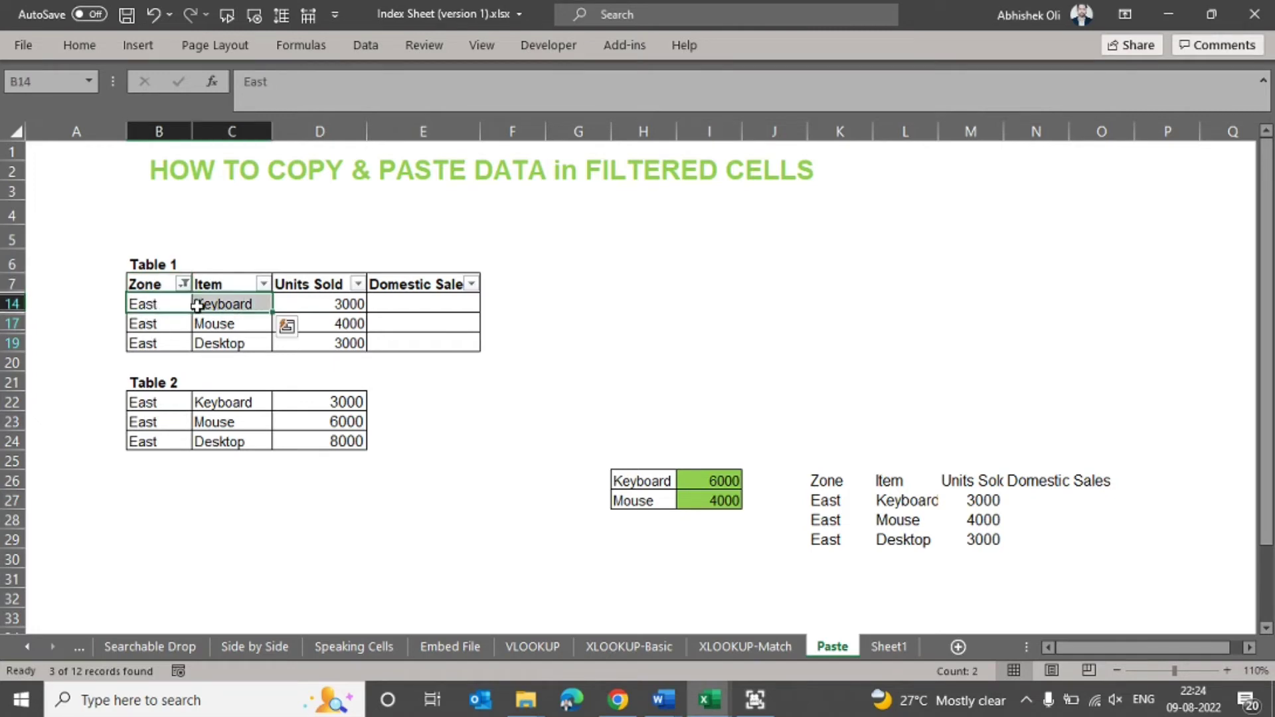
pyautogui.click(313, 303)
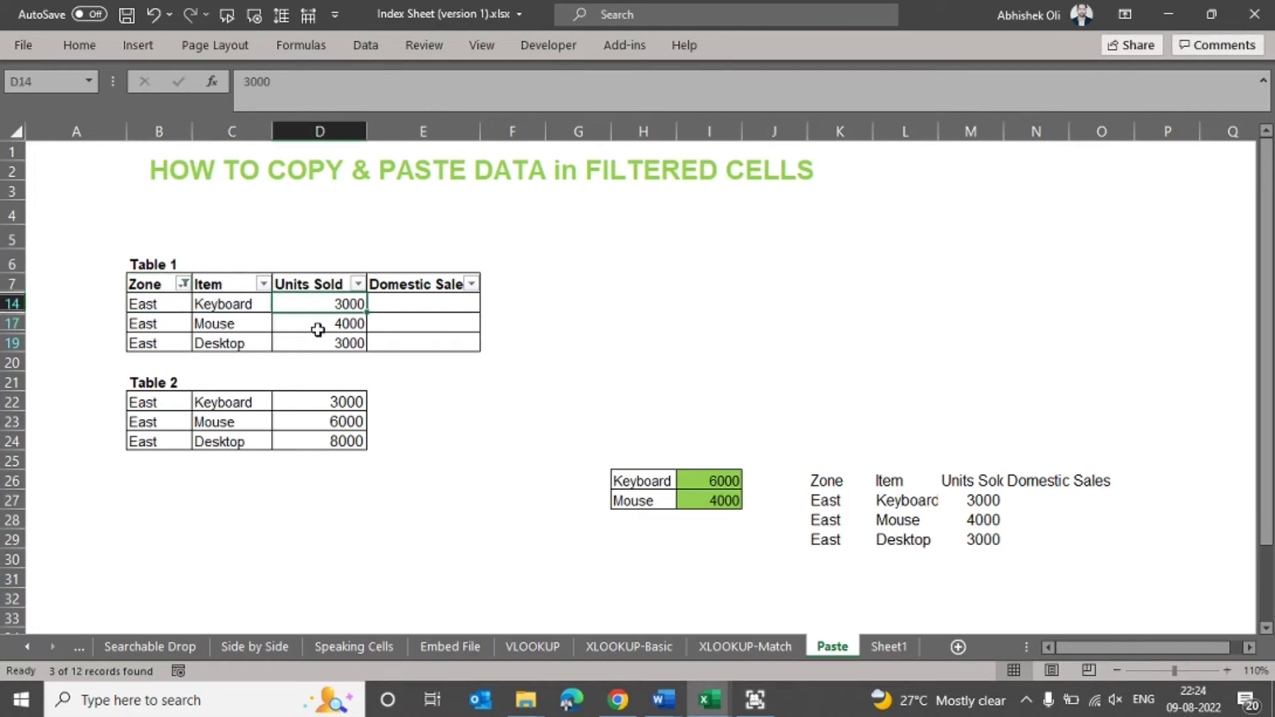
pyautogui.click(161, 407)
pyautogui.moveTo(162, 407); pyautogui.dragTo(303, 433)
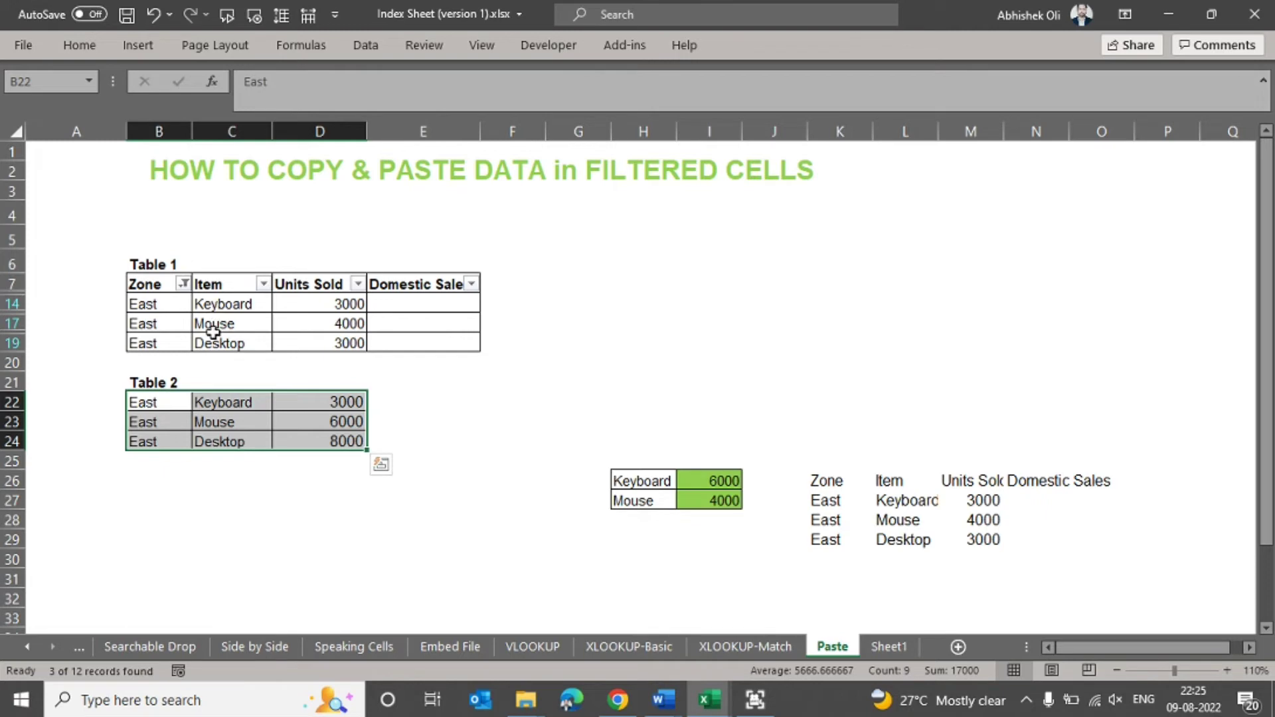
pyautogui.click(223, 428)
pyautogui.write('Desktop')
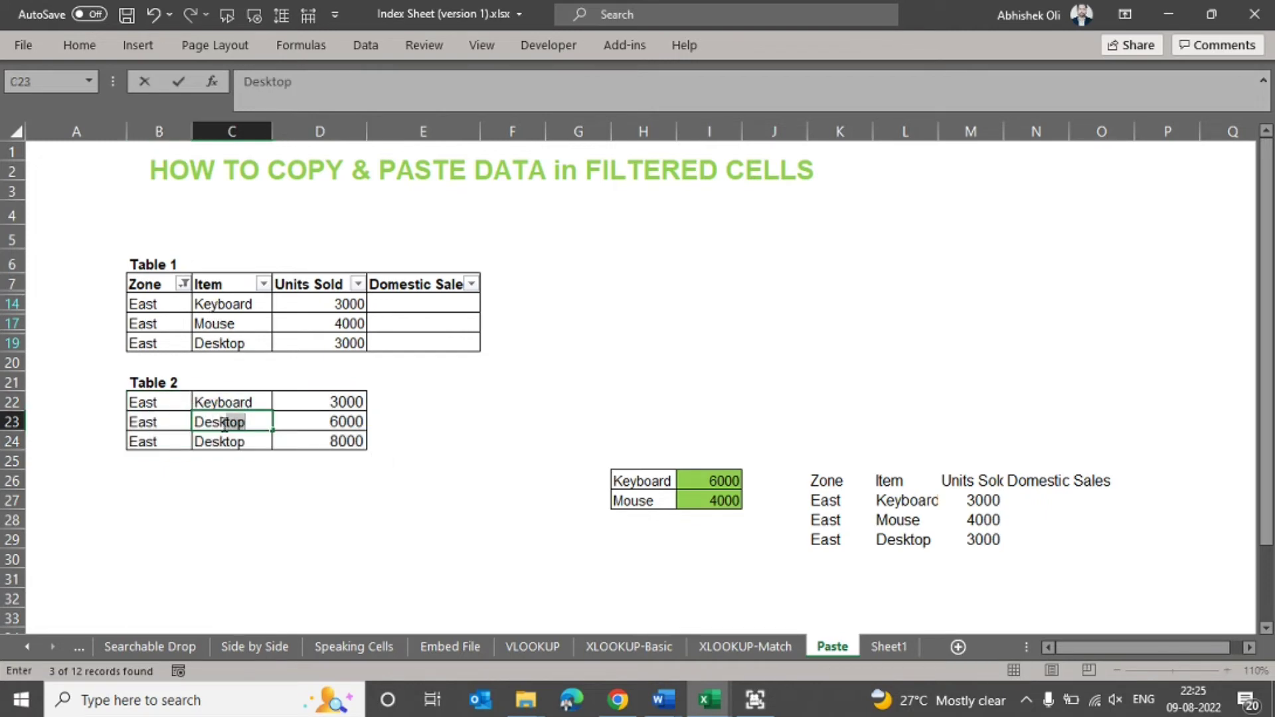
pyautogui.press('Return')
pyautogui.write('Mouse')
pyautogui.press('Return')
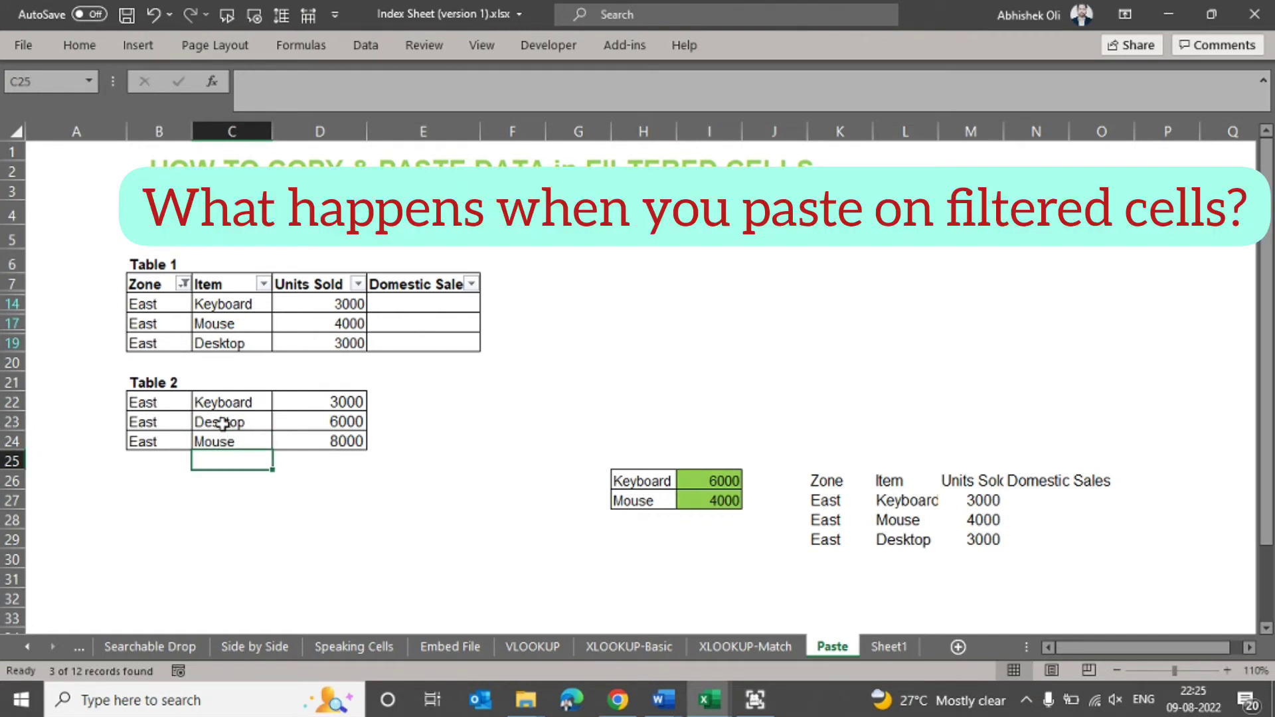
# - Copy Table 2's figures in D22:D24 and paste them as values only into filtered Table 1 starting at cell E14
pyautogui.moveTo(292, 397); pyautogui.dragTo(294, 444)
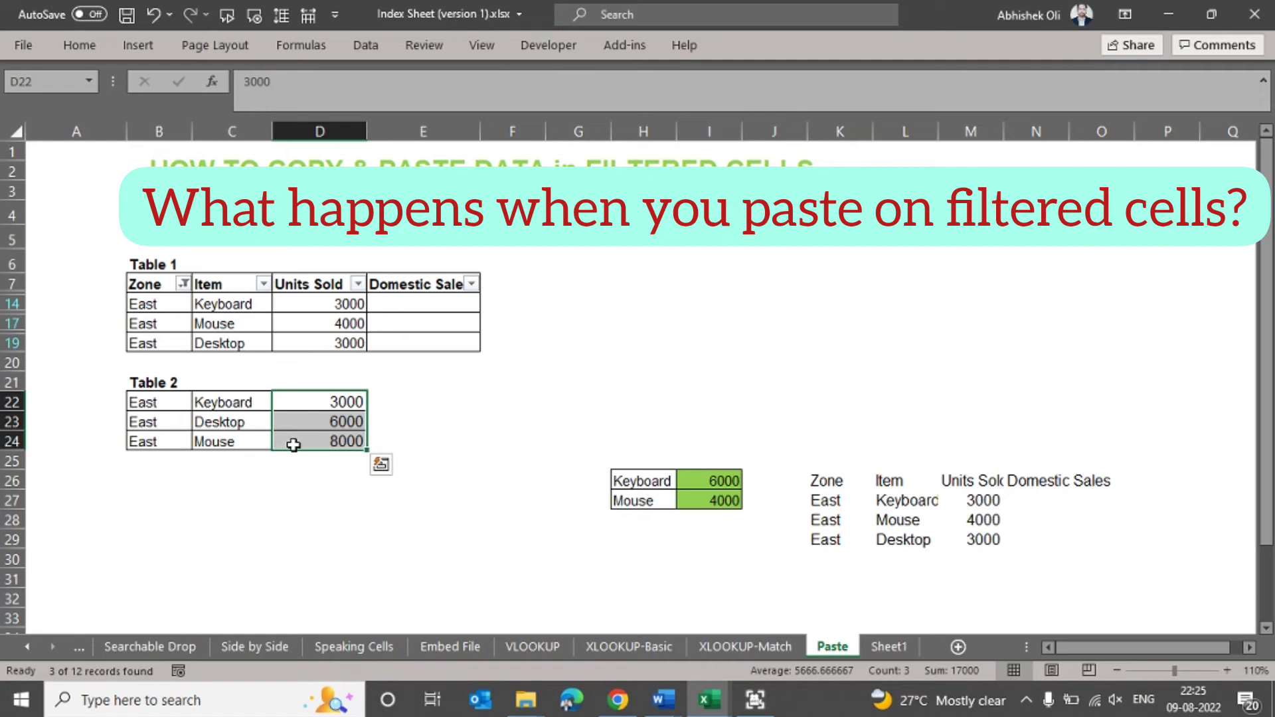
pyautogui.hotkey('ctrl', 'c')
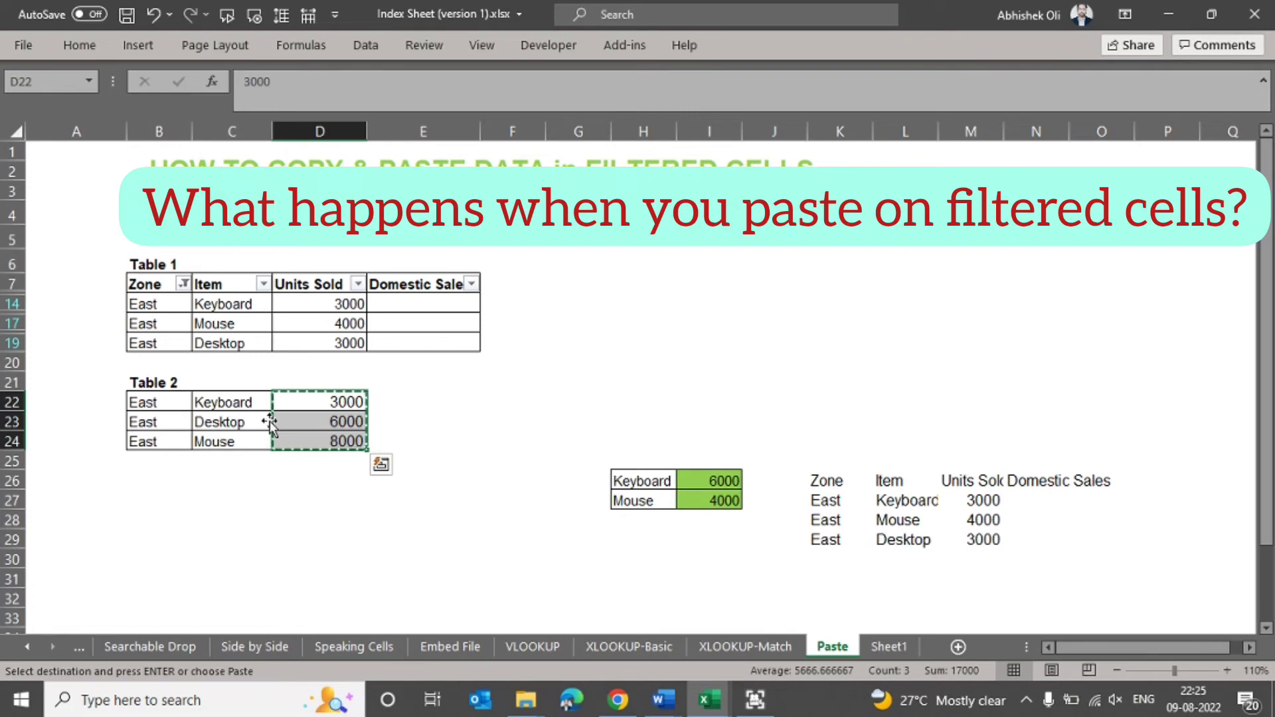
pyautogui.click(413, 306)
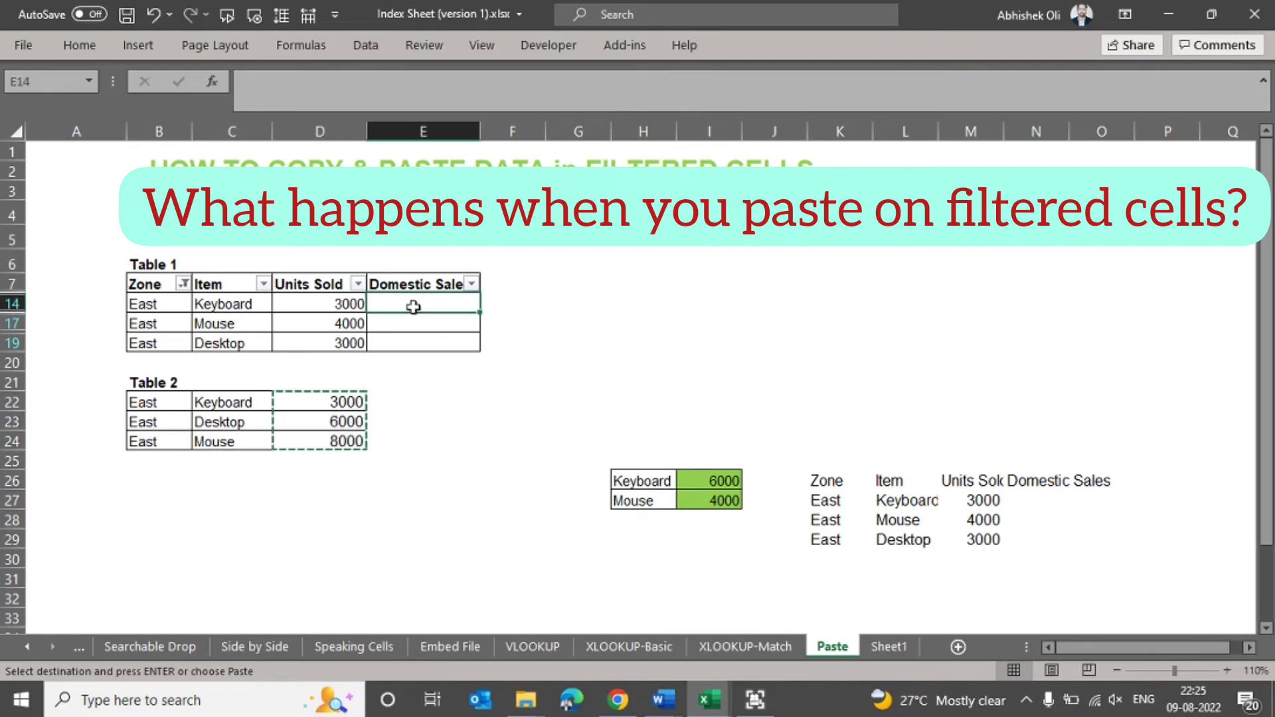
pyautogui.hotkey('ctrl', 'alt', 'v')
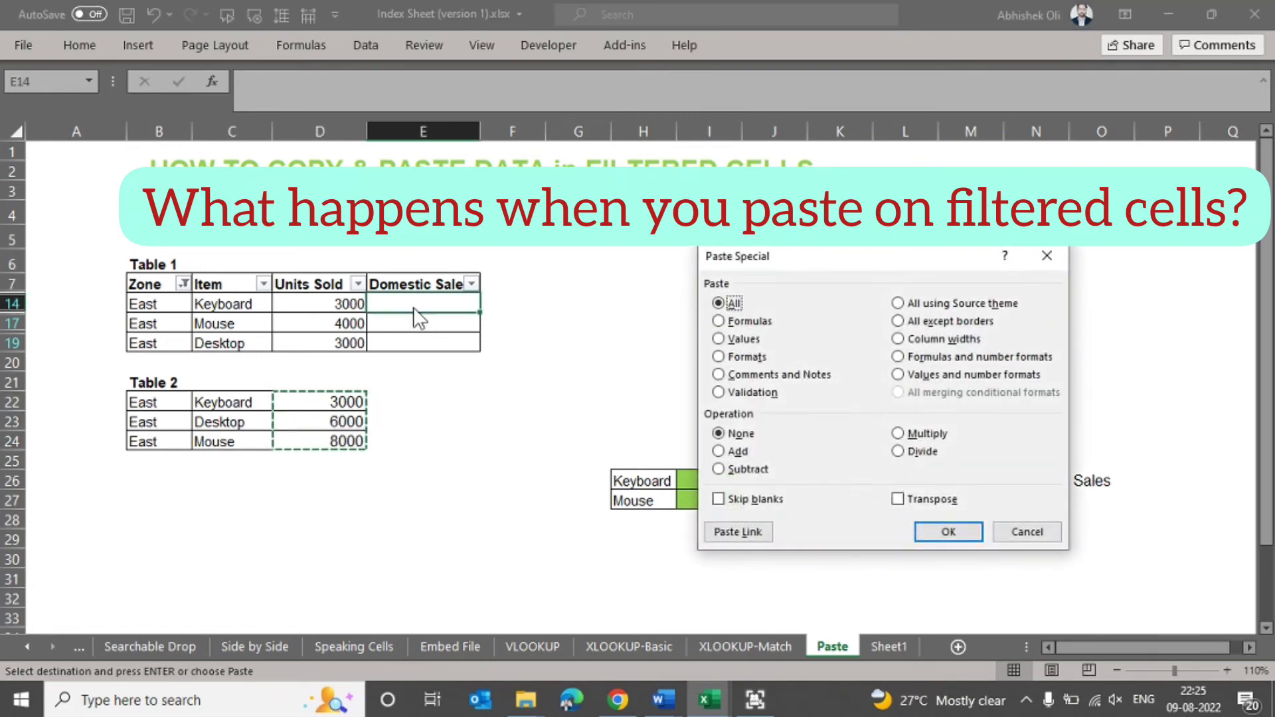
pyautogui.press('v')
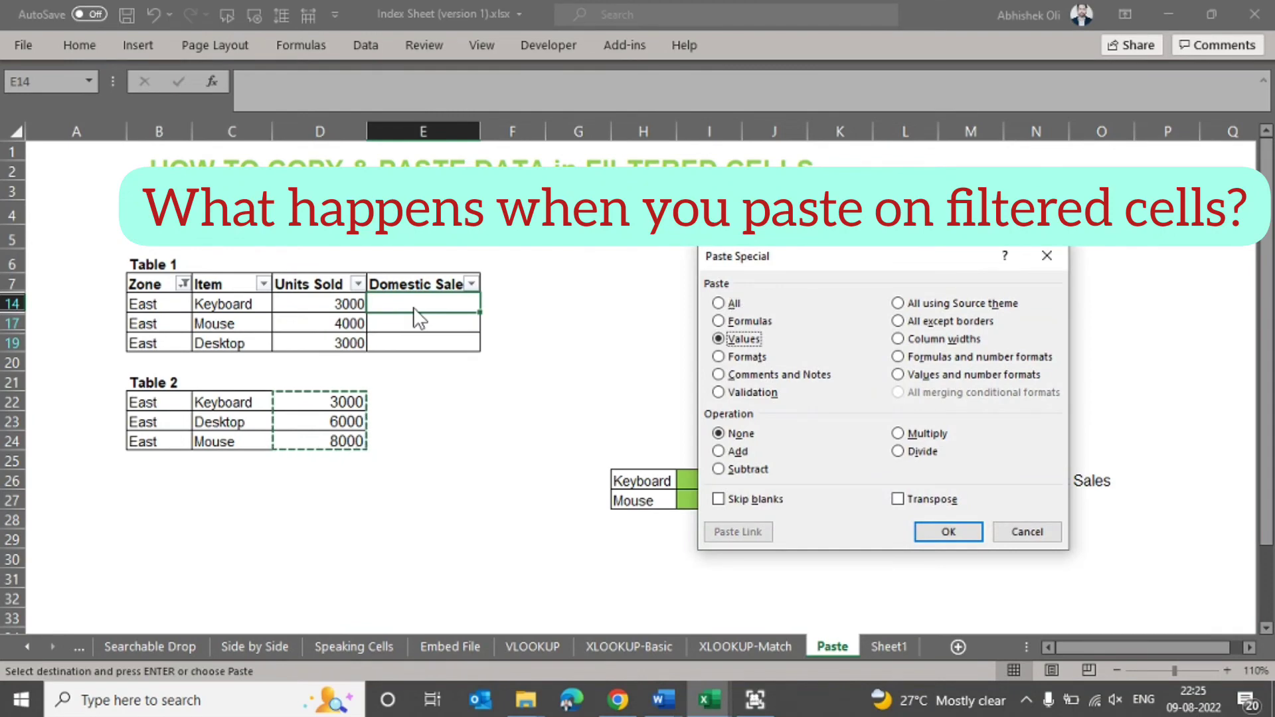
pyautogui.press('Return')
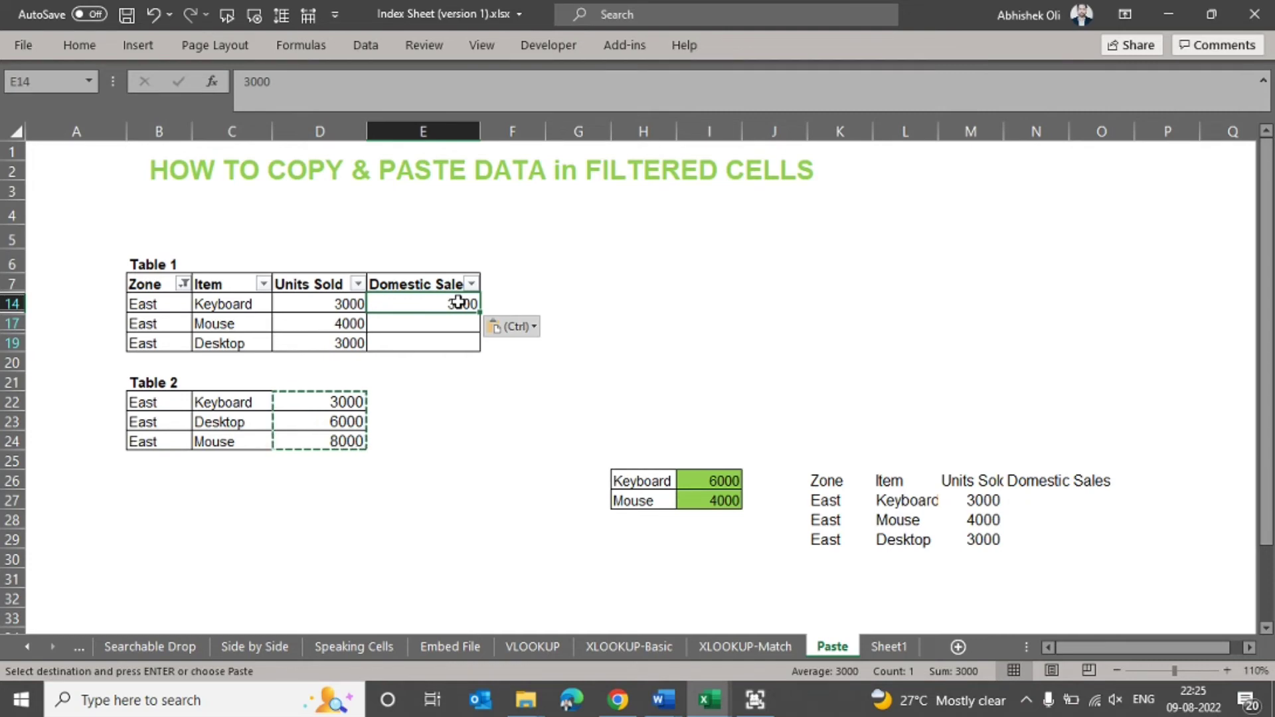
# - Clear Table 1's Zone filter so that all zones are shown
pyautogui.moveTo(426, 323); pyautogui.dragTo(427, 341)
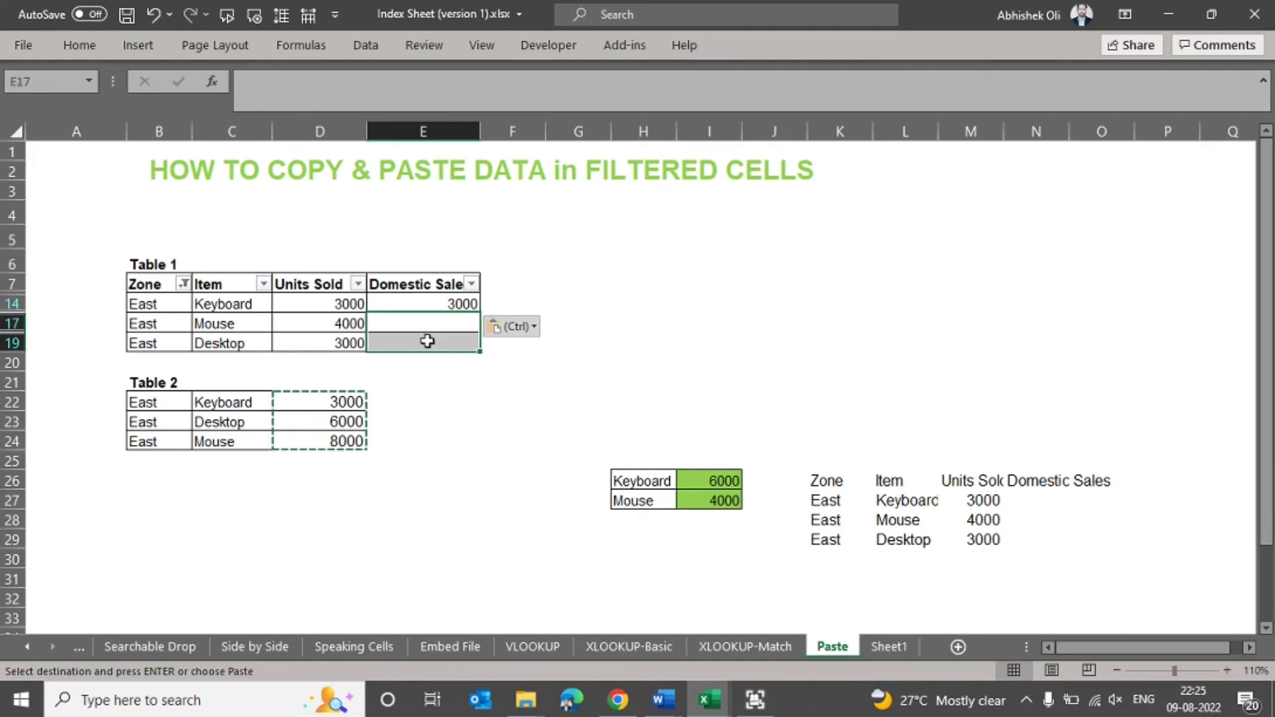
pyautogui.press('Left')
pyautogui.press('Left')
pyautogui.press('Up')
pyautogui.press('Up')
pyautogui.hotkey('alt', 'Down')
pyautogui.press('e')
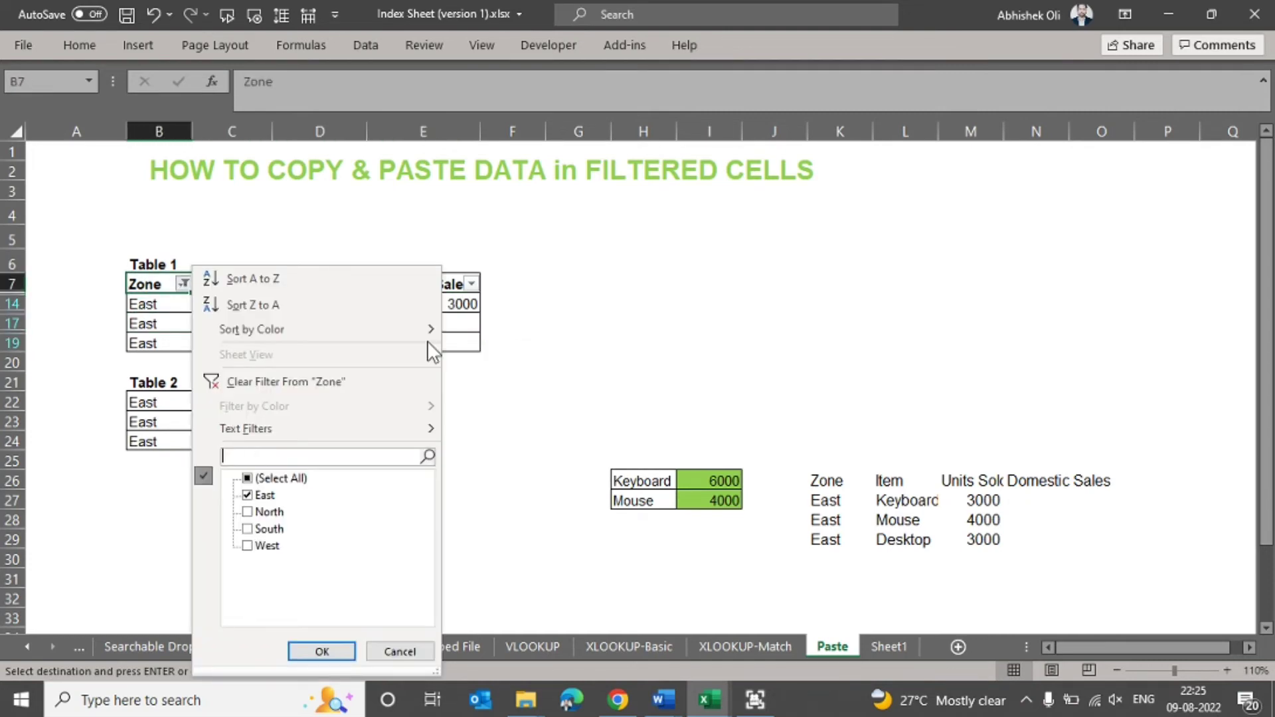
pyautogui.press('Down')
pyautogui.press('space')
pyautogui.press('Return')
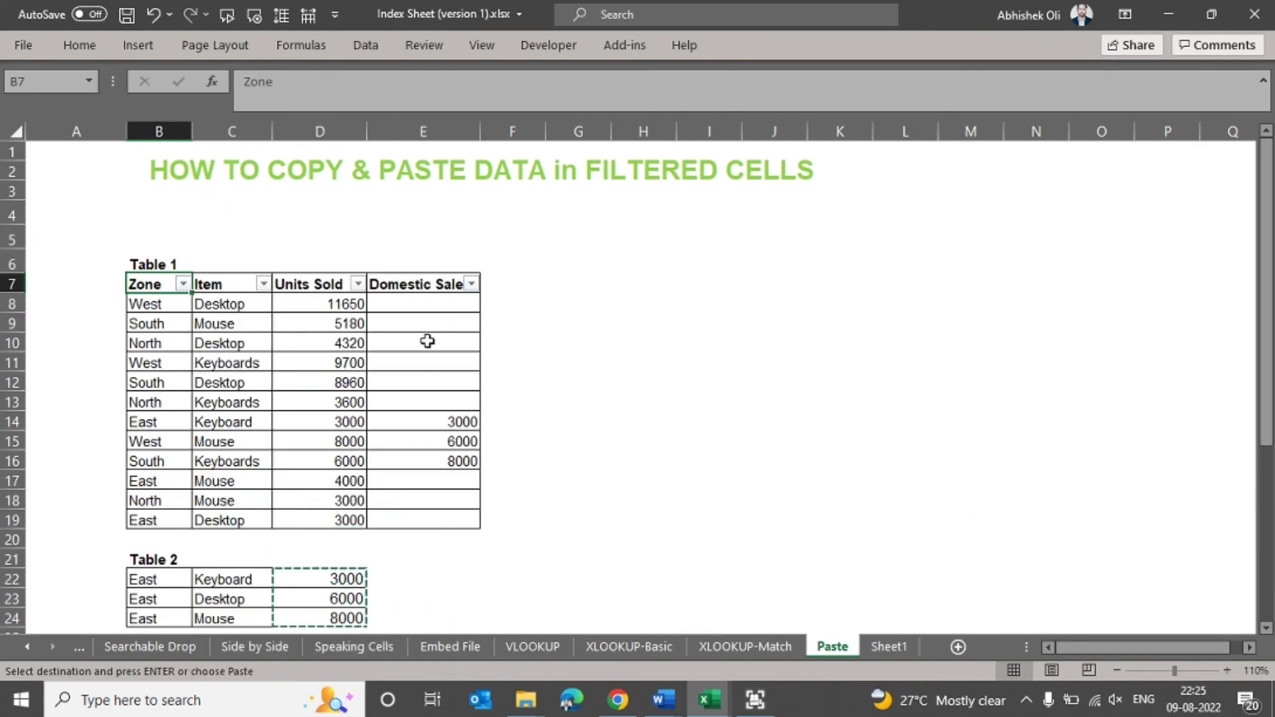
# - Check the values pasted into E14:E16 of Domestic Sales, and undo that paste
pyautogui.click(451, 442)
pyautogui.moveTo(451, 442)
pyautogui.mouseDown()
pyautogui.moveTo(453, 460)
pyautogui.moveTo(461, 418)
pyautogui.moveTo(456, 461)
pyautogui.mouseUp()
pyautogui.click(540, 440)
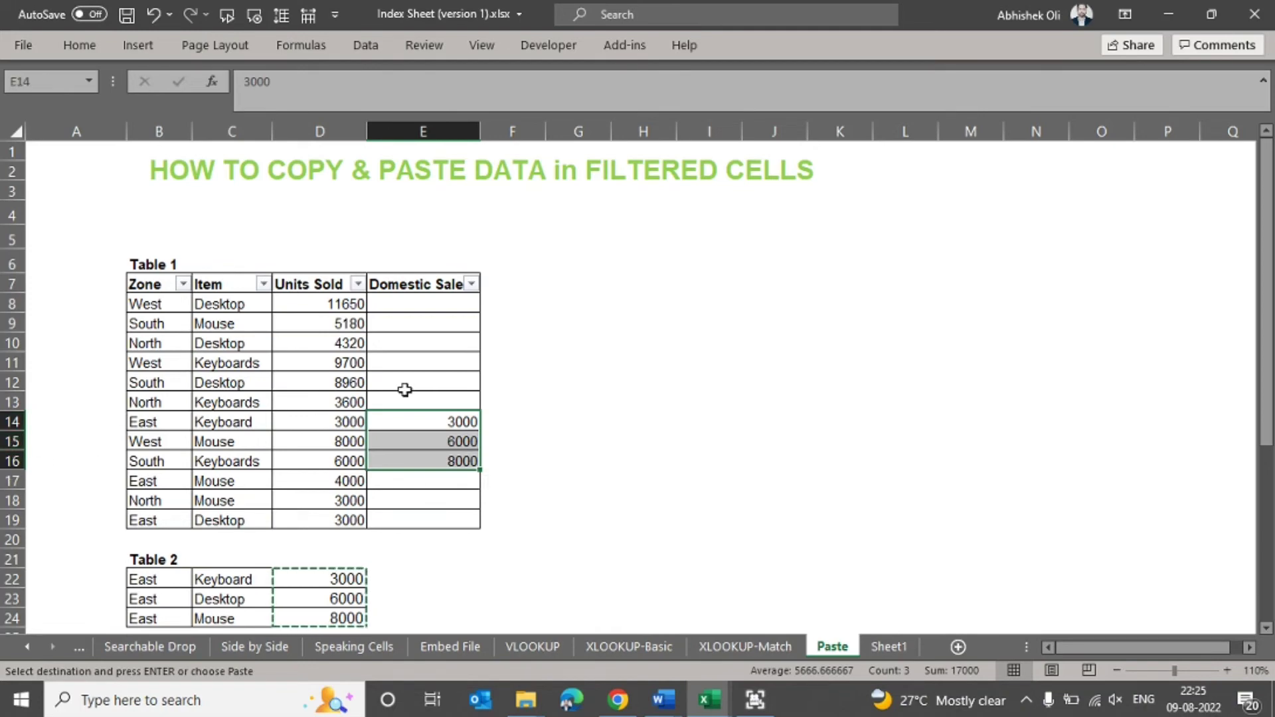
pyautogui.click(440, 426)
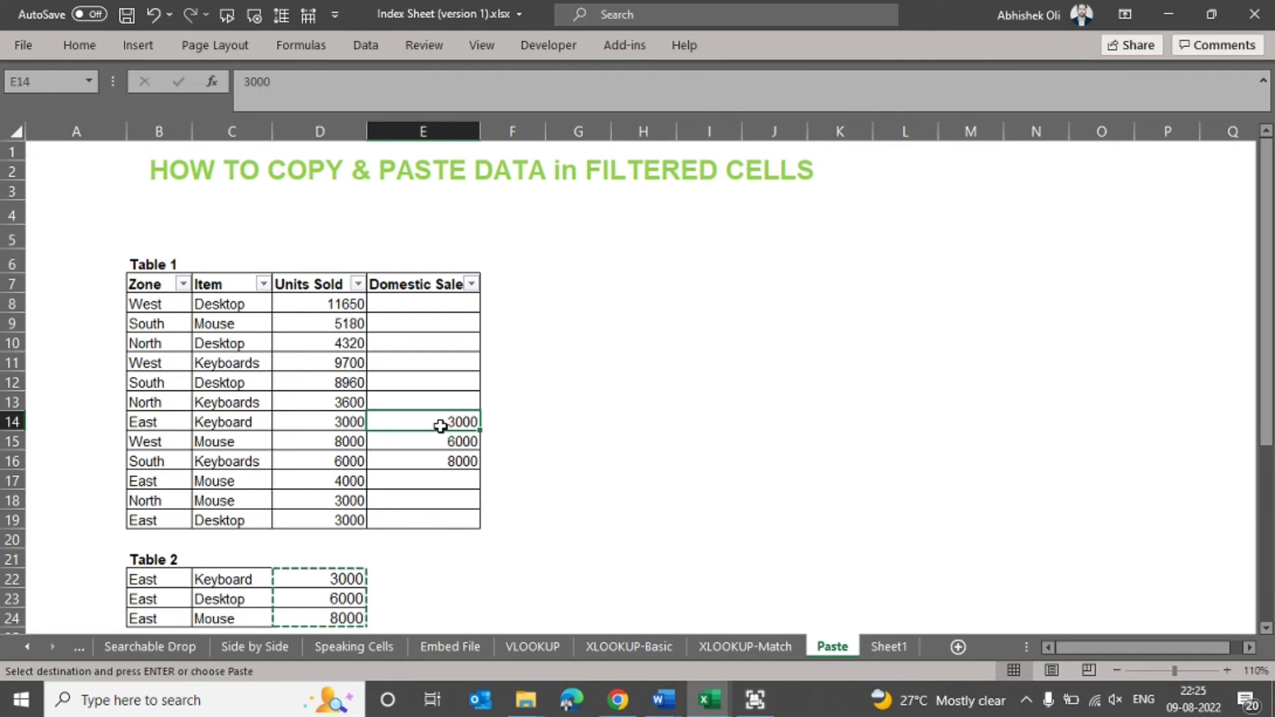
pyautogui.hotkey('ctrl', 'shift', 'Down')
pyautogui.hotkey('ctrl', 'z')
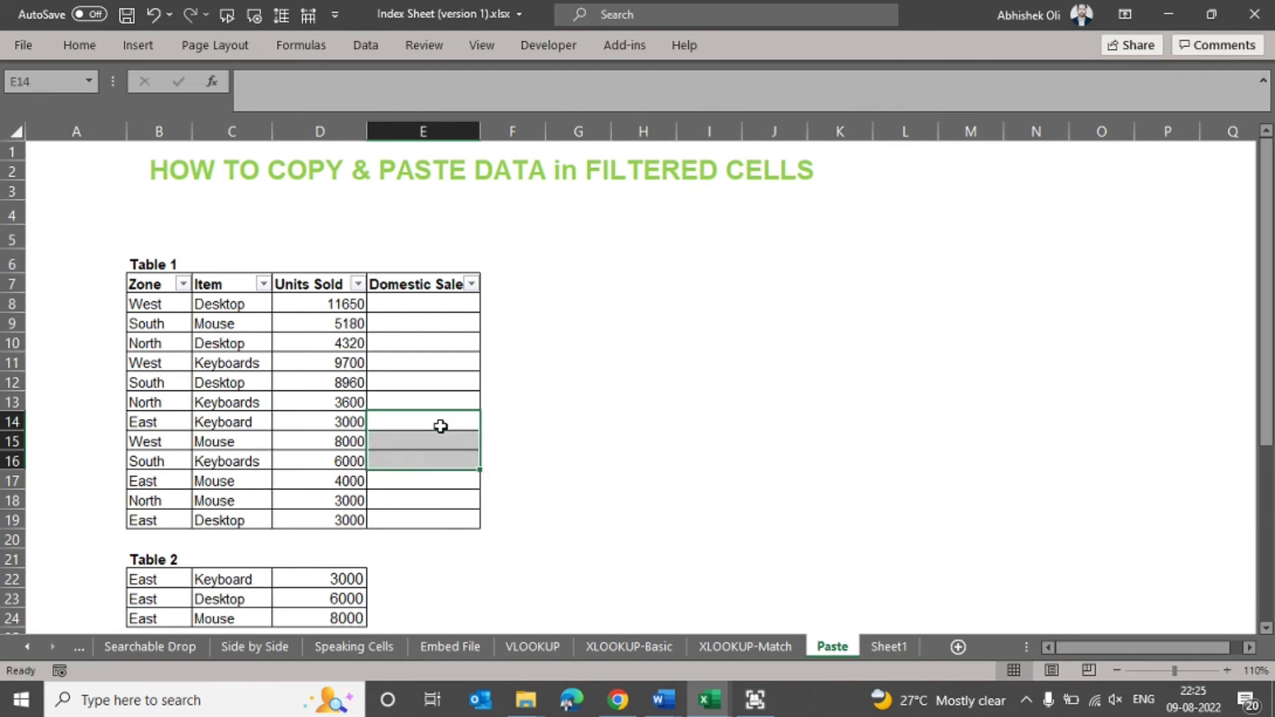
# - Filter Table 1's Zone column to show only East again
pyautogui.click(181, 284)
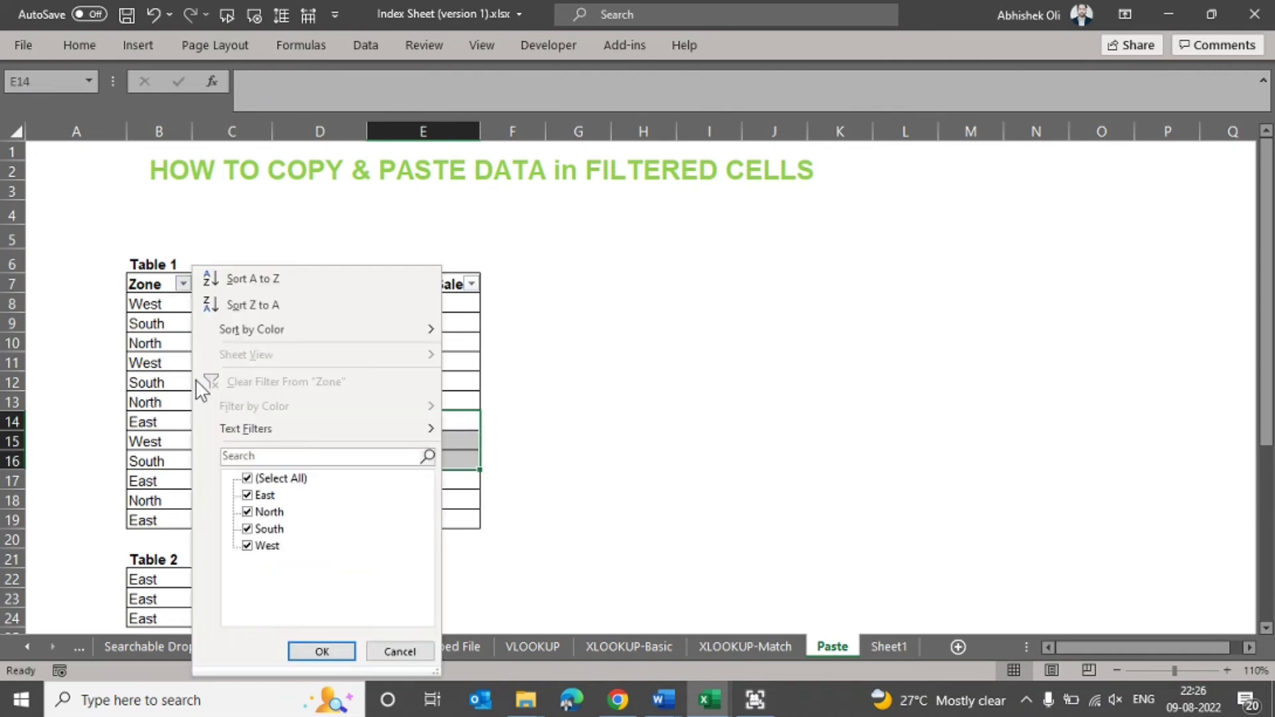
pyautogui.click(247, 478)
pyautogui.click(252, 488)
pyautogui.press('Return')
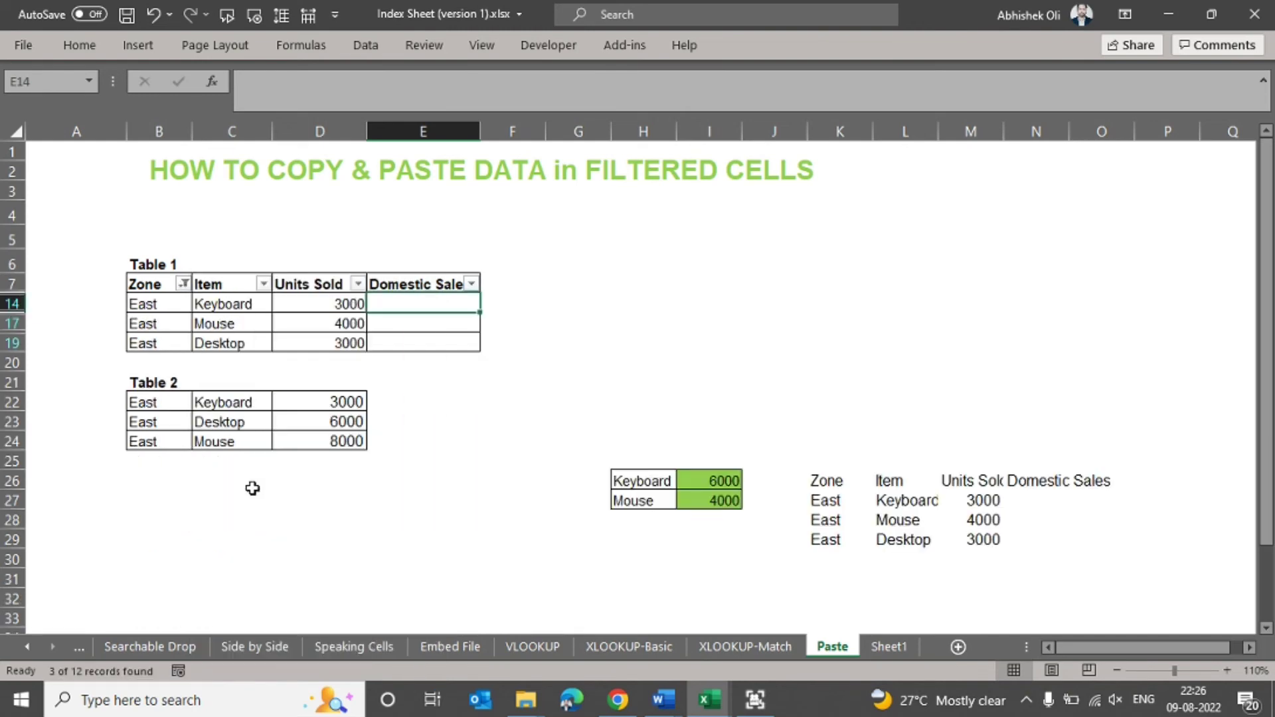
pyautogui.click(406, 415)
# - Create a lookup key in A14 that joins Zone and Item with the formula =B14&C14
pyautogui.click(339, 304)
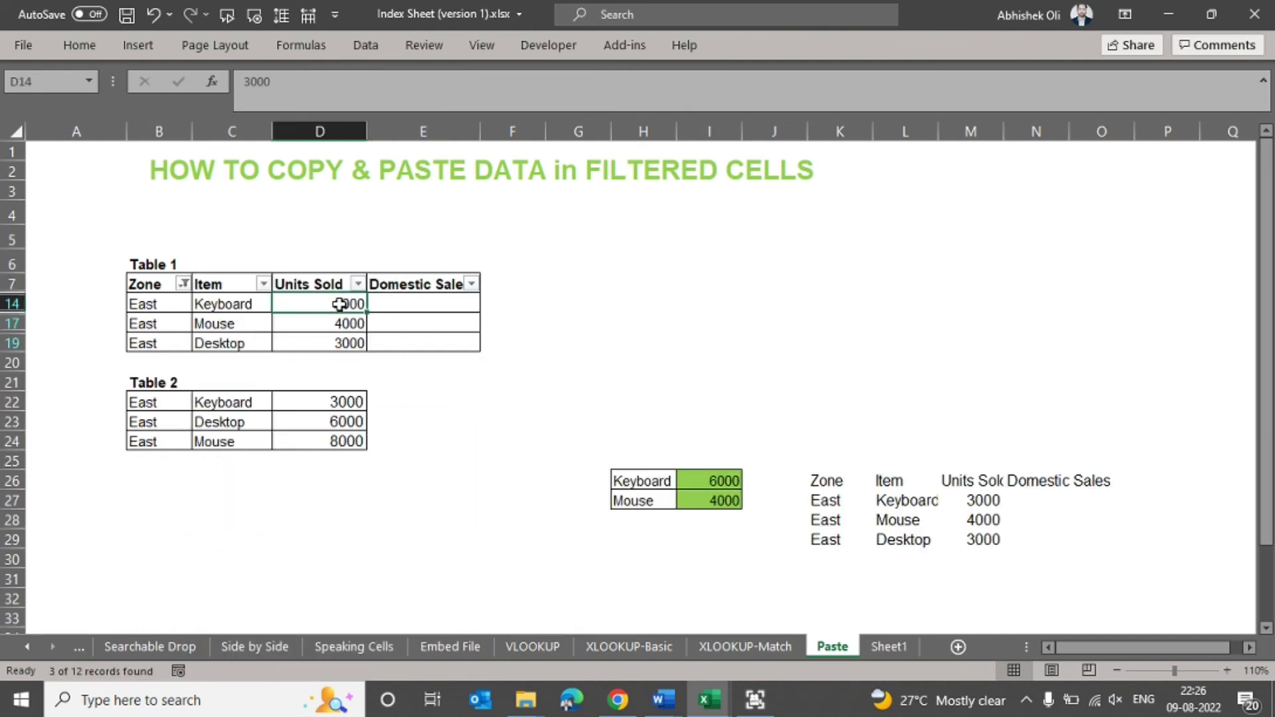
pyautogui.press('Left')
pyautogui.press('Left')
pyautogui.press('Left')
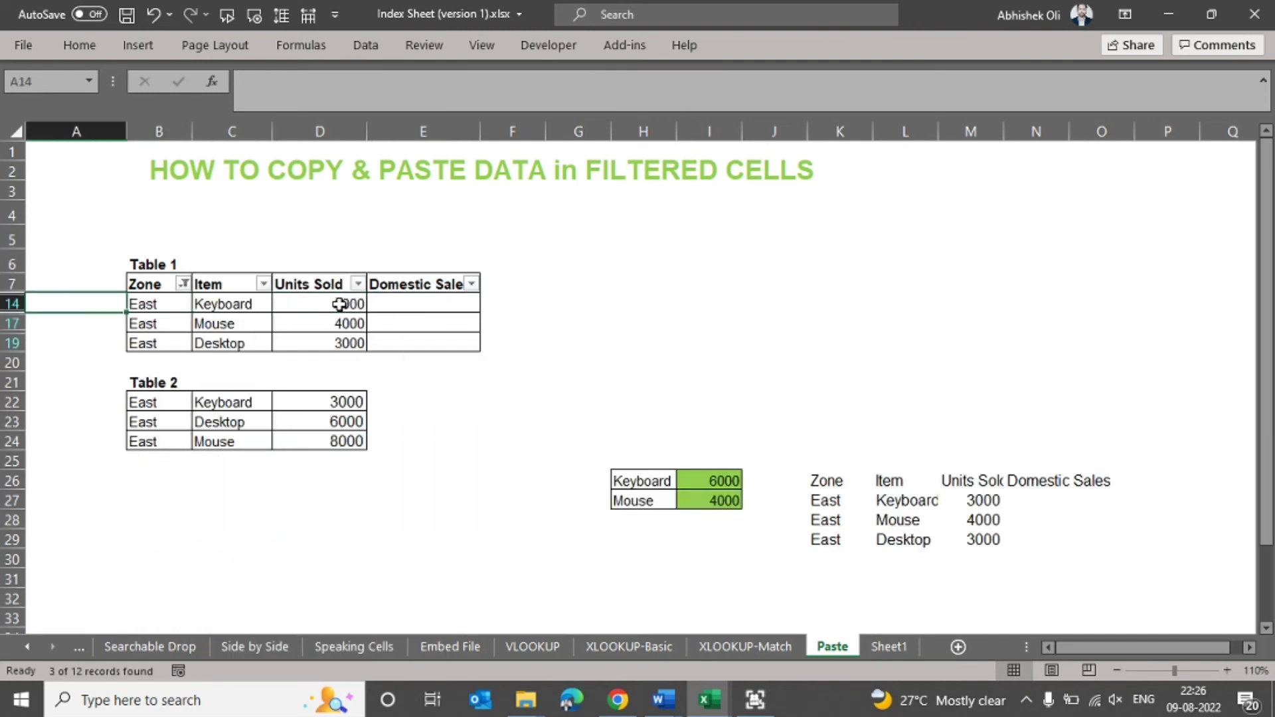
pyautogui.write('=')
pyautogui.press('Right')
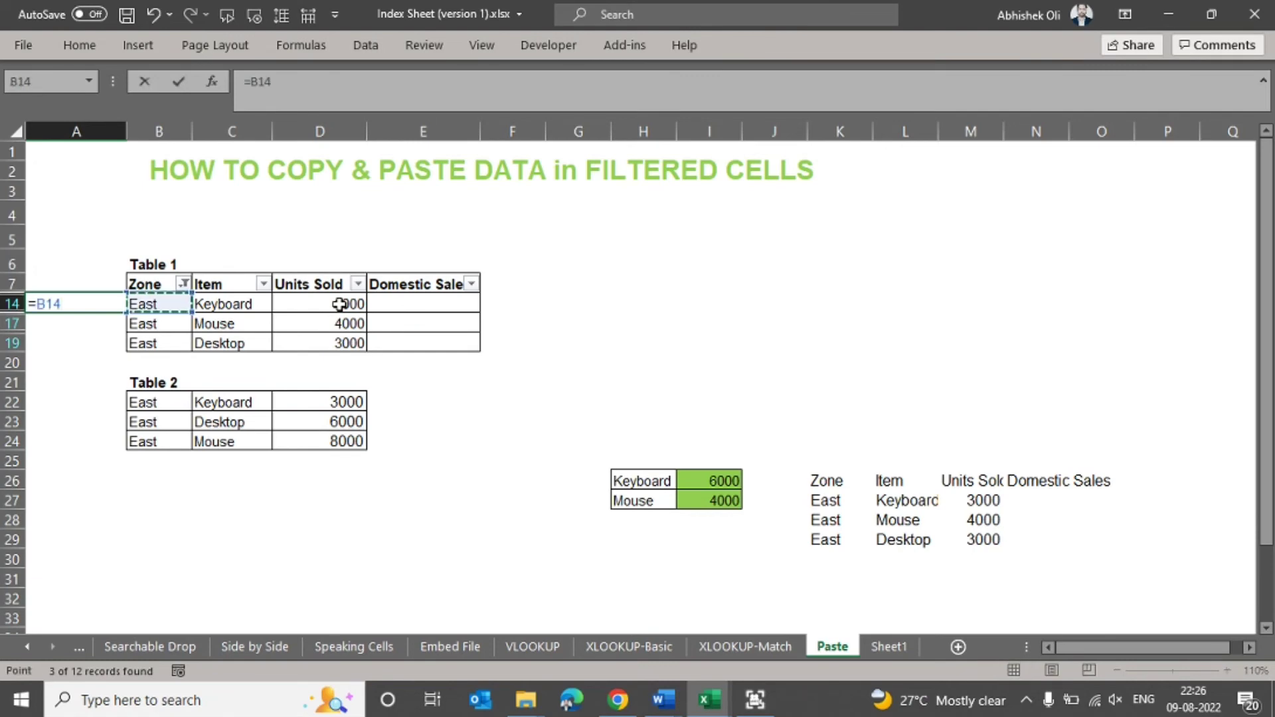
pyautogui.write('&')
pyautogui.press('Right')
pyautogui.press('Right')
pyautogui.press('Return')
pyautogui.press('Up')
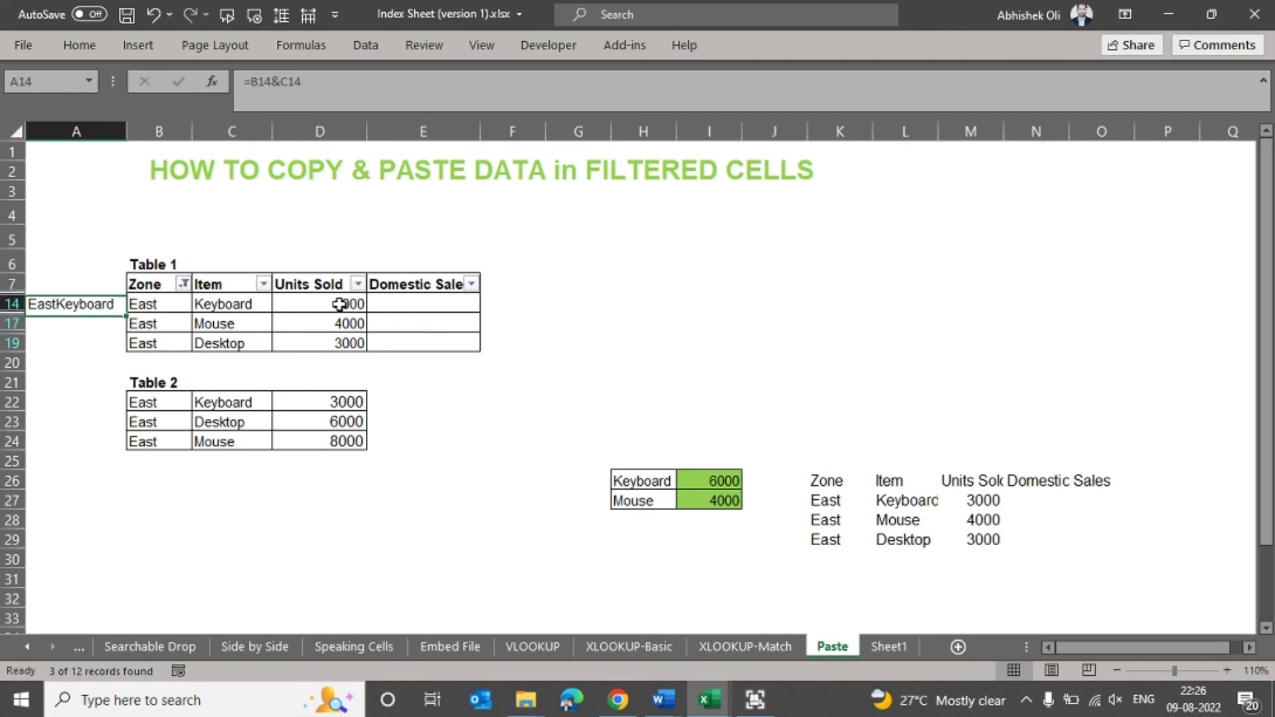
# - Copy the key formula from A14 to the visible East rows A17 and A19
pyautogui.hotkey('ctrl', 'c')
pyautogui.press('Down')
pyautogui.hotkey('shift', 'Down')
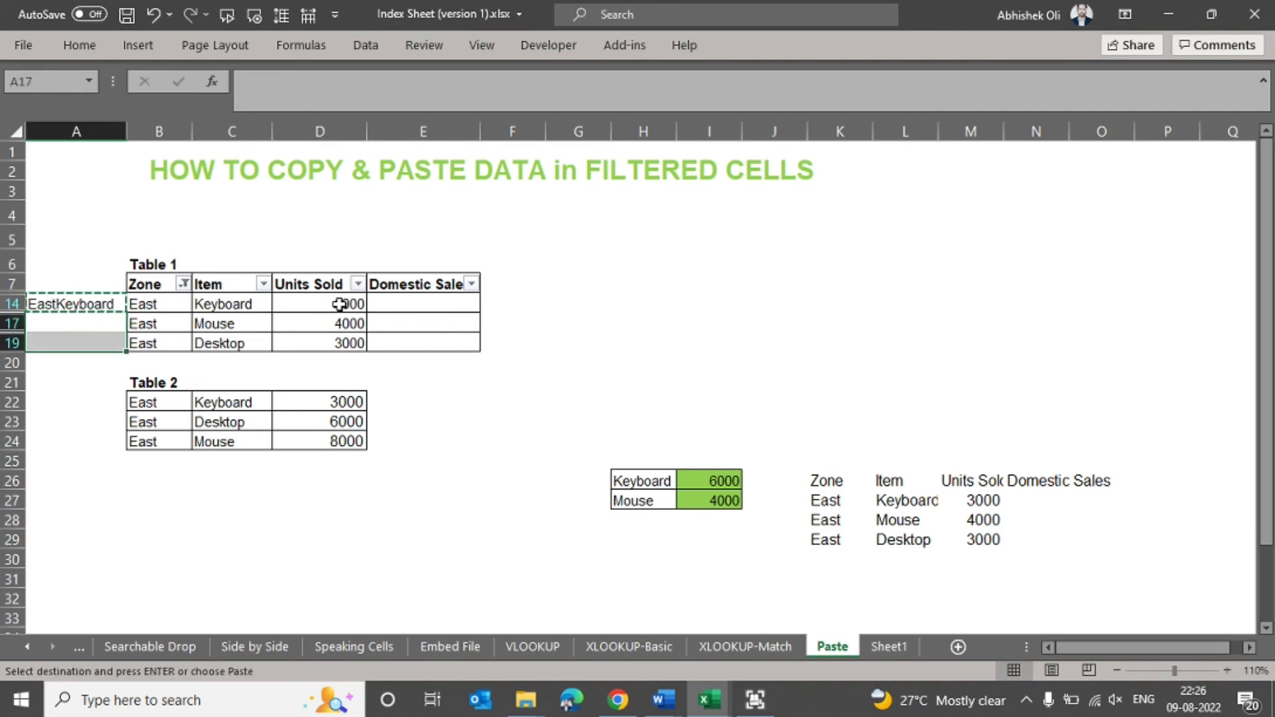
pyautogui.hotkey('ctrl', 'v')
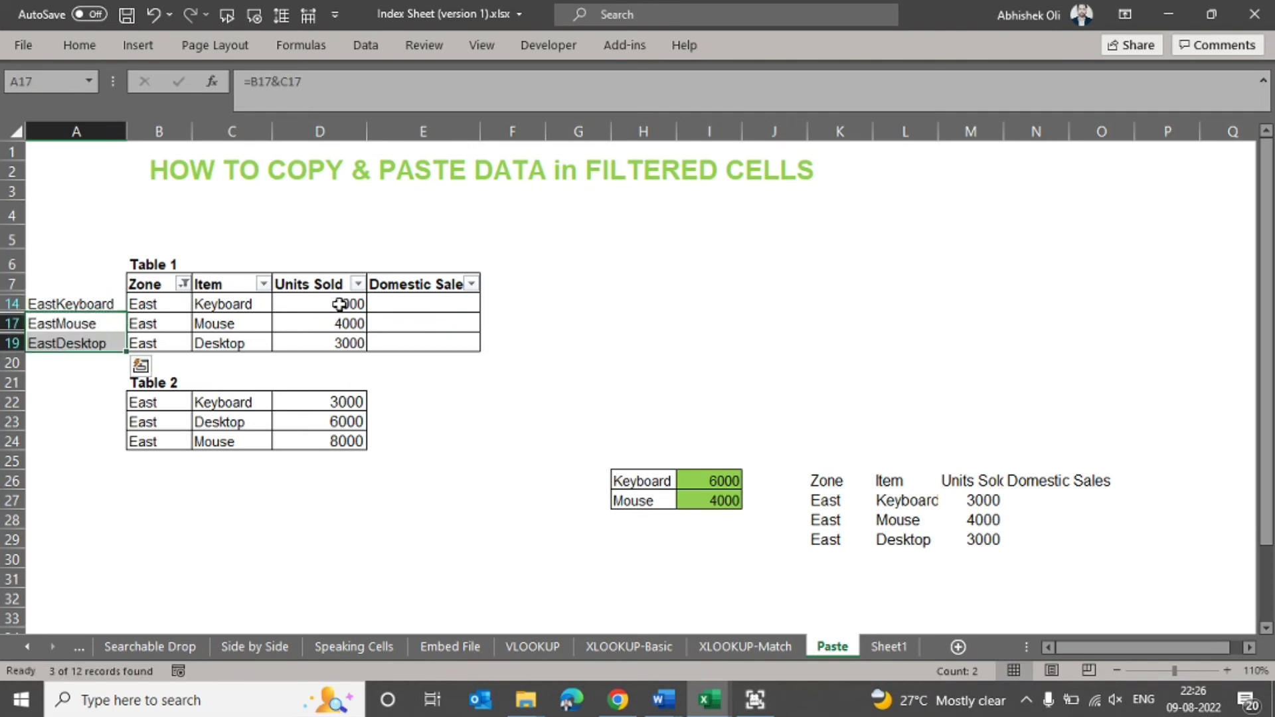
# - Copy the key formula beside Table 2 into A22:A24
pyautogui.hotkey('ctrl', 'c')
pyautogui.press('Down')
pyautogui.press('Down')
pyautogui.press('Down')
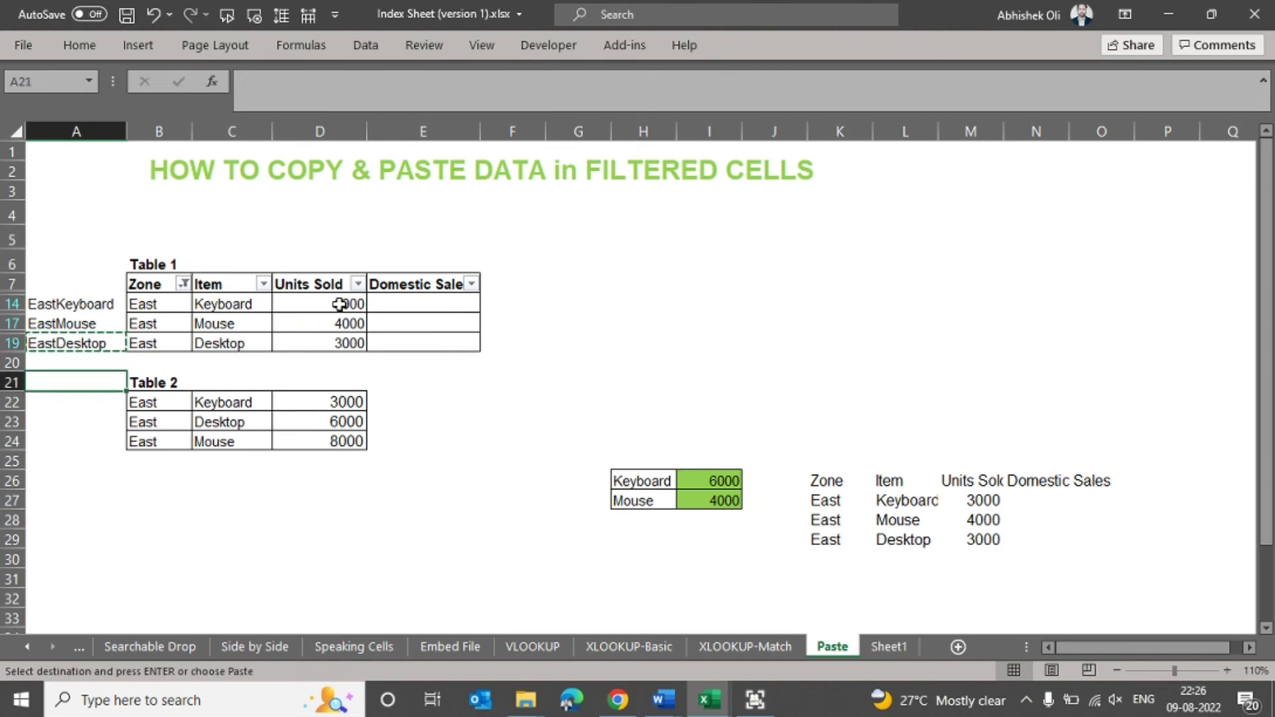
pyautogui.press('Down')
pyautogui.hotkey('shift', 'Down')
pyautogui.hotkey('shift', 'Down')
pyautogui.hotkey('ctrl', 'v')
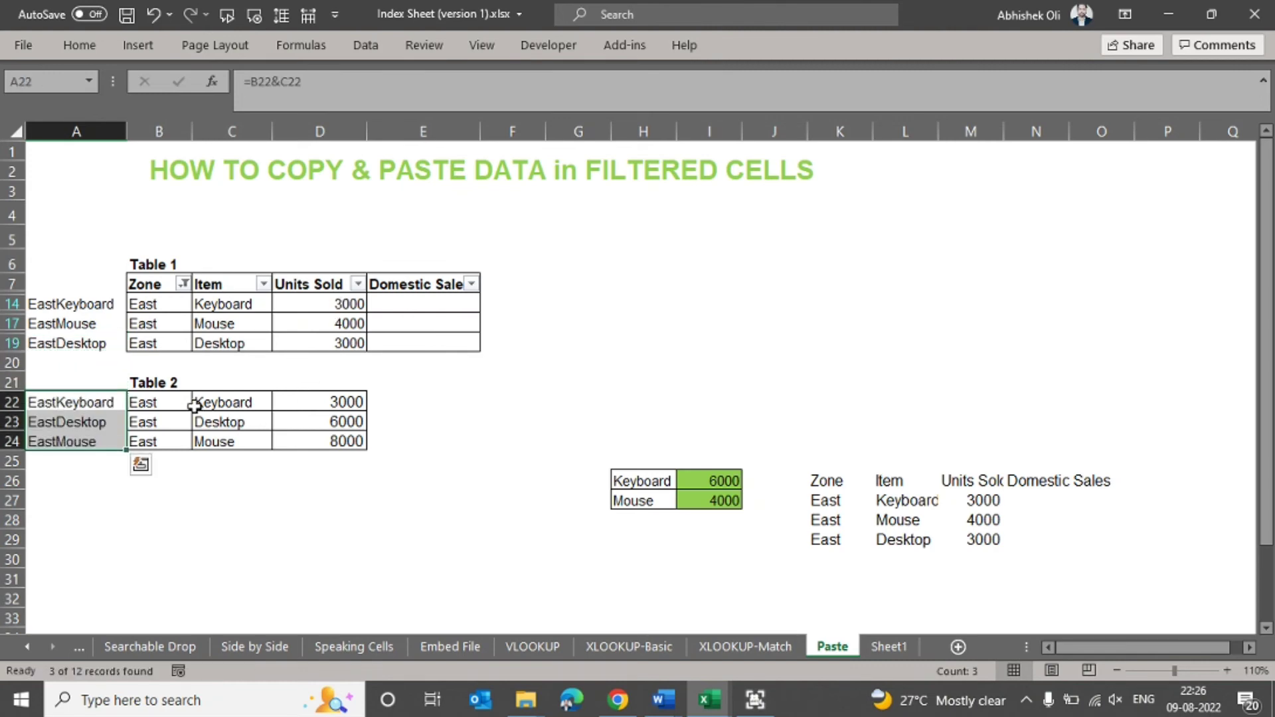
pyautogui.click(189, 404)
pyautogui.click(207, 402)
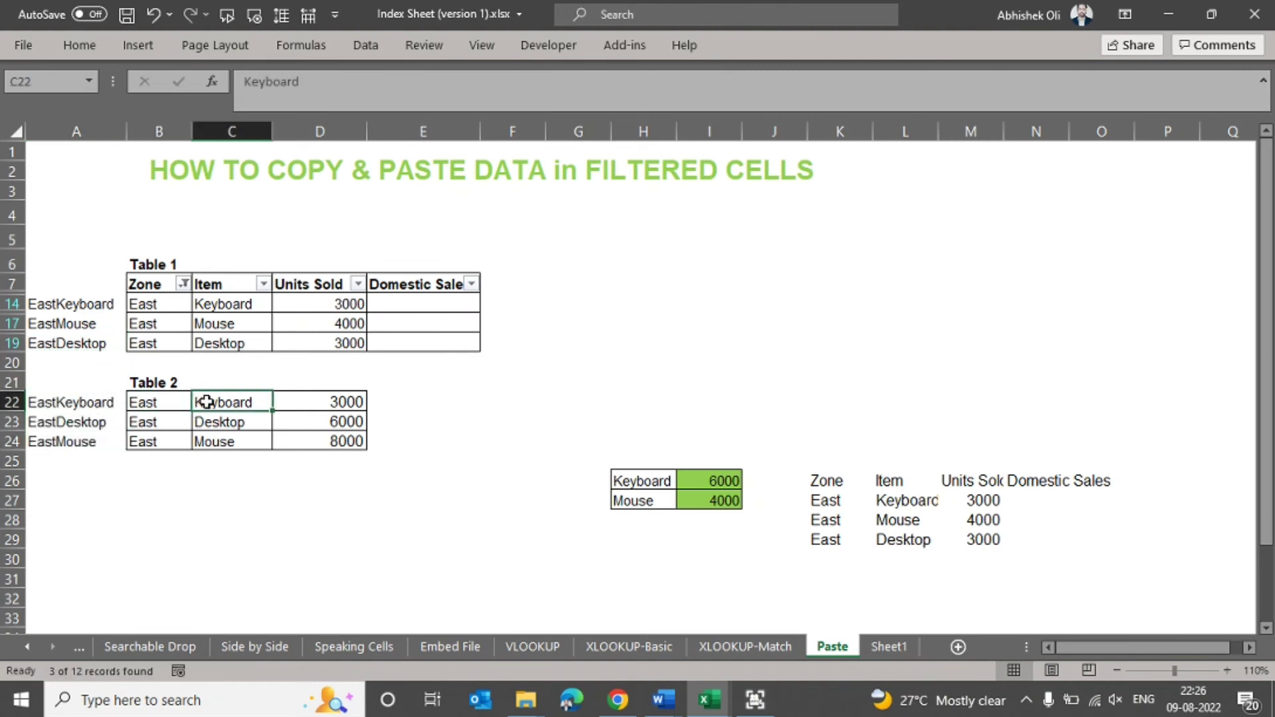
# - Enter =VLOOKUP(A14,$A$22:$D$24,4,0) in E14 to look up Domestic Sales from Table 2
pyautogui.click(415, 302)
pyautogui.write('=')
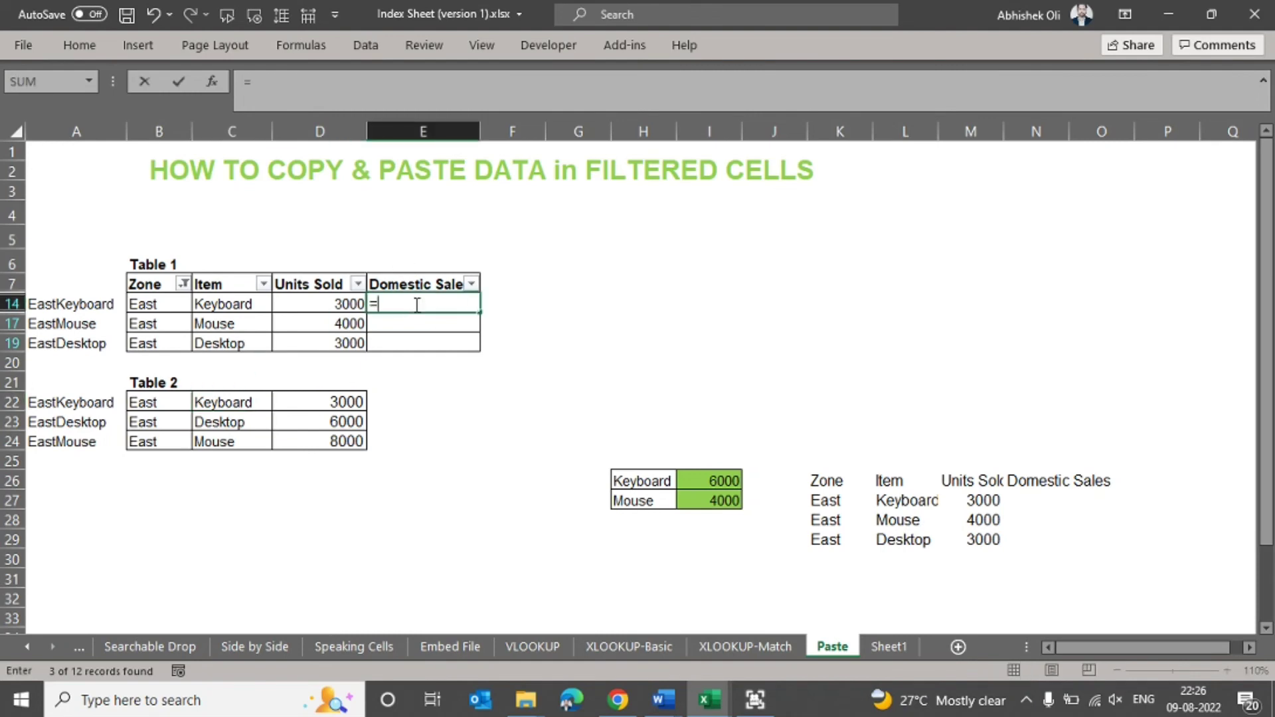
pyautogui.write('vlo')
pyautogui.press('Tab')
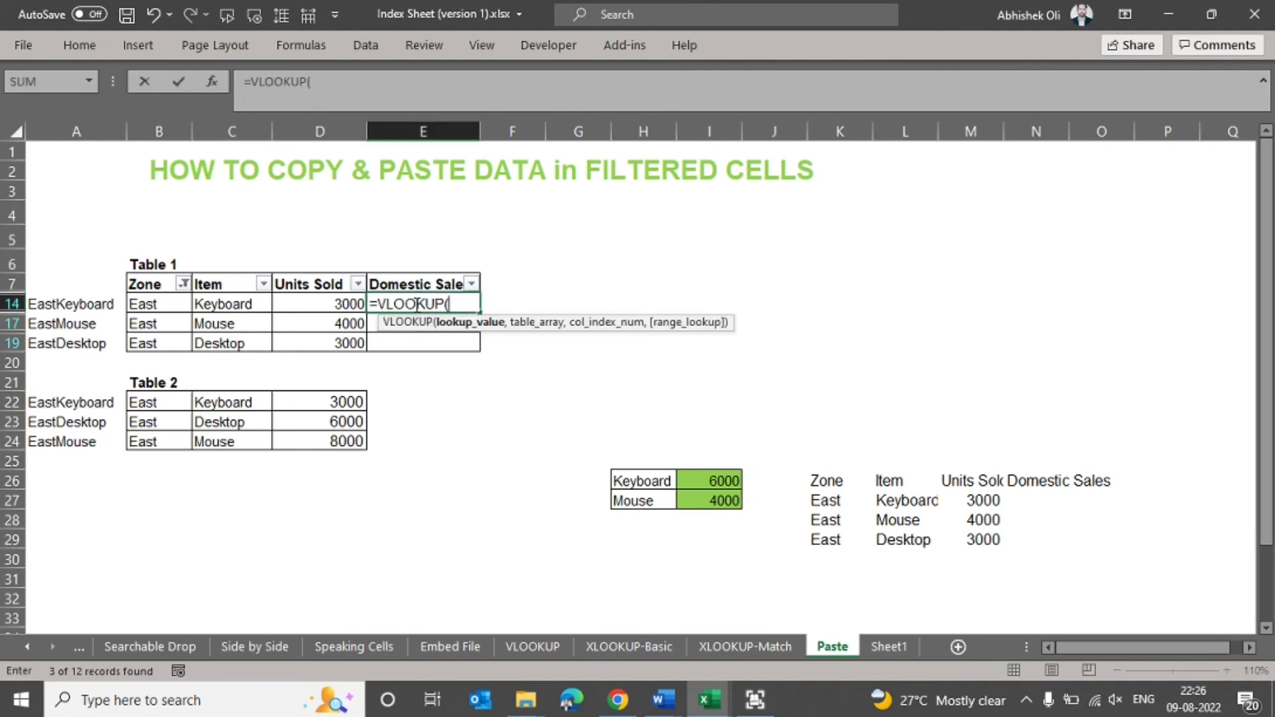
pyautogui.press('Left')
pyautogui.press('Left')
pyautogui.press('Left')
pyautogui.press('Left')
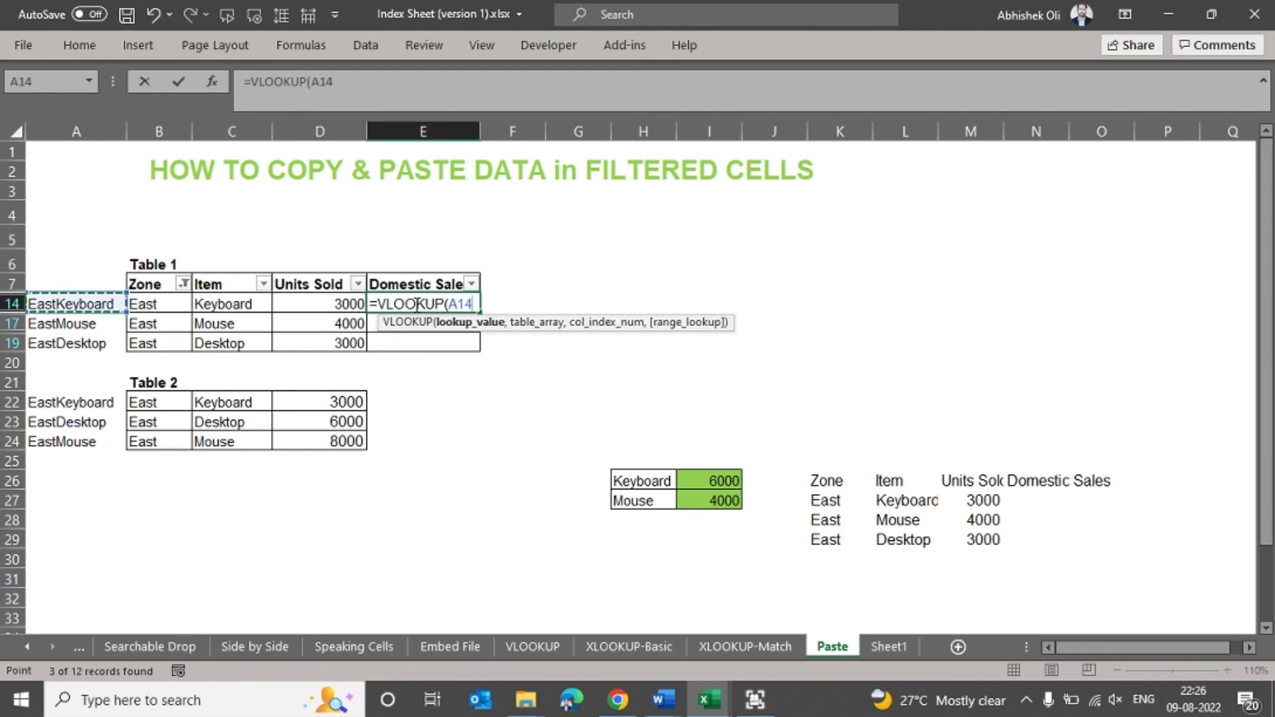
pyautogui.write(',')
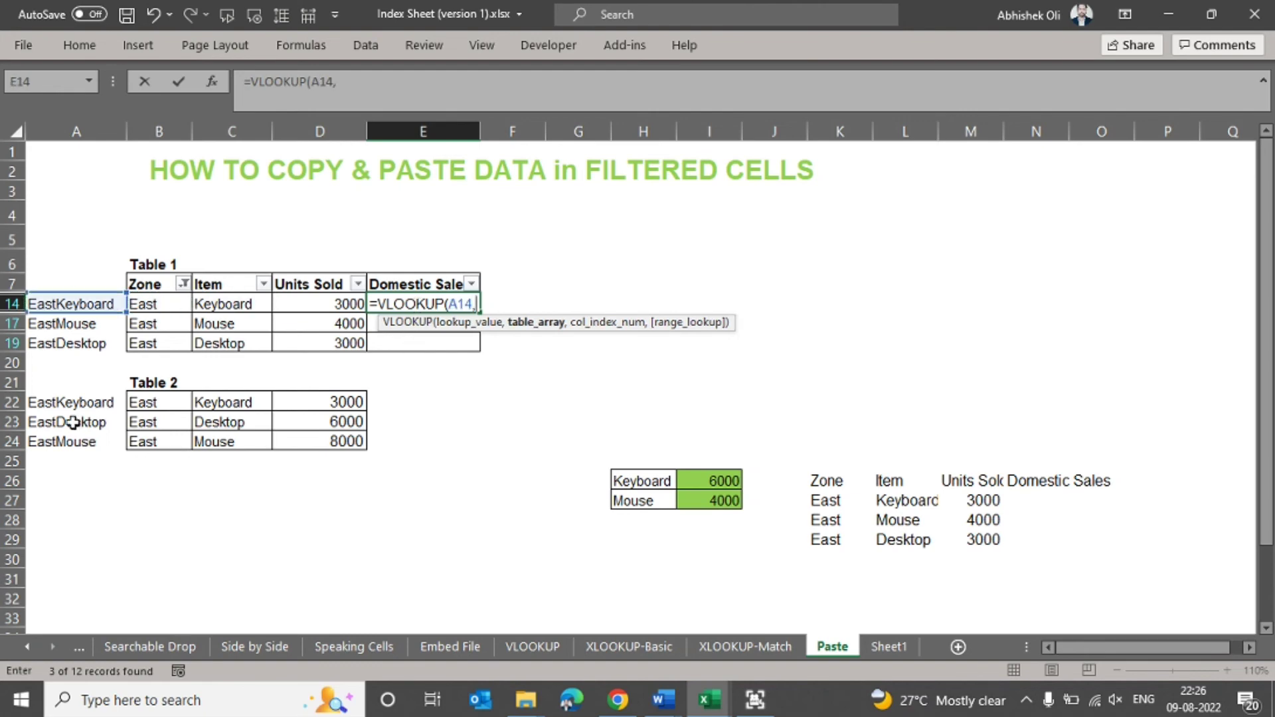
pyautogui.moveTo(64, 403); pyautogui.dragTo(308, 435)
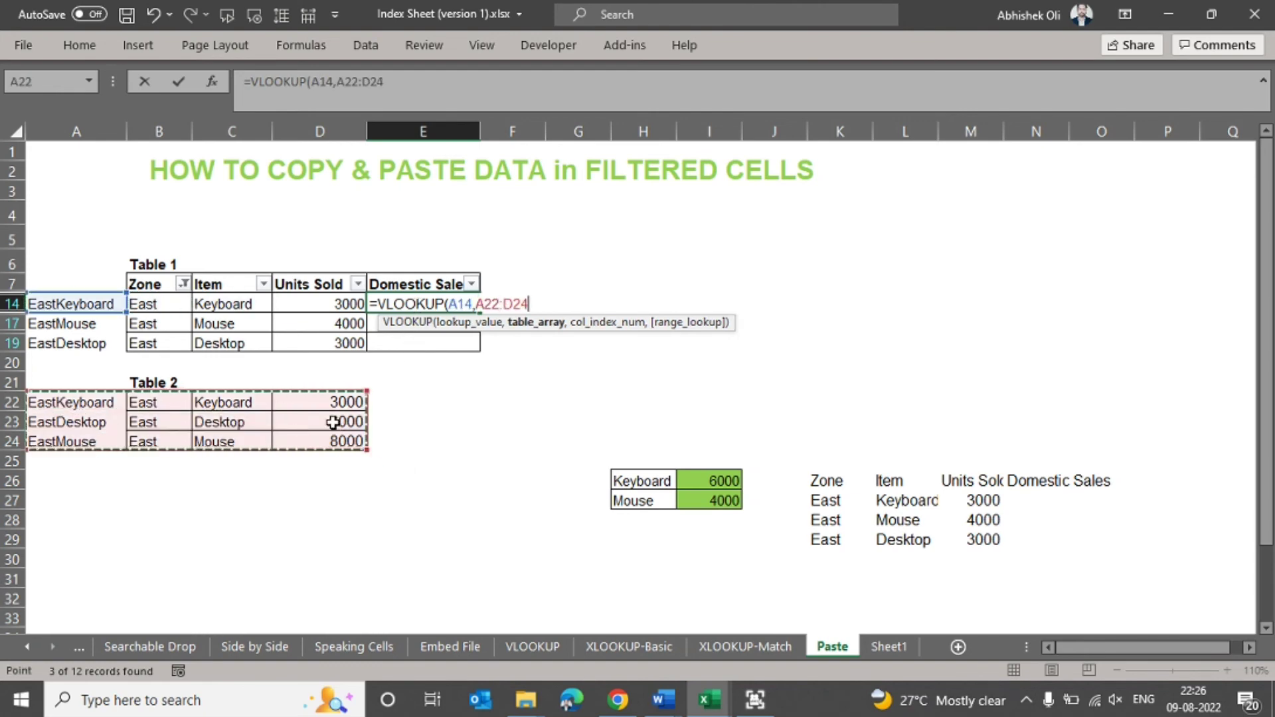
pyautogui.click(493, 305)
pyautogui.press('F4')
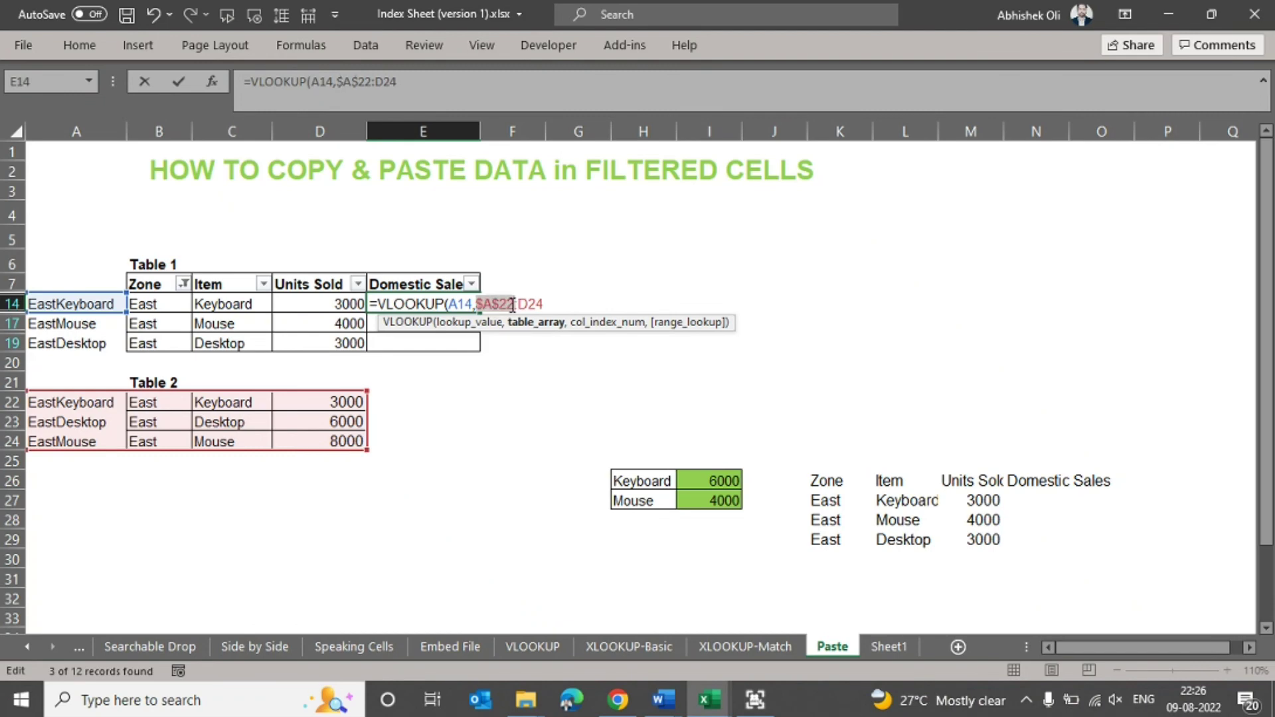
pyautogui.press('F4')
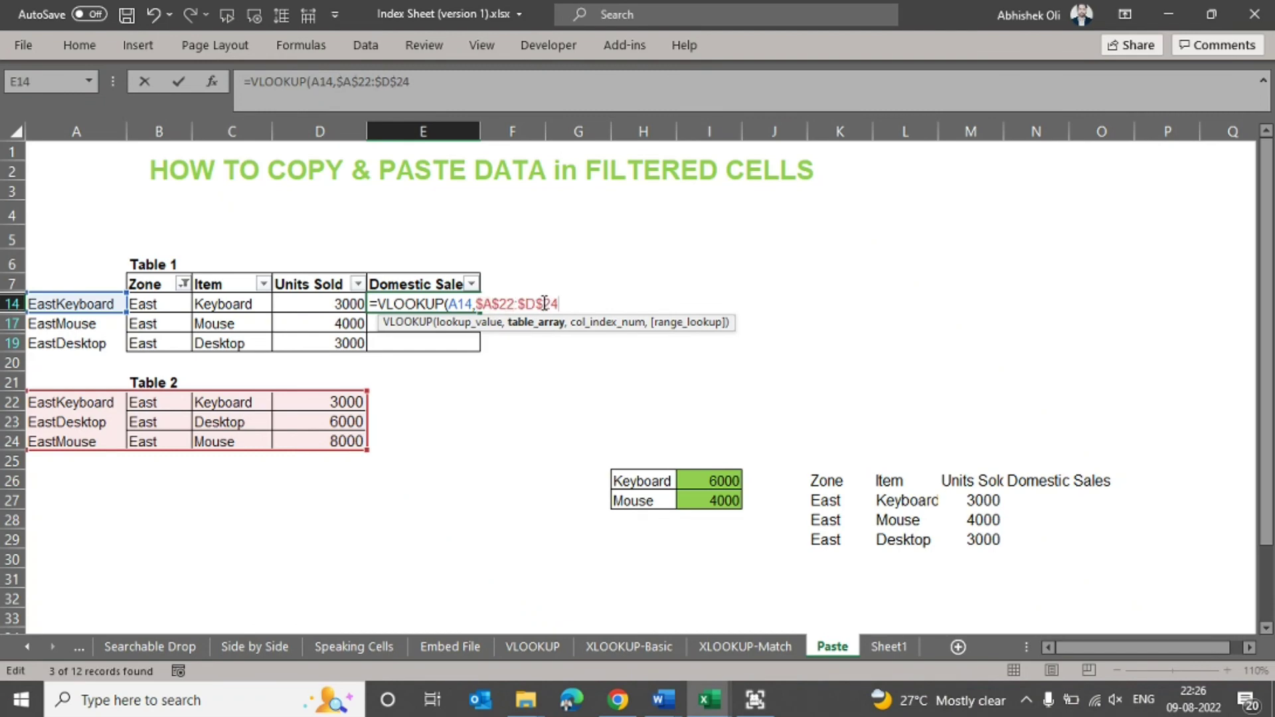
pyautogui.write(',4,')
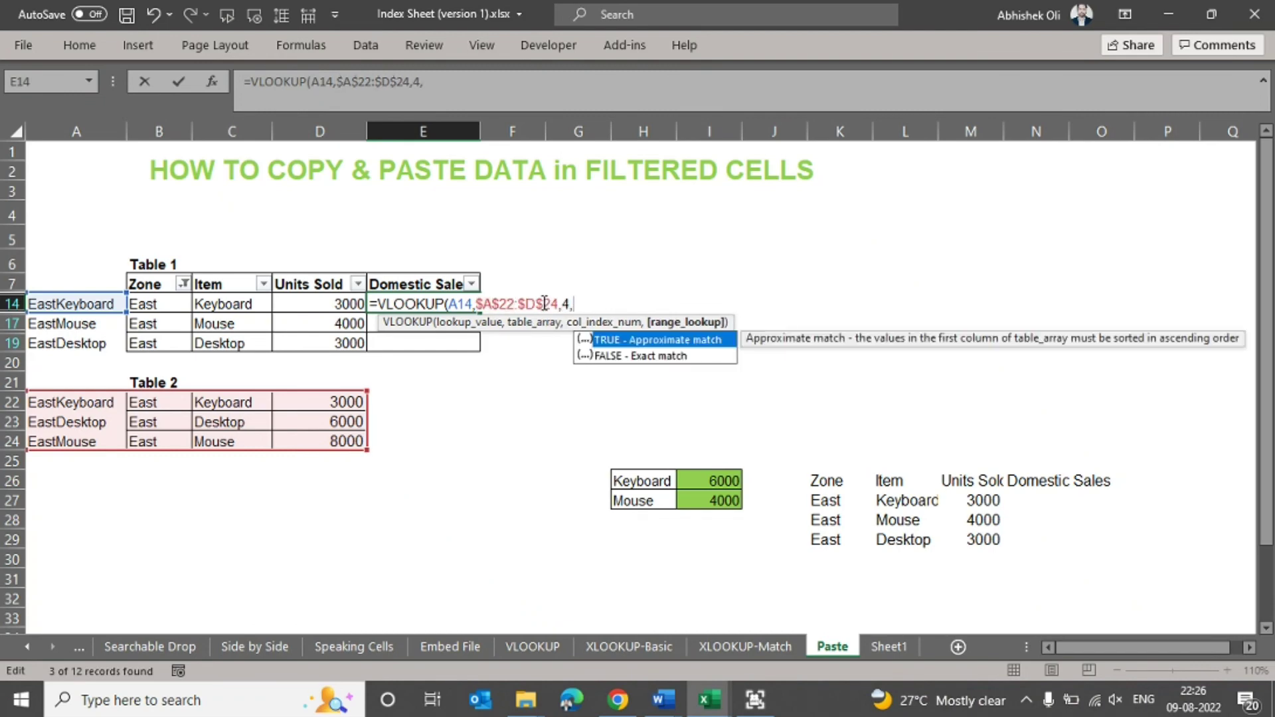
pyautogui.write('0)')
pyautogui.press('Return')
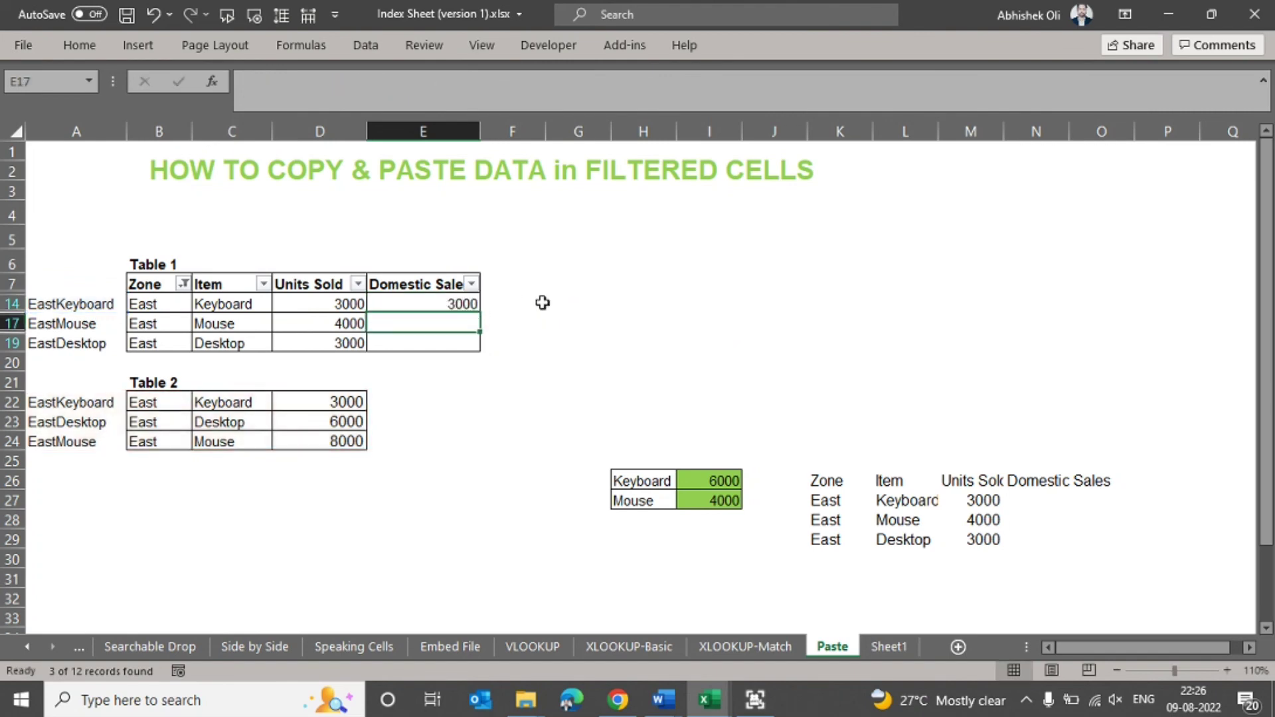
# - Copy the E14 lookup formula to visible cells E17 and E19, and compare the East Mouse rows of both tables
pyautogui.press('Up')
pyautogui.hotkey('ctrl', 'c')
pyautogui.hotkey('shift', 'Down')
pyautogui.hotkey('shift', 'Down')
pyautogui.press('Return')
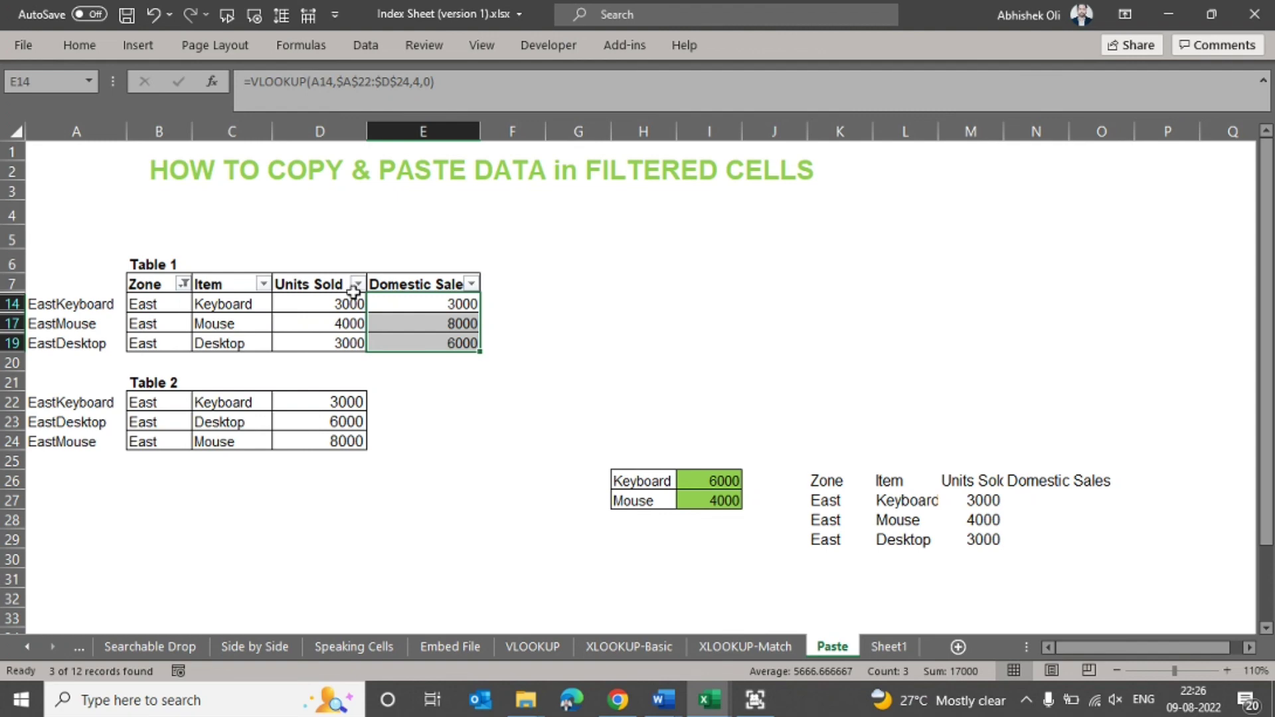
pyautogui.moveTo(162, 326); pyautogui.dragTo(208, 318)
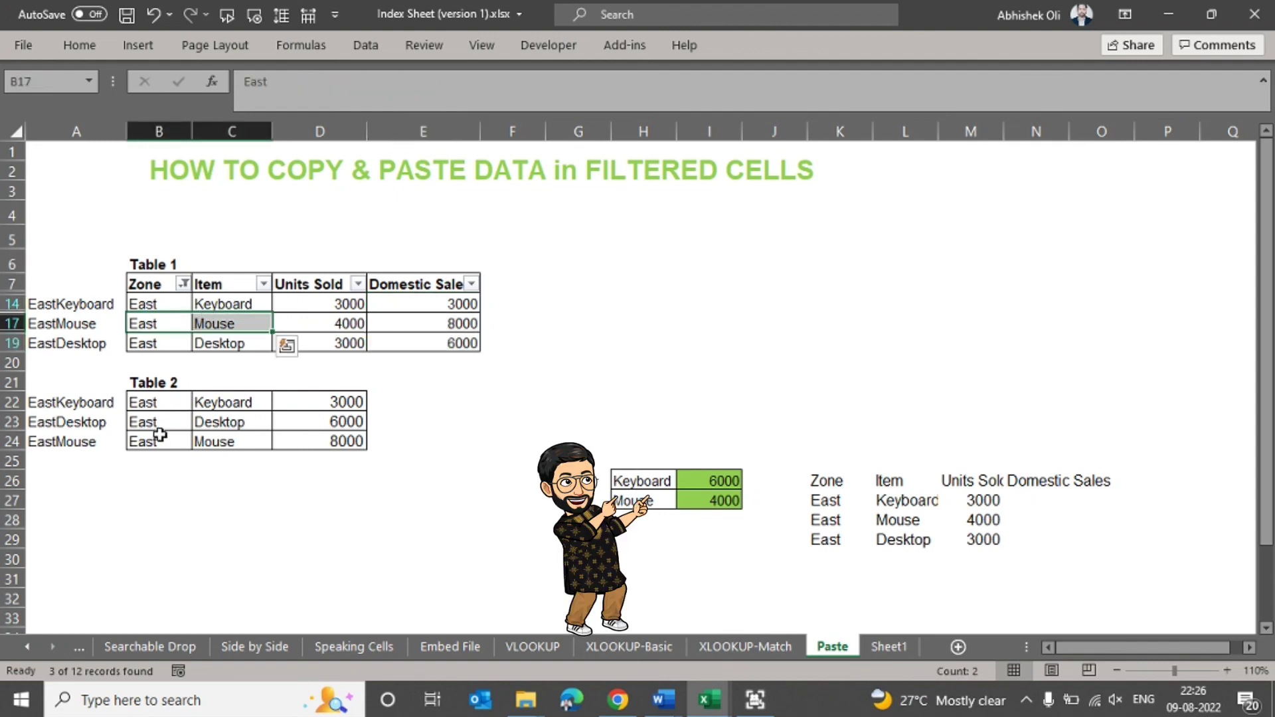
pyautogui.moveTo(162, 439); pyautogui.dragTo(230, 439)
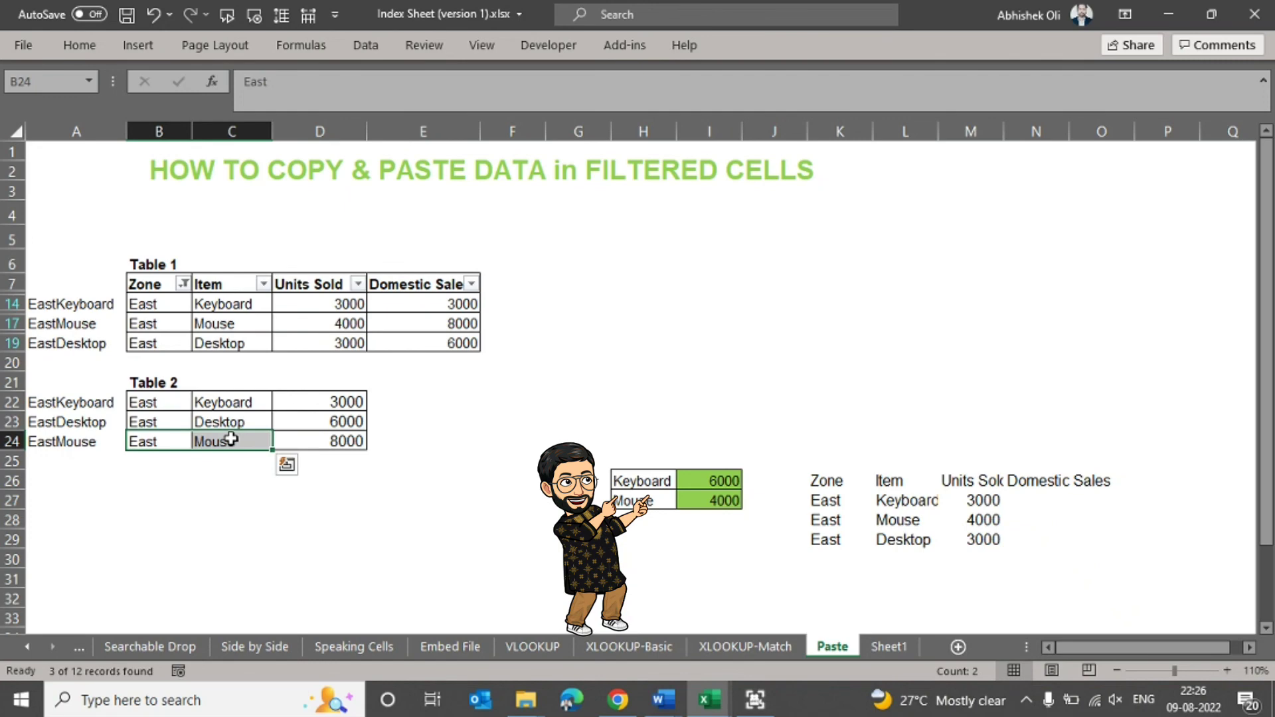
# - Remove the East filter from Table 1 and review the looked-up Domestic Sales values in E14:E19
pyautogui.click(183, 283)
pyautogui.press('Return')
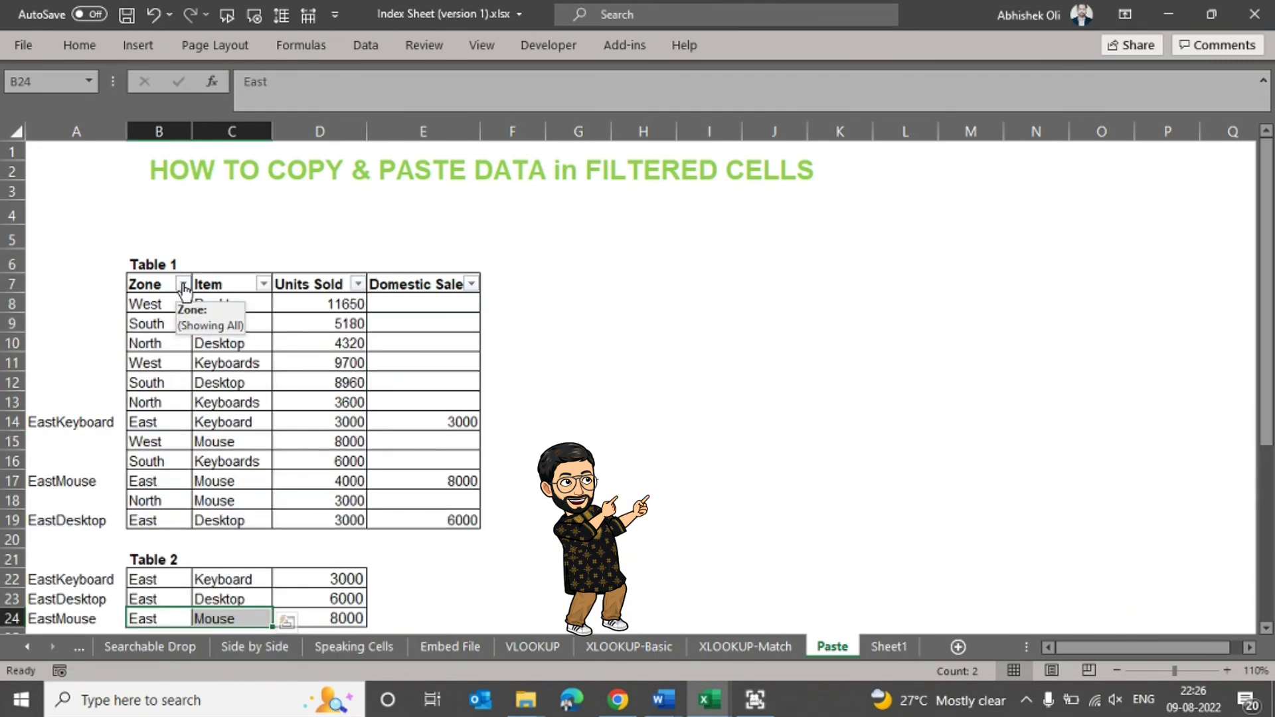
pyautogui.press('Down')
pyautogui.press('Down')
pyautogui.press('Down')
pyautogui.press('Down')
pyautogui.press('Down')
pyautogui.press('Down')
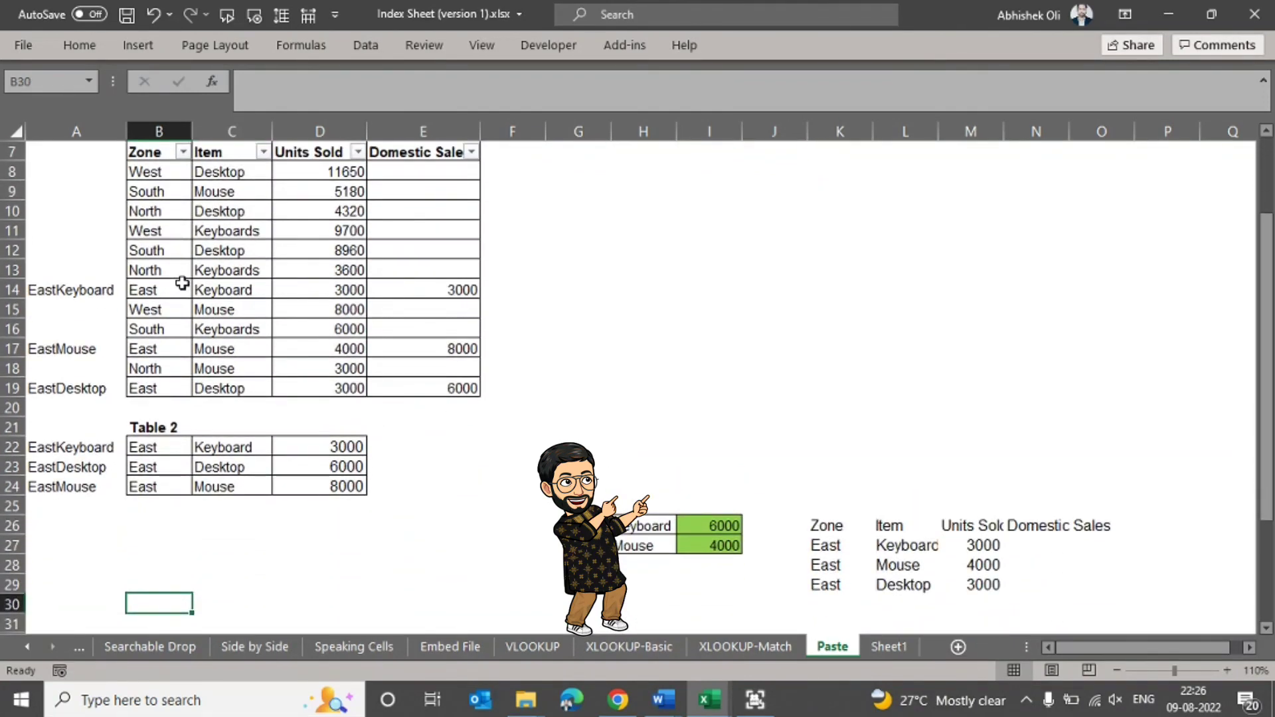
pyautogui.moveTo(432, 289); pyautogui.dragTo(425, 388)
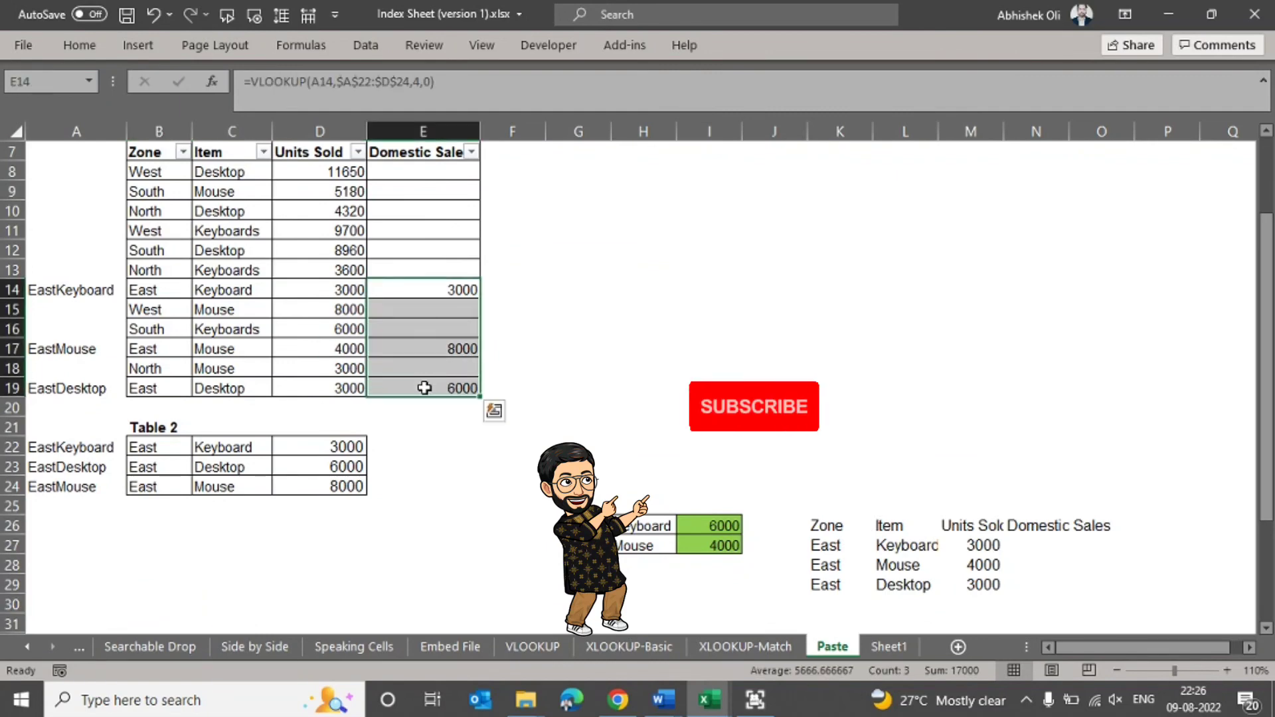
pyautogui.scroll(2, 424, 388)
pyautogui.click(424, 388)
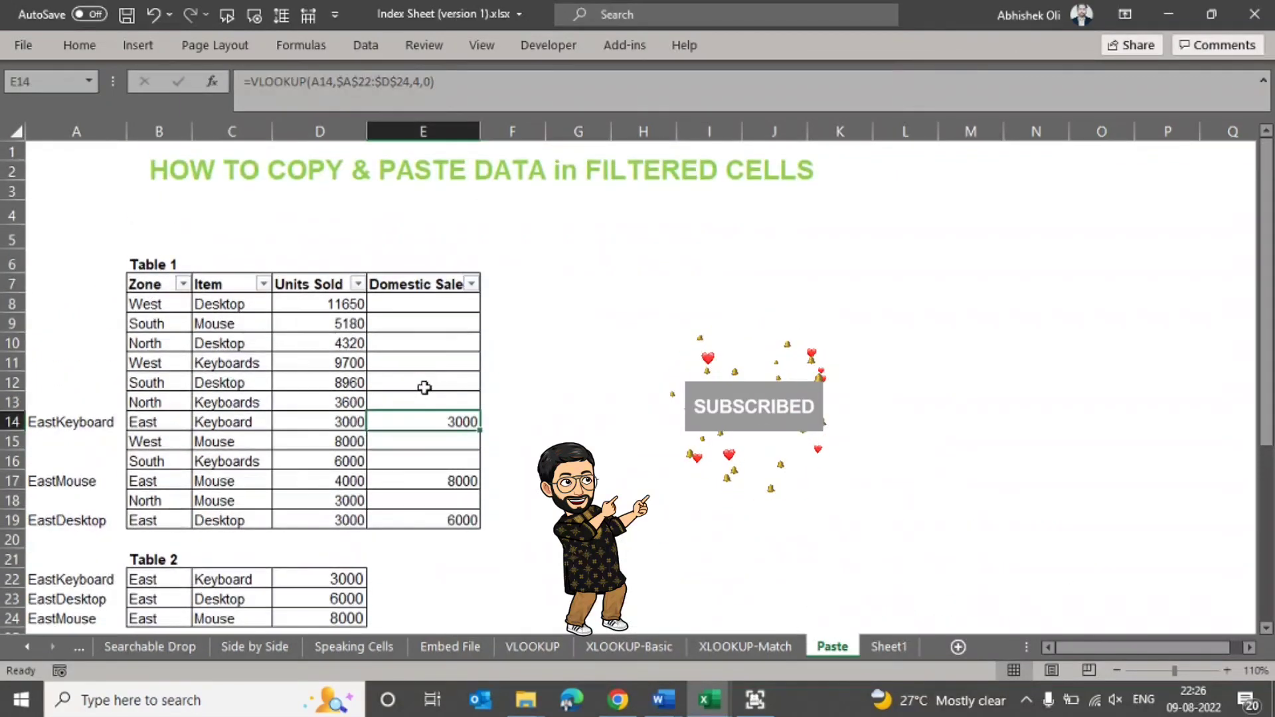
pyautogui.click(687, 376)
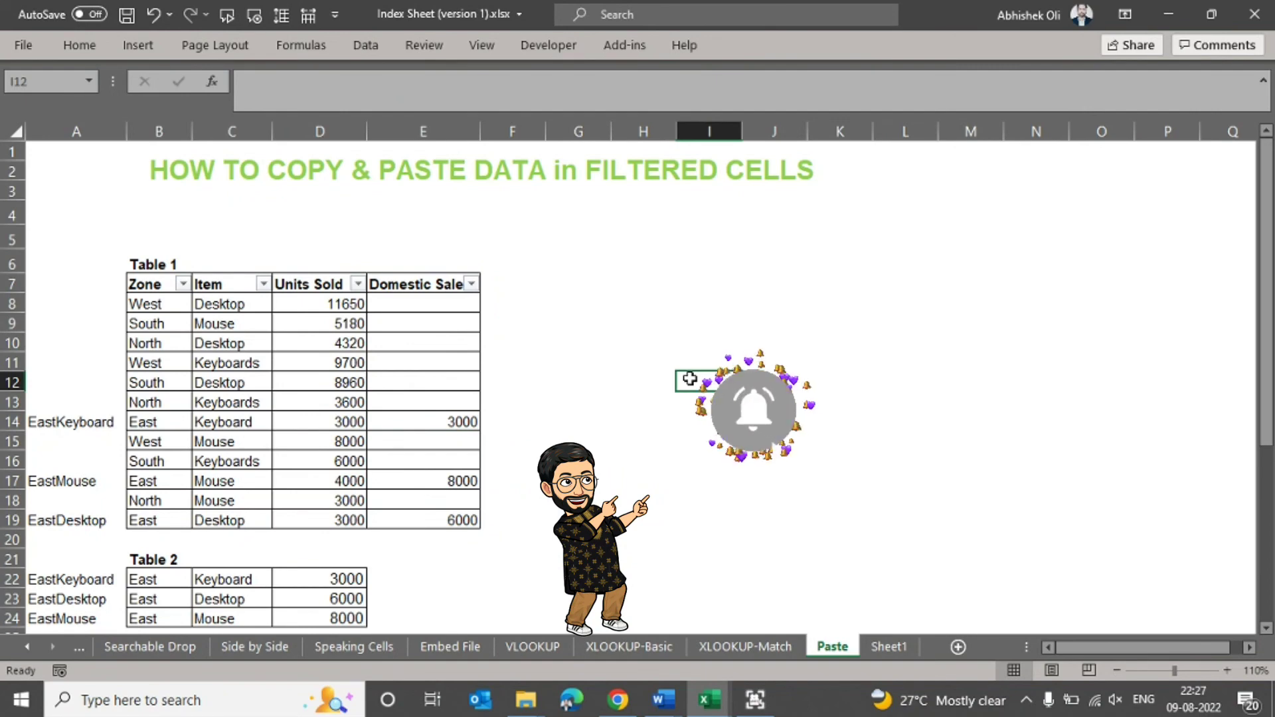